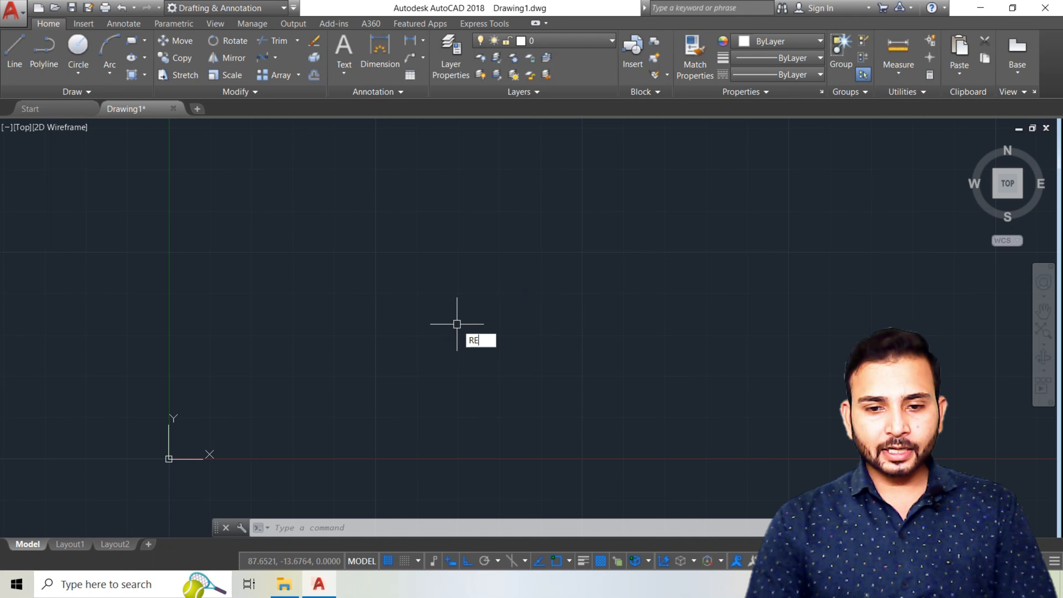
# Draw a rectangle about 39.1 wide by 31.44 high in the empty area up and right of the origin
pyautogui.write('C')
pyautogui.press('Return')
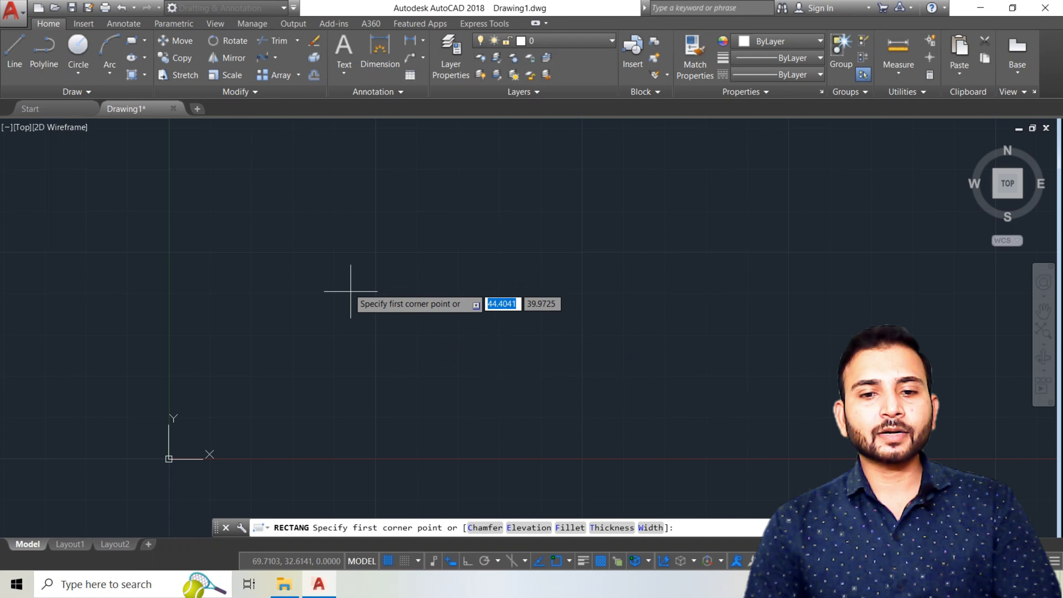
pyautogui.click(344, 283)
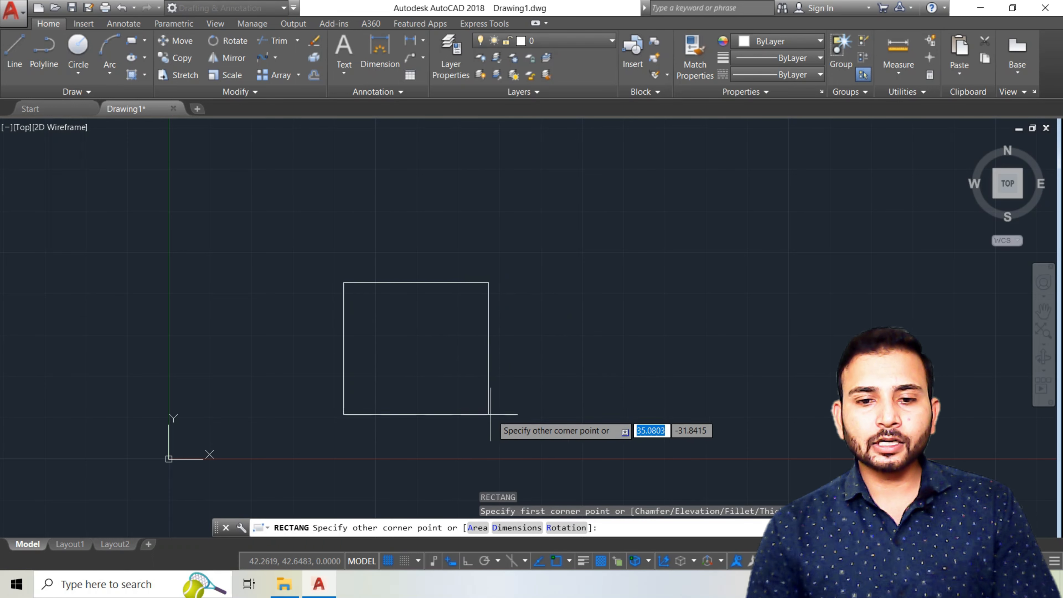
pyautogui.click(506, 413)
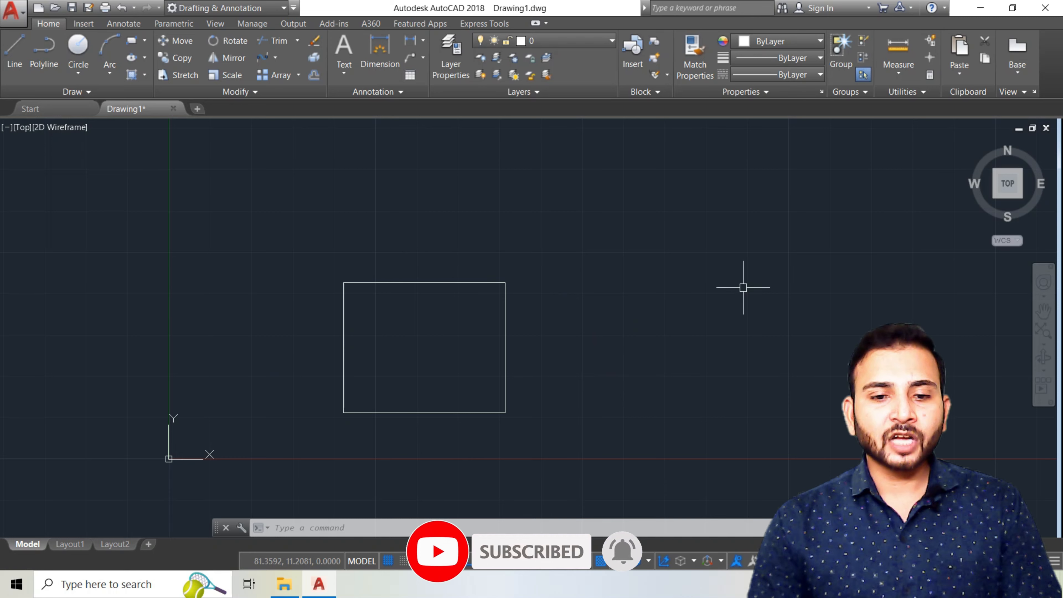
pyautogui.press('Escape')
pyautogui.press('Escape')
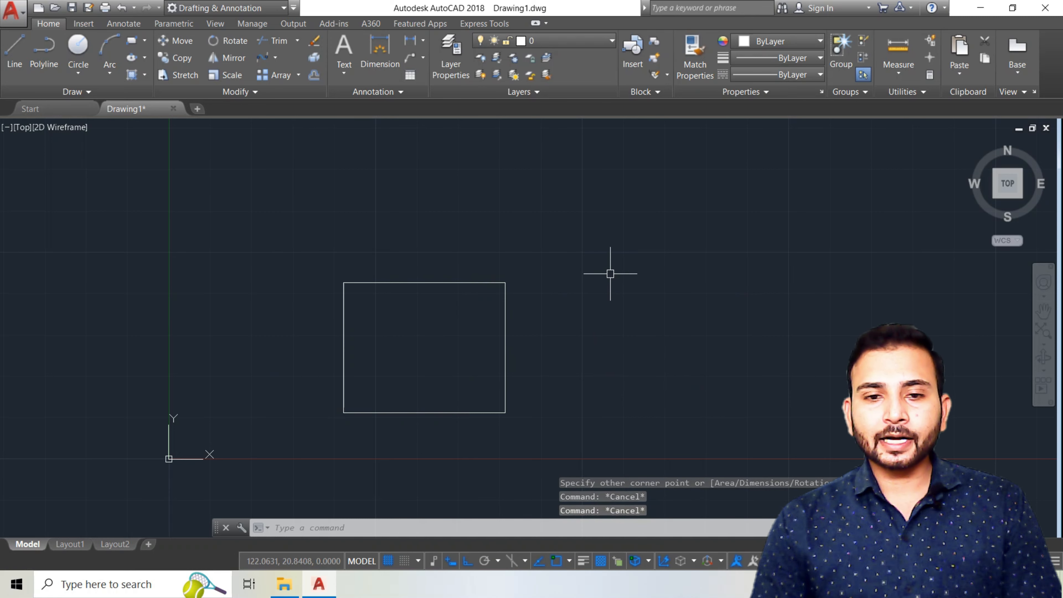
# Dimension the rectangle's top edge, placing the dimension line above it
pyautogui.click(374, 64)
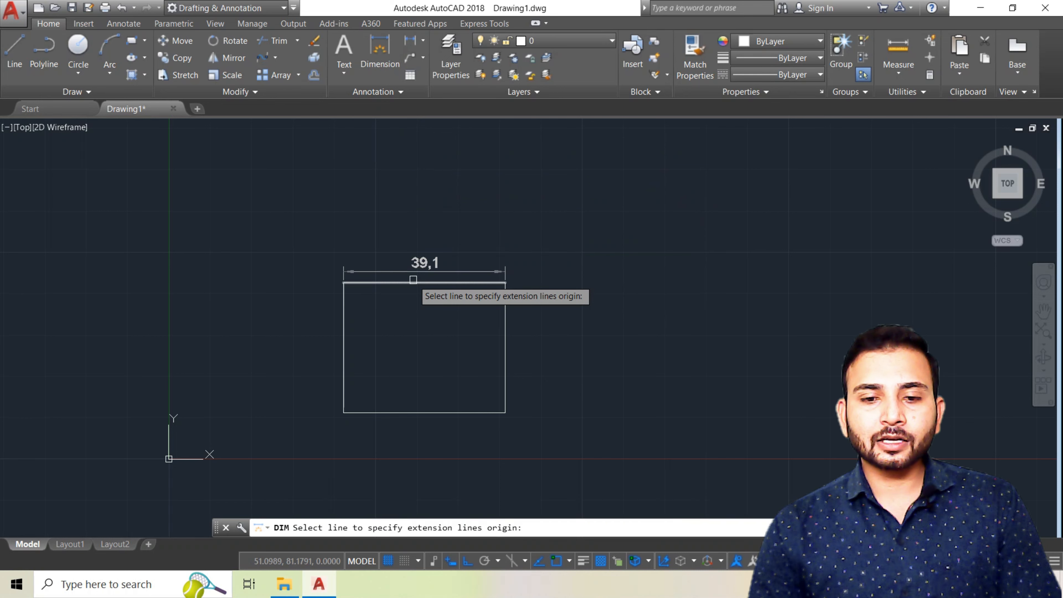
pyautogui.click(413, 281)
pyautogui.click(419, 259)
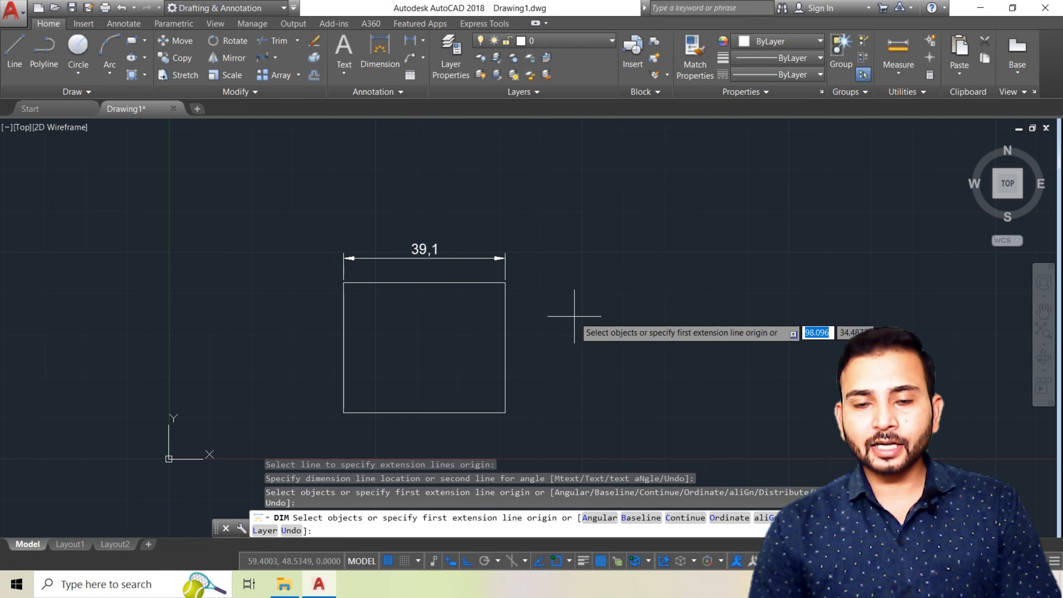
pyautogui.press('Escape')
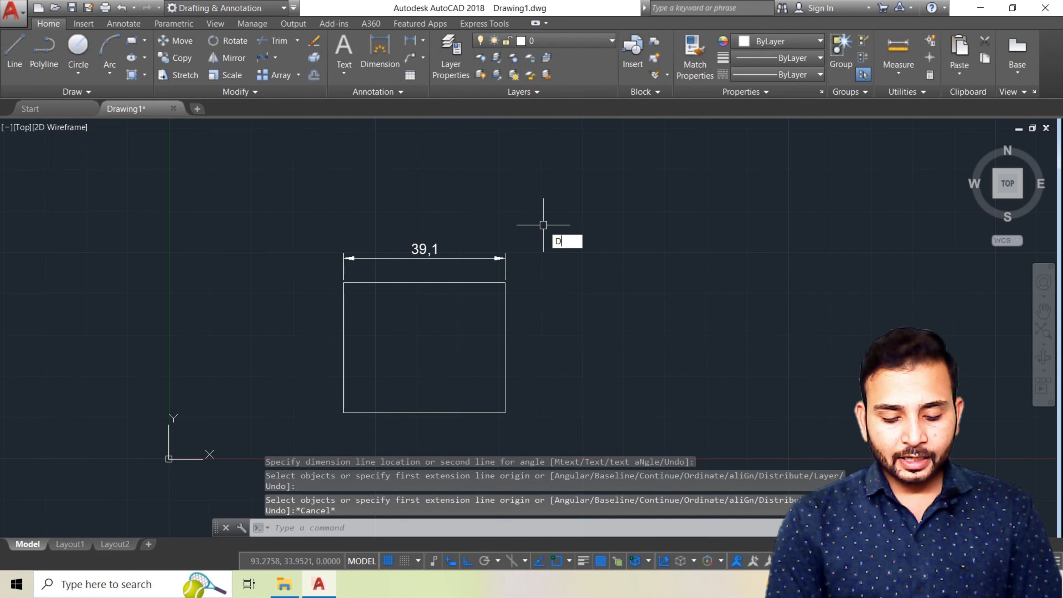
# Dimension the rectangle's right edge from its upper to its lower corner, placing the dimension line outside the rectangle
pyautogui.press('Return')
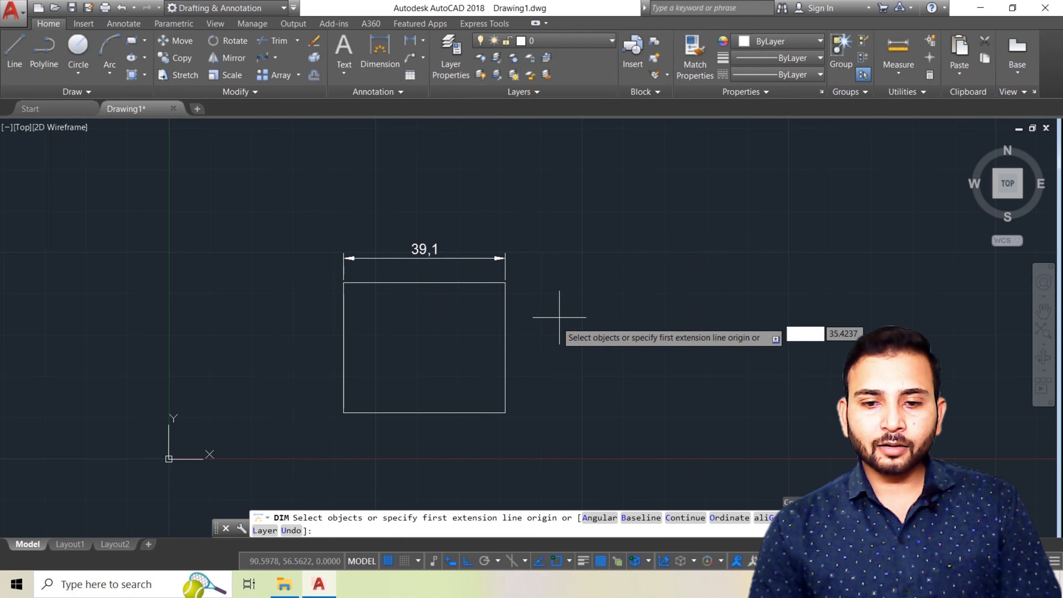
pyautogui.click(505, 284)
pyautogui.click(505, 413)
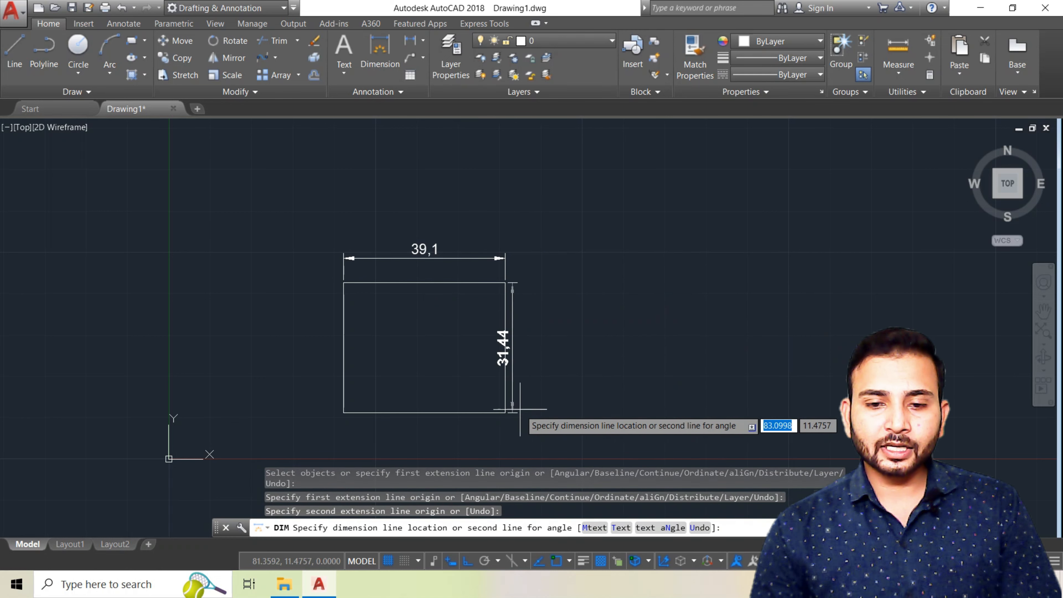
pyautogui.click(543, 404)
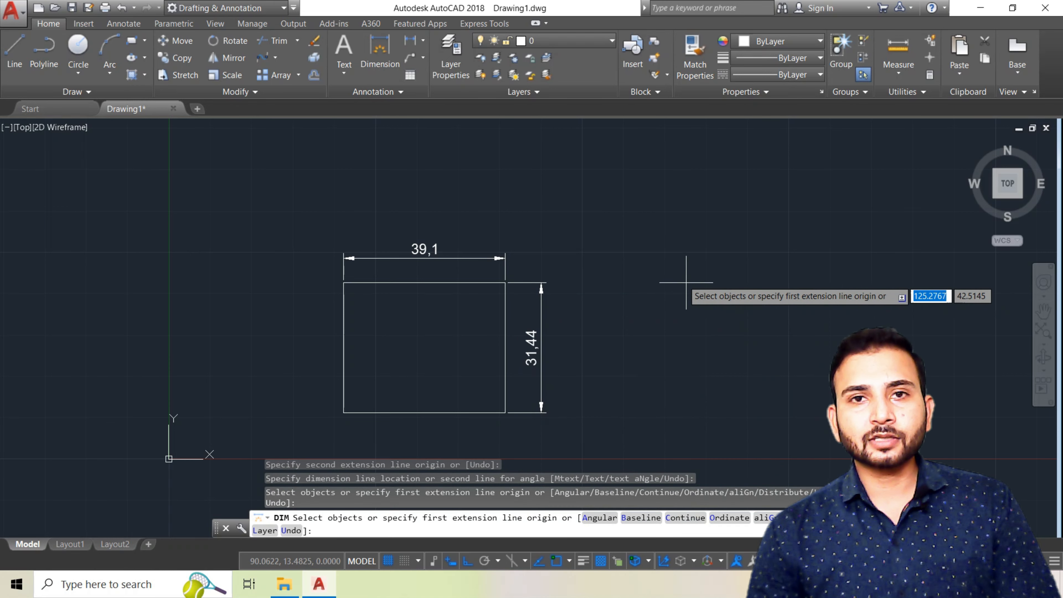
pyautogui.press('Return')
# Dimension the rectangle's left edge by selecting the edge itself, placing the dimension line outside the rectangle
pyautogui.click(380, 50)
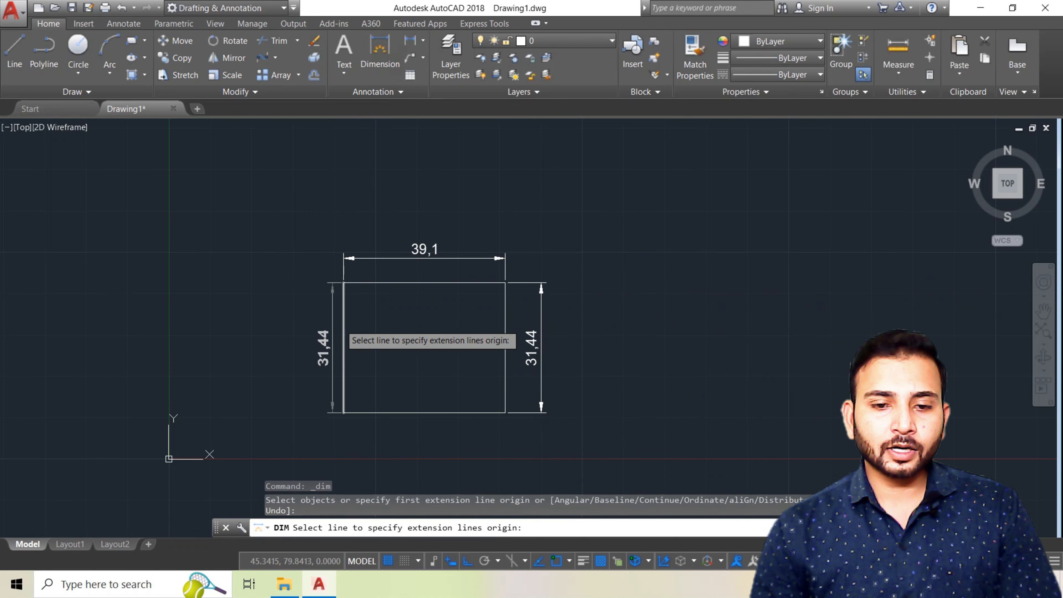
pyautogui.click(343, 331)
pyautogui.click(326, 343)
pyautogui.press('Return')
# Dimension the rectangle's bottom edge, place the dimension line below it, and leave the dimension command
pyautogui.moveTo(404, 306); pyautogui.dragTo(387, 249, button='middle')
pyautogui.click(385, 52)
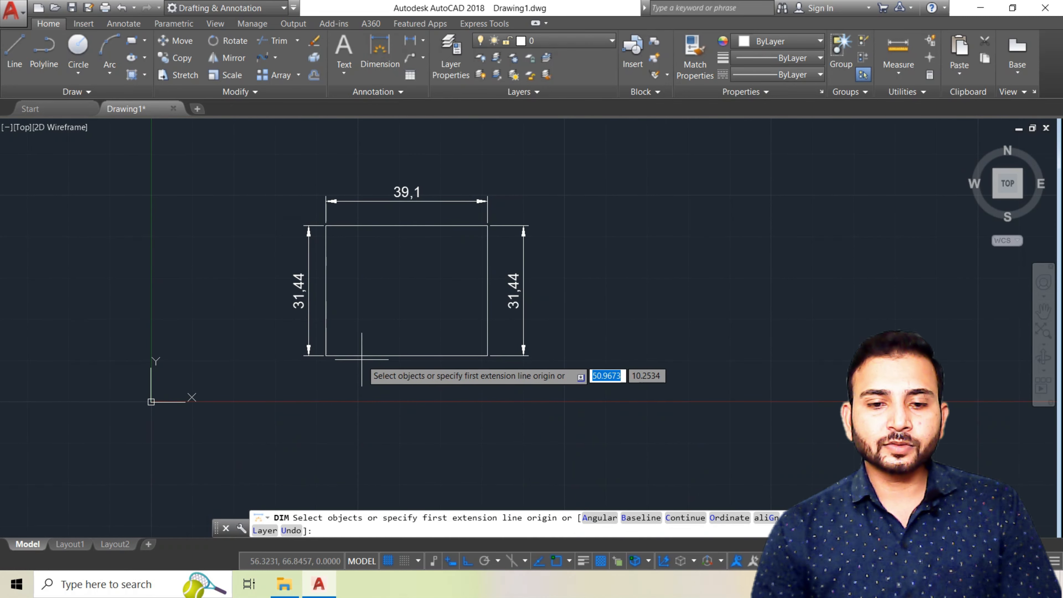
pyautogui.click(373, 355)
pyautogui.click(373, 387)
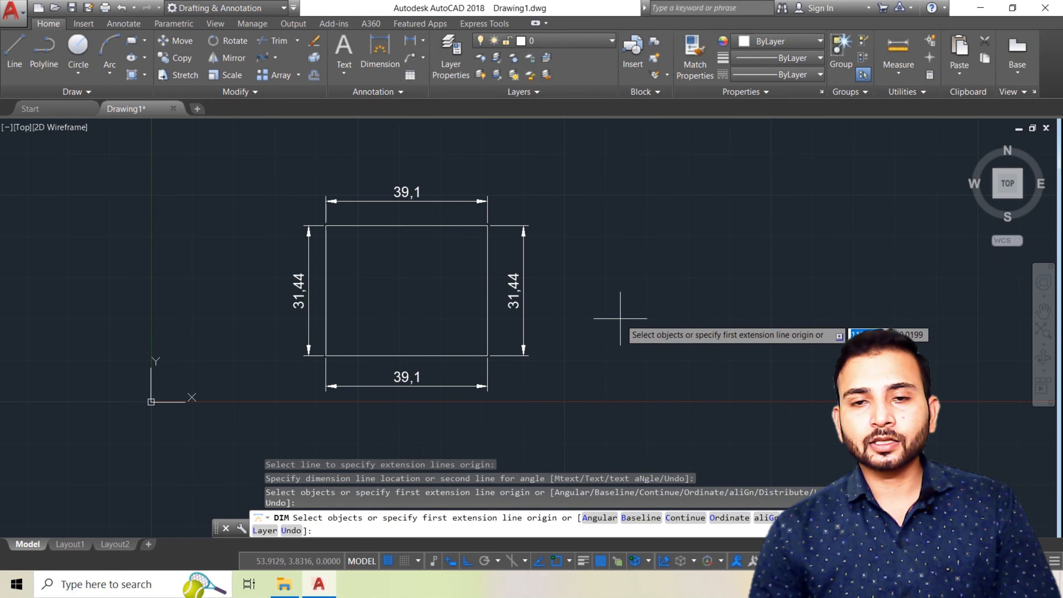
pyautogui.moveTo(620, 318); pyautogui.dragTo(559, 361, button='middle')
pyautogui.click(391, 49)
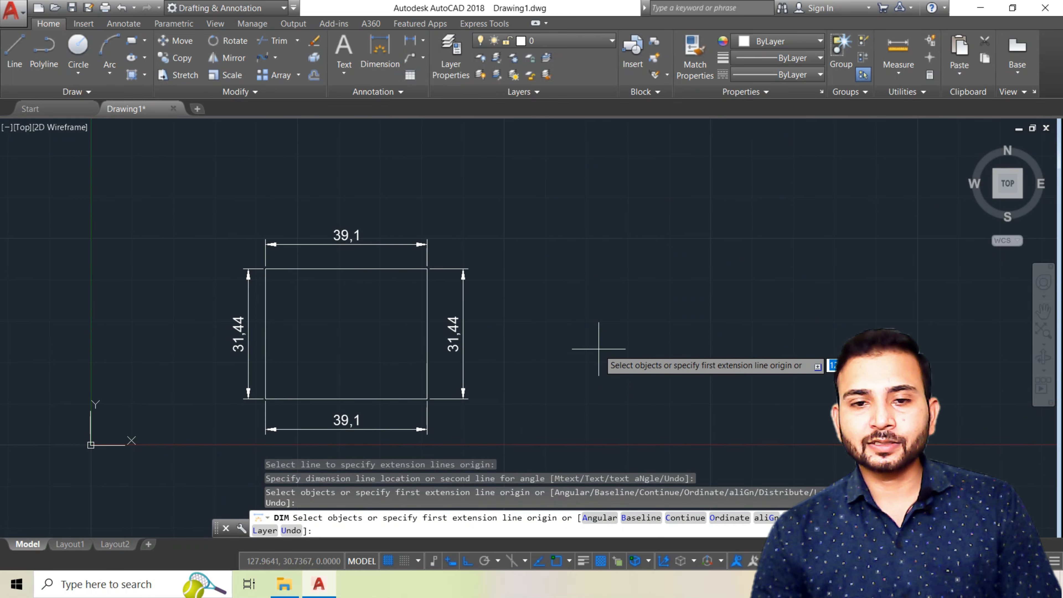
pyautogui.press('Escape')
pyautogui.press('Escape')
pyautogui.click(374, 47)
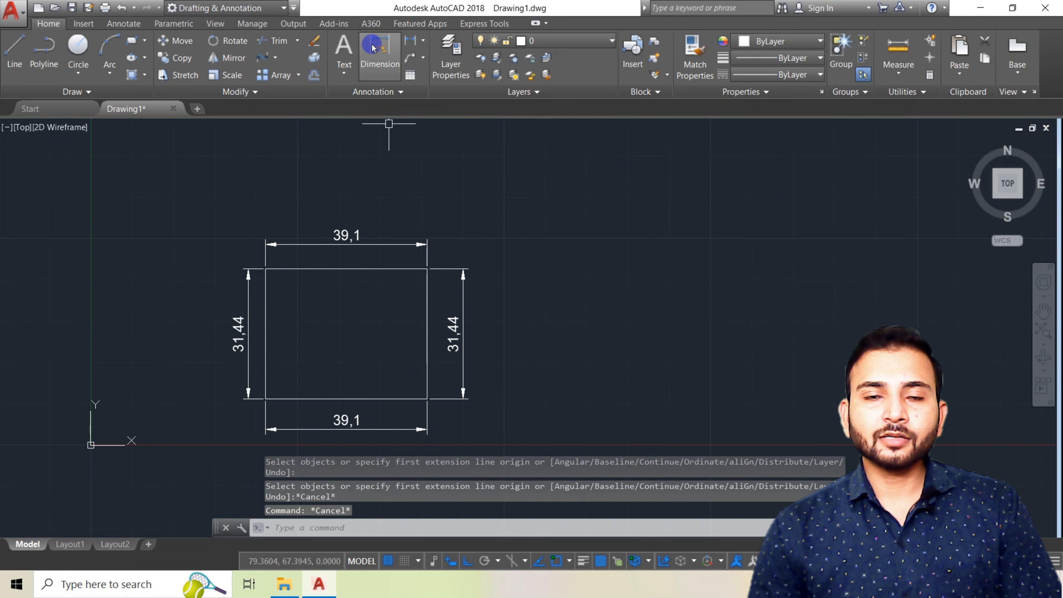
pyautogui.click(423, 40)
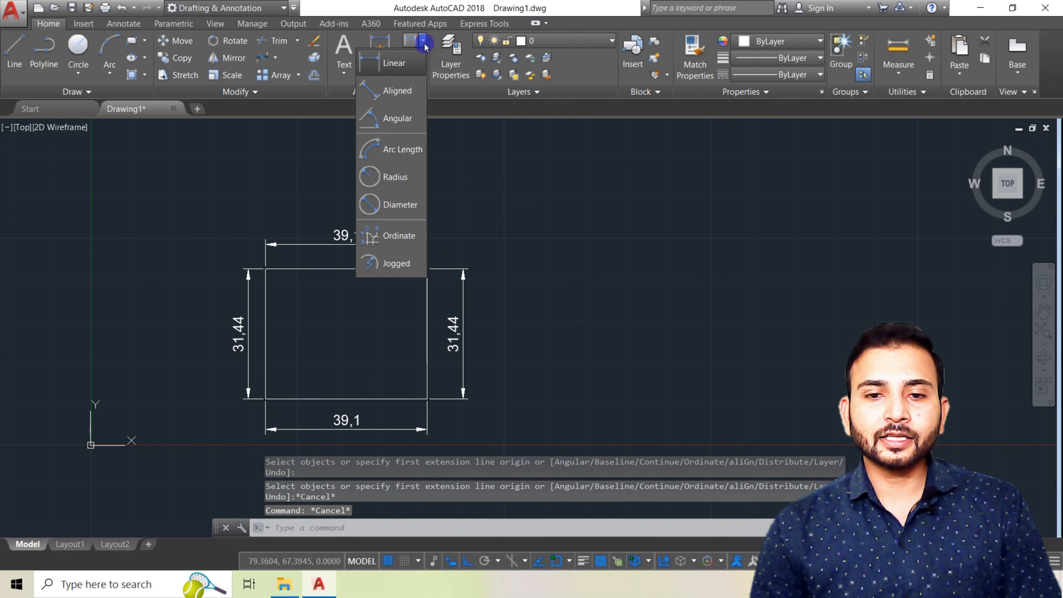
pyautogui.click(409, 92)
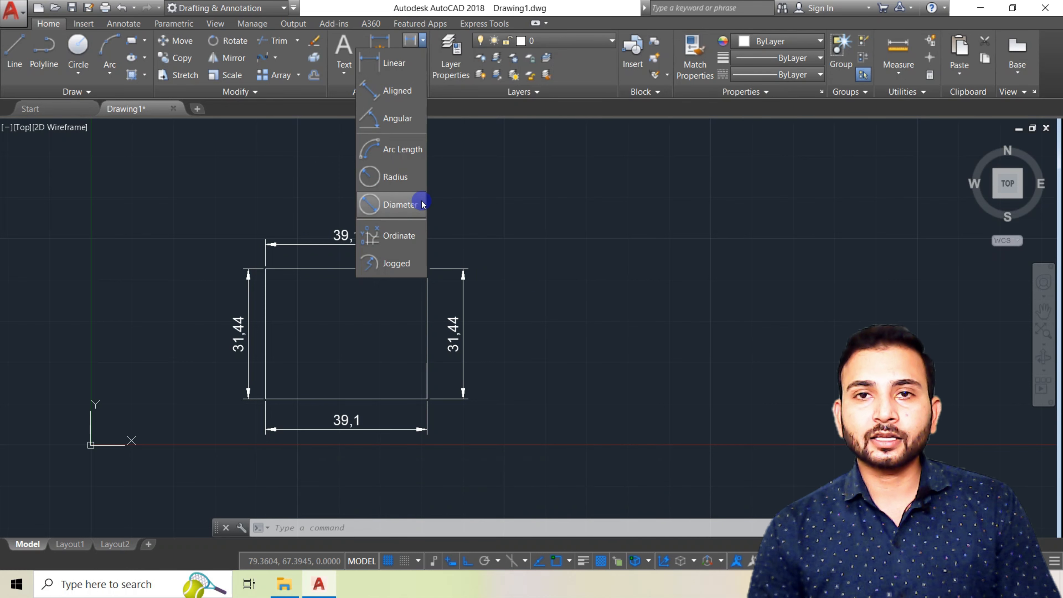
pyautogui.moveTo(608, 338); pyautogui.dragTo(399, 287, button='middle')
pyautogui.scroll(-2, 467, 296)
pyautogui.press('Escape')
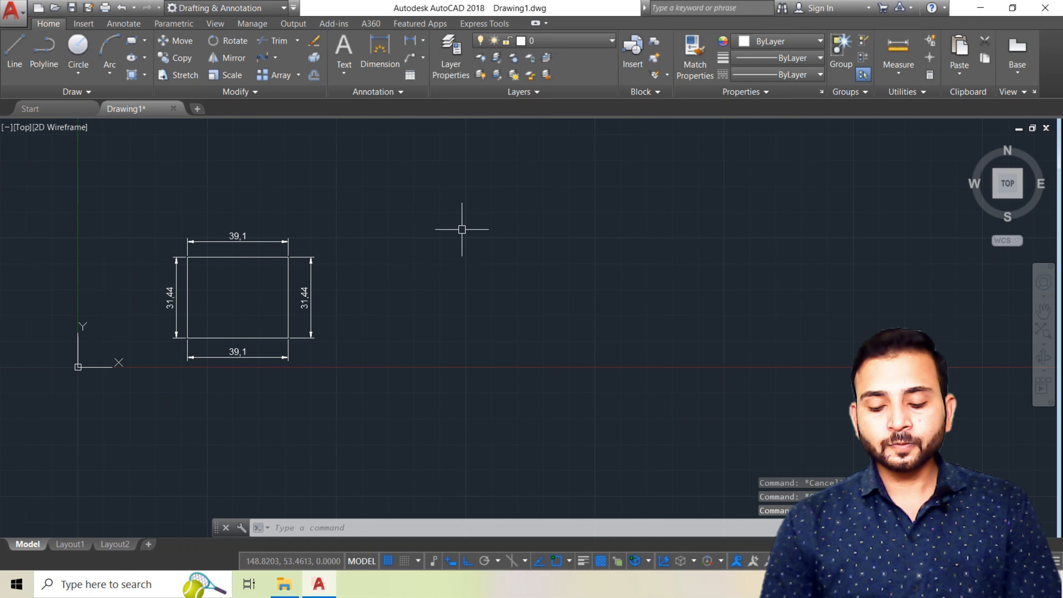
pyautogui.write('l')
pyautogui.press('Return')
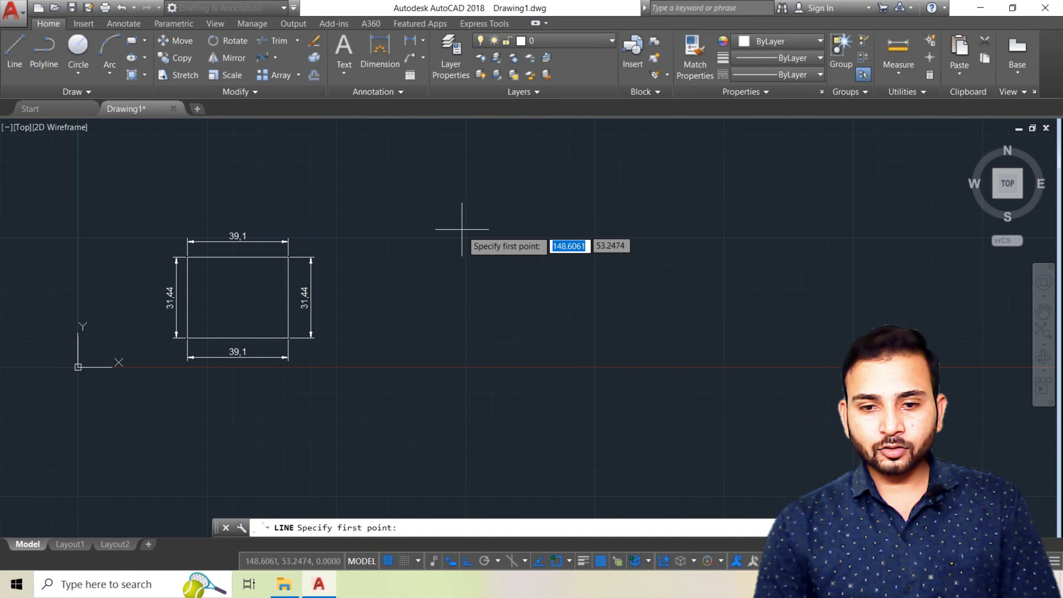
pyautogui.click(401, 252)
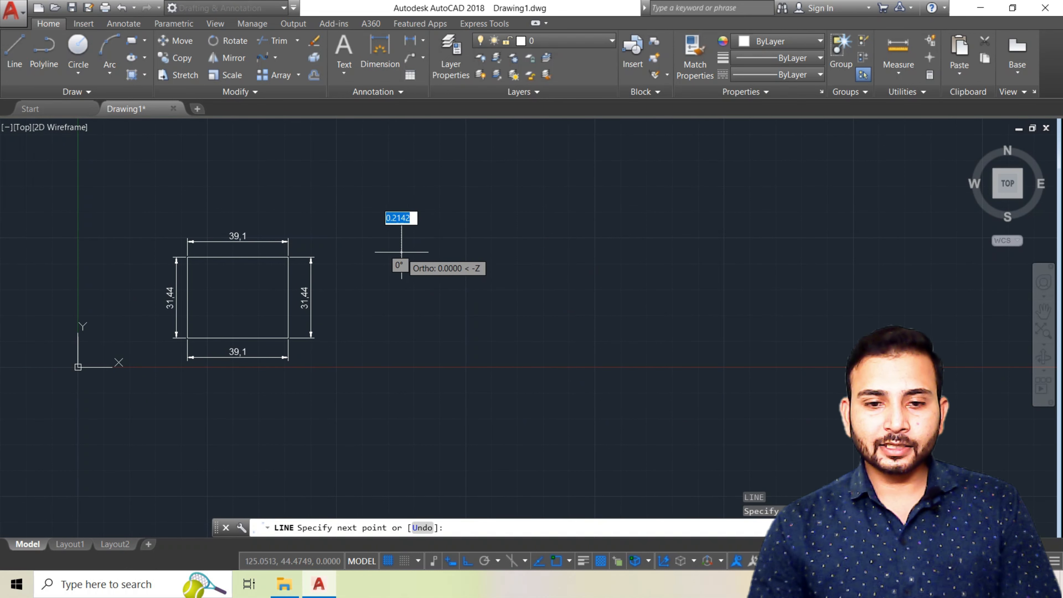
pyautogui.click(590, 252)
pyautogui.press('Escape')
pyautogui.press('Escape')
pyautogui.click(485, 253)
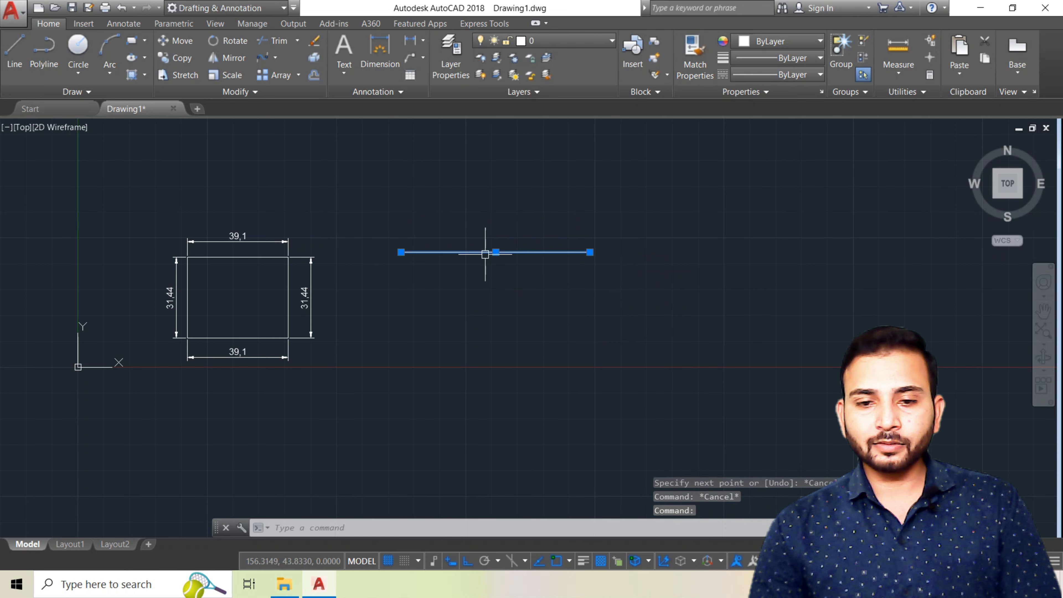
pyautogui.press('Delete')
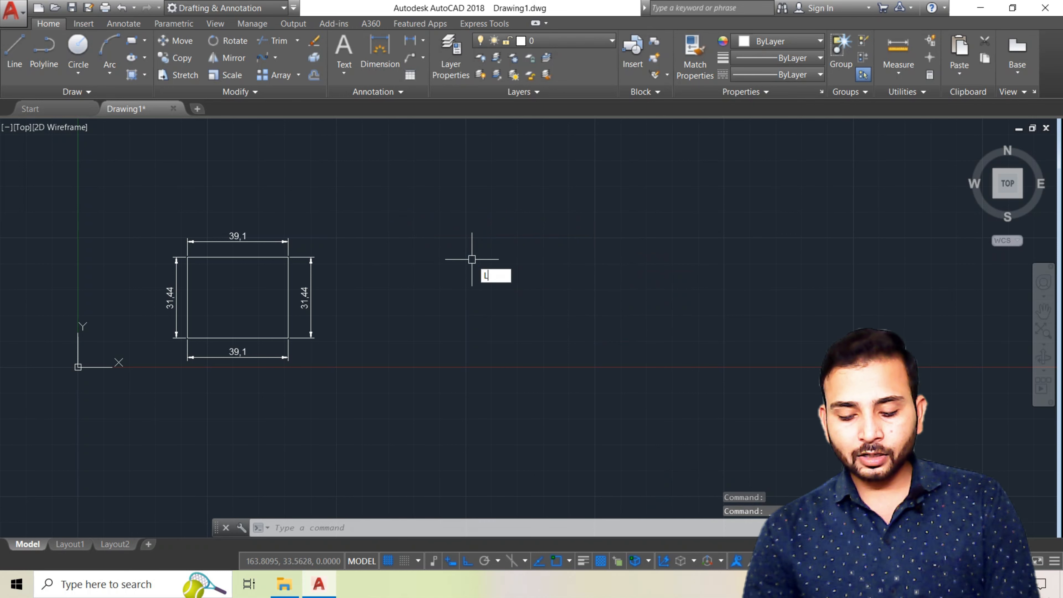
# Draw a horizontal line 50 units long to the right of the dimensioned rectangle
pyautogui.press('Return')
pyautogui.click(397, 240)
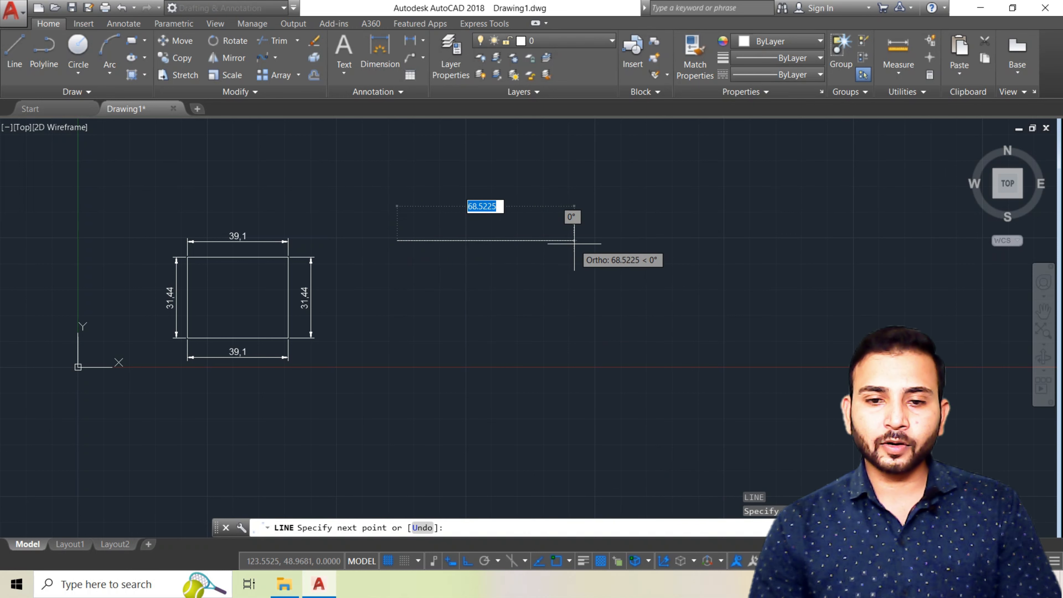
pyautogui.write('50')
pyautogui.press('Return')
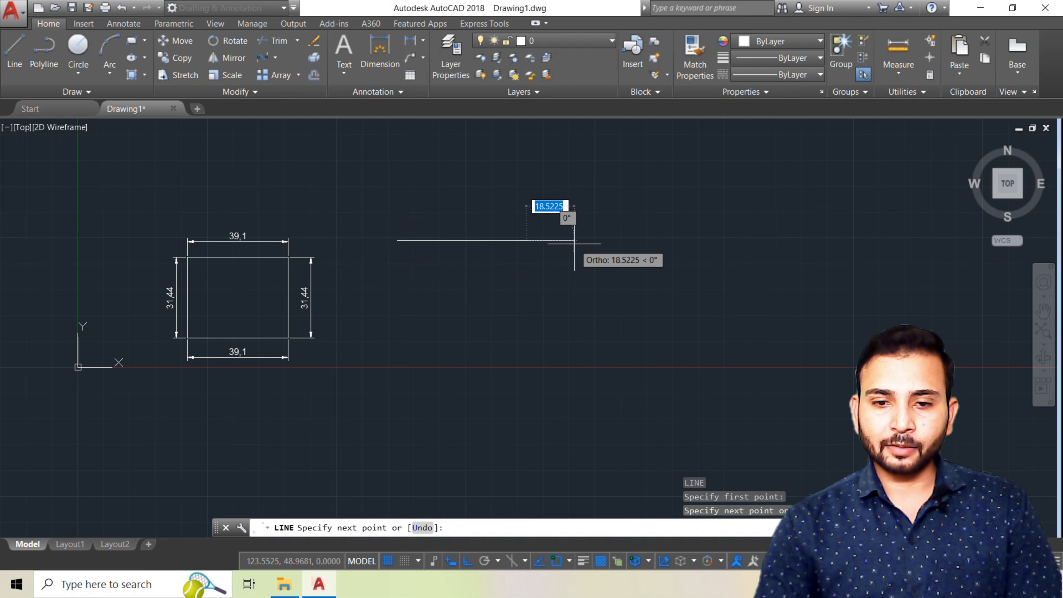
pyautogui.press('Return')
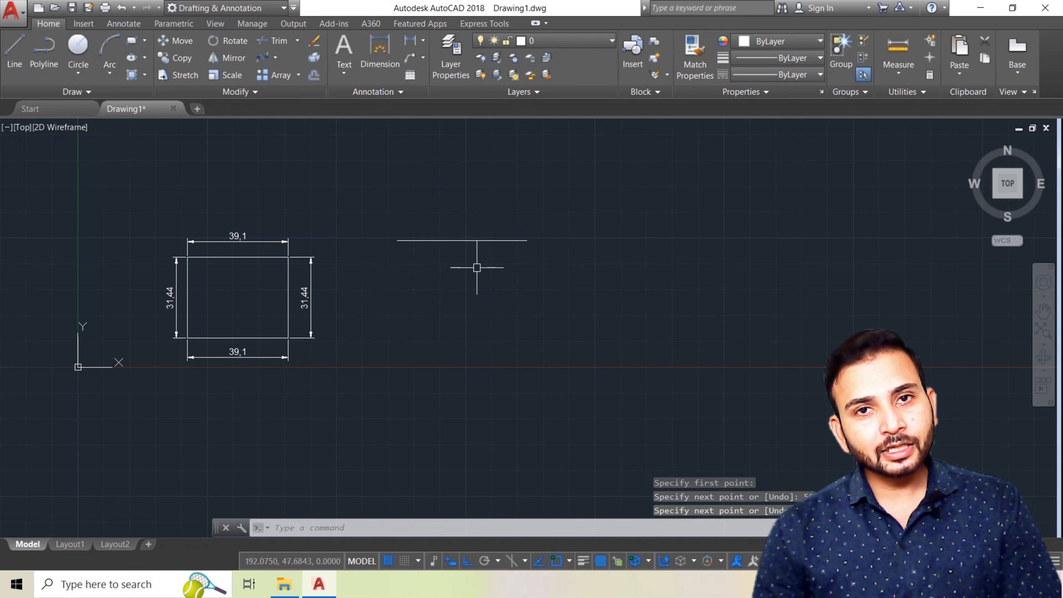
pyautogui.scroll(-2, 499, 346)
pyautogui.moveTo(501, 325); pyautogui.dragTo(465, 311, button='middle')
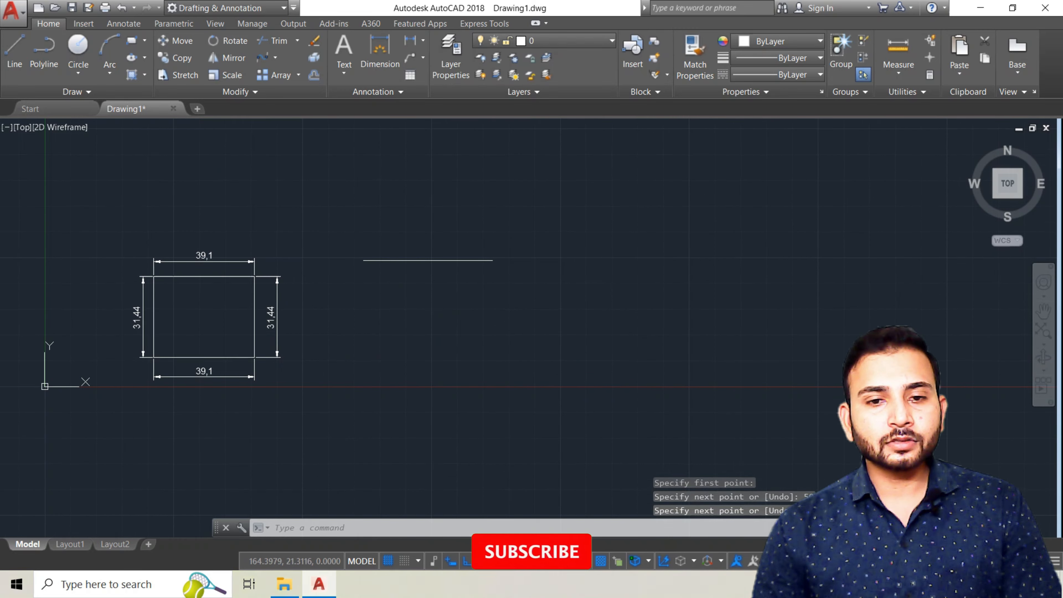
pyautogui.scroll(2, 461, 310)
pyautogui.moveTo(399, 308); pyautogui.dragTo(413, 309, button='middle')
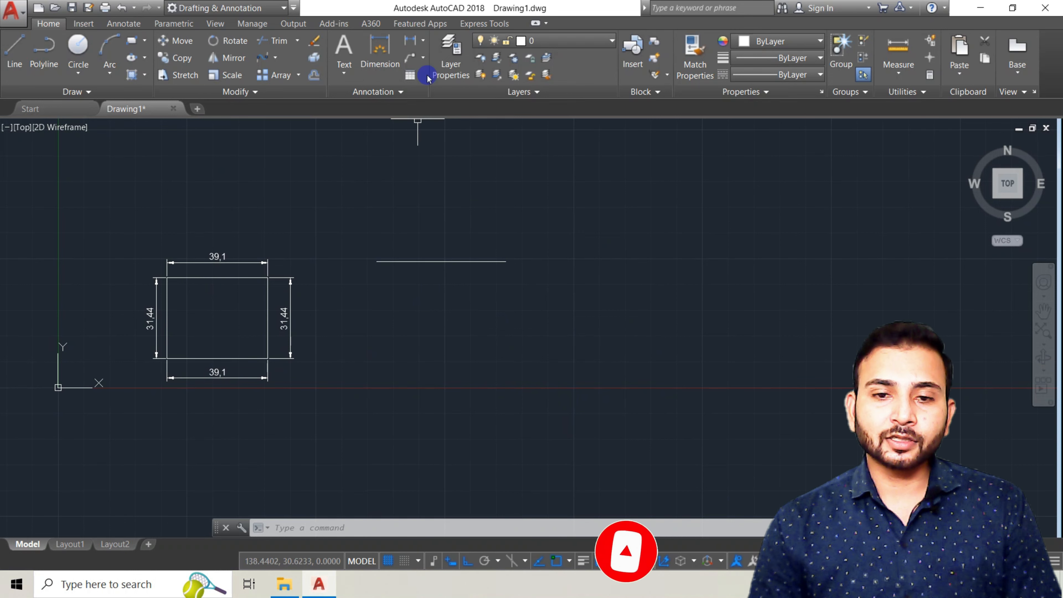
pyautogui.click(422, 41)
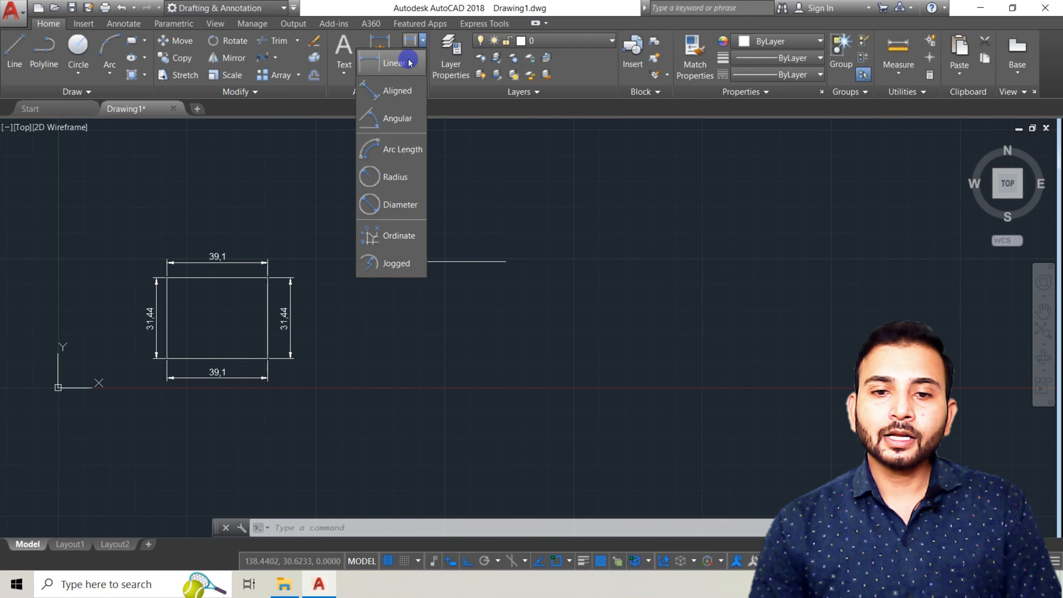
pyautogui.press('Escape')
pyautogui.press('Escape')
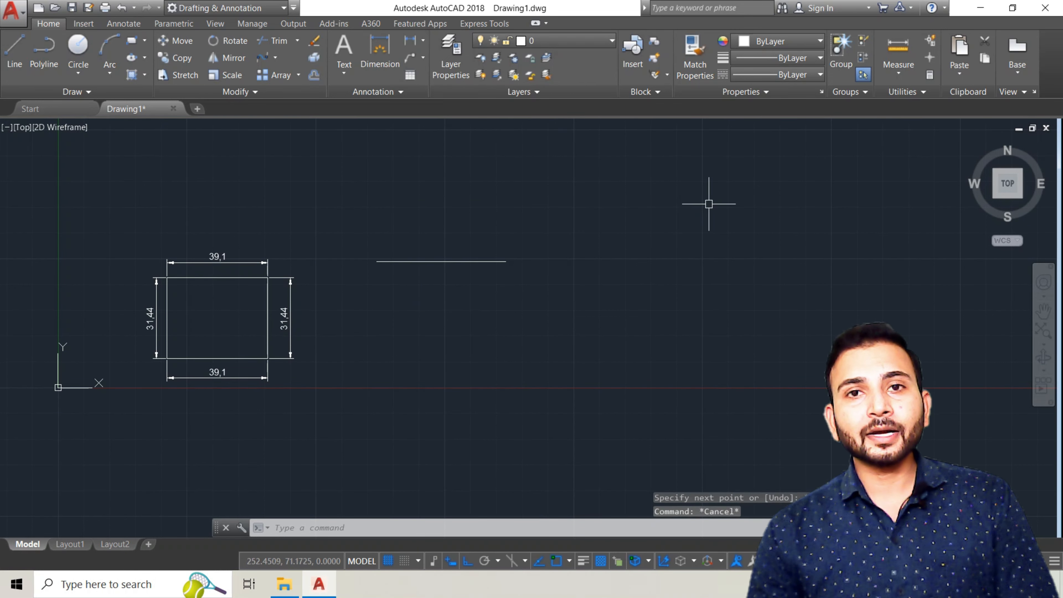
# Add a linear dimension (DIMLINEAR) between the two endpoints of the horizontal line, placing it below the line
pyautogui.write('DIMLIN')
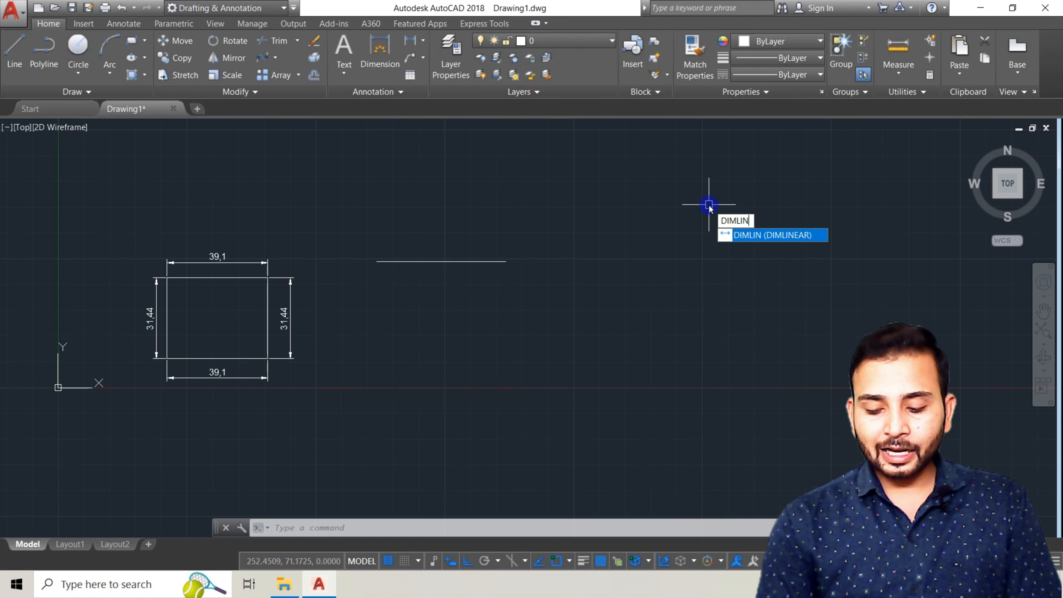
pyautogui.press('Return')
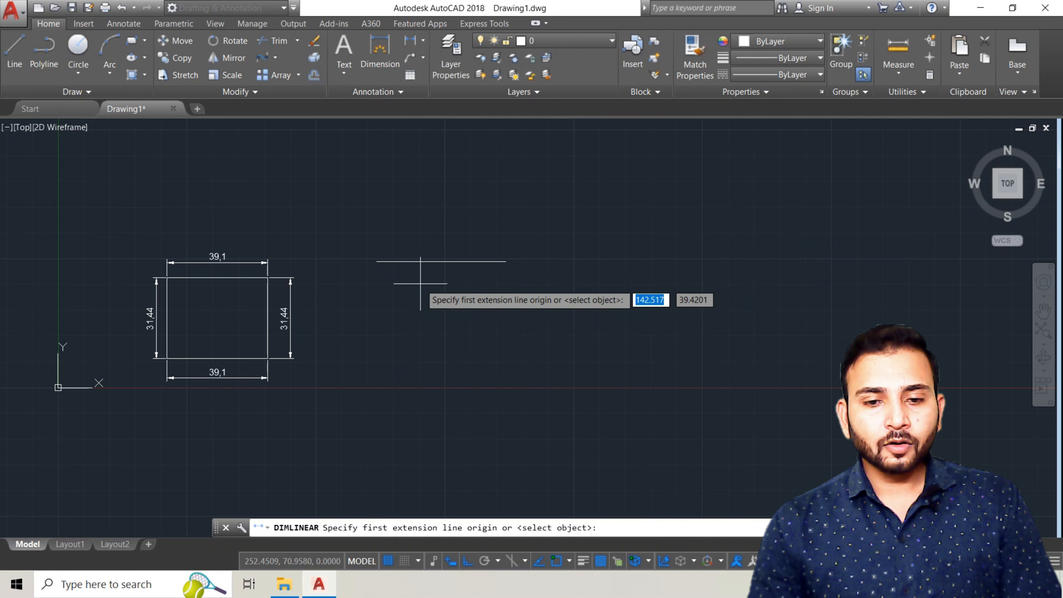
pyautogui.click(377, 261)
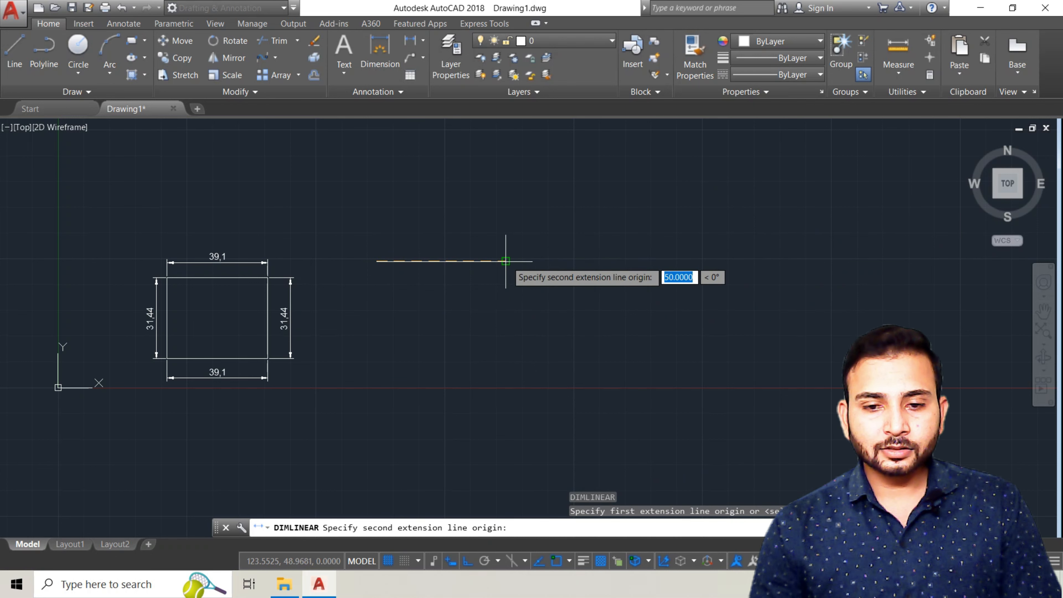
pyautogui.click(505, 261)
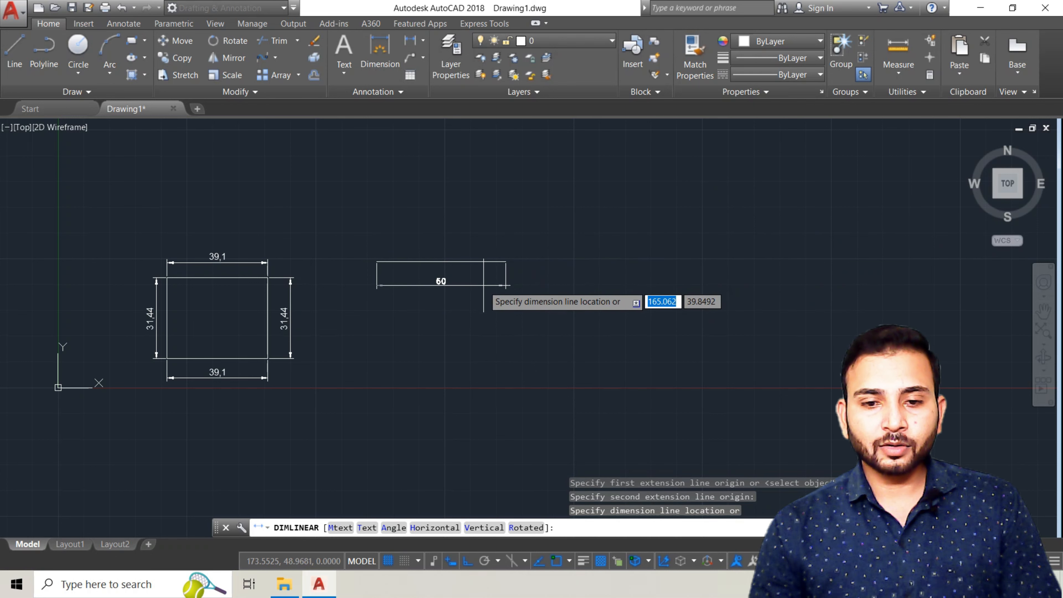
pyautogui.click(461, 286)
pyautogui.scroll(4, 402, 314)
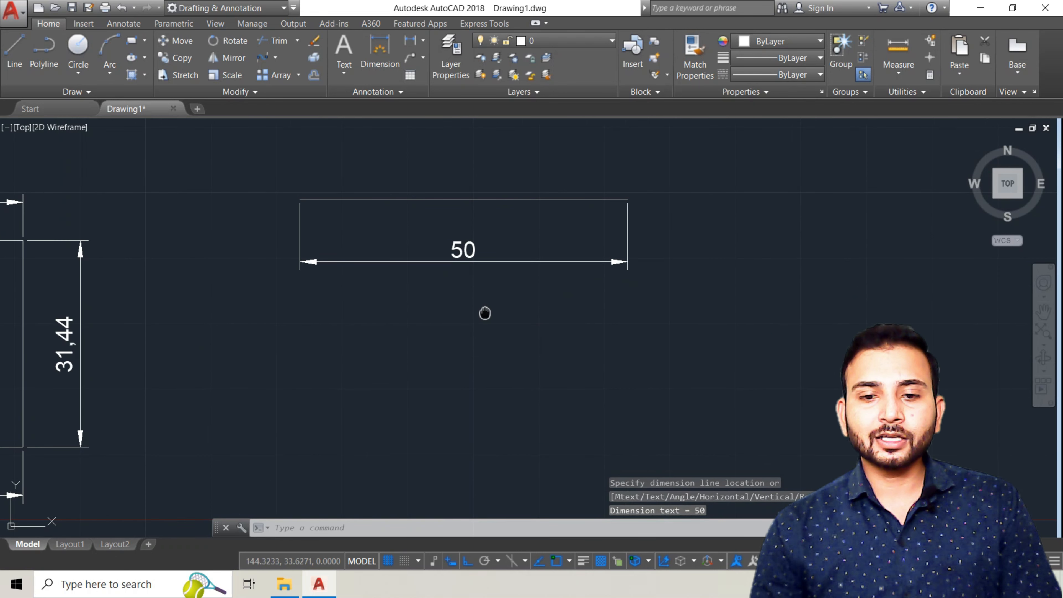
pyautogui.scroll(-2, 442, 411)
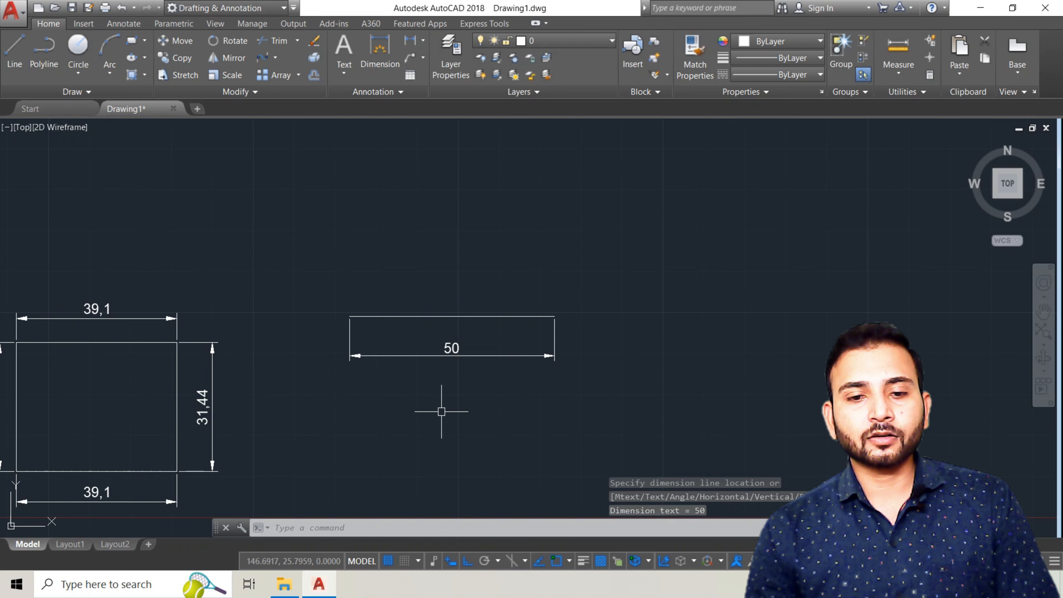
pyautogui.press('Escape')
pyautogui.press('Escape')
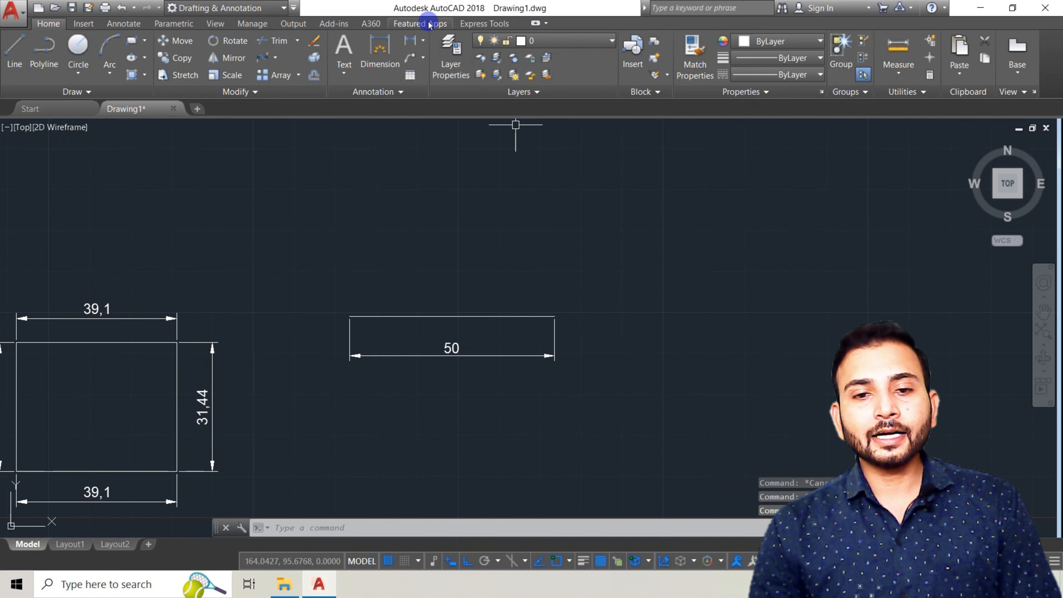
pyautogui.click(423, 40)
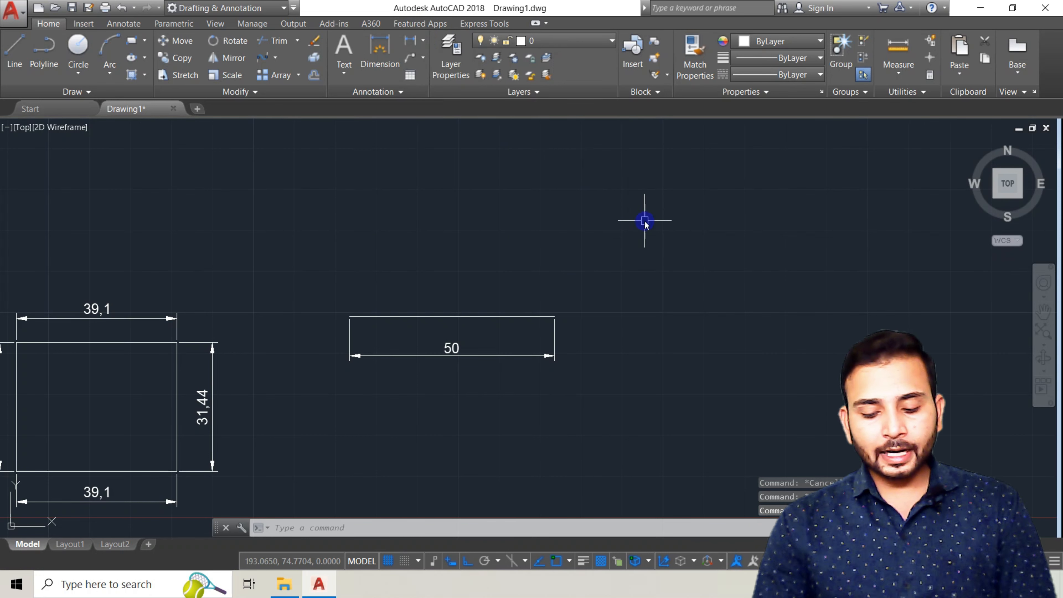
# Draw a line 100 units long at 45° from the left endpoint of the 50-unit horizontal line, with ortho mode off
pyautogui.press('Return')
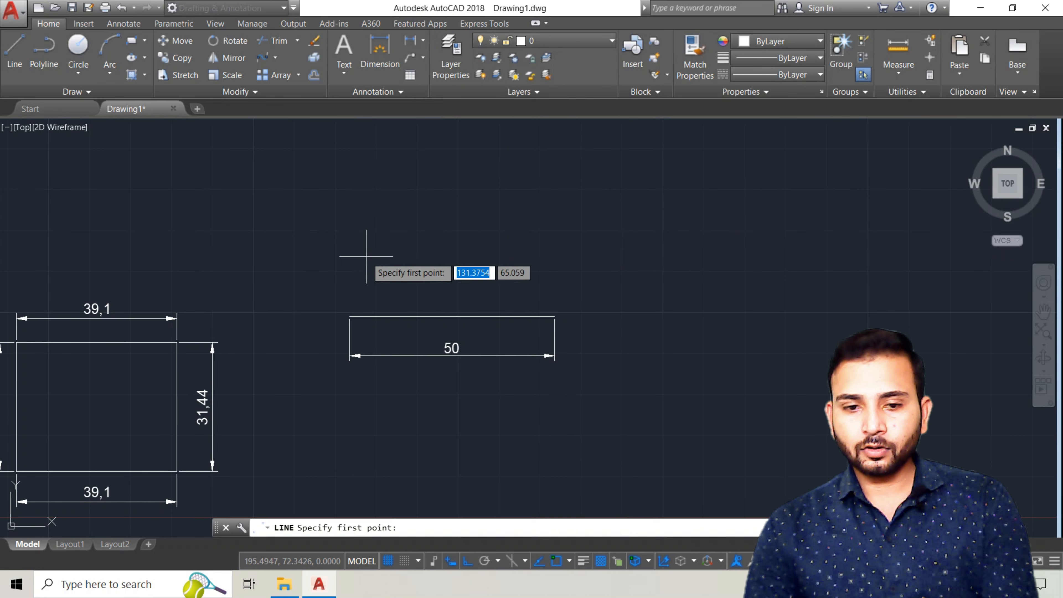
pyautogui.click(350, 316)
pyautogui.press('F8')
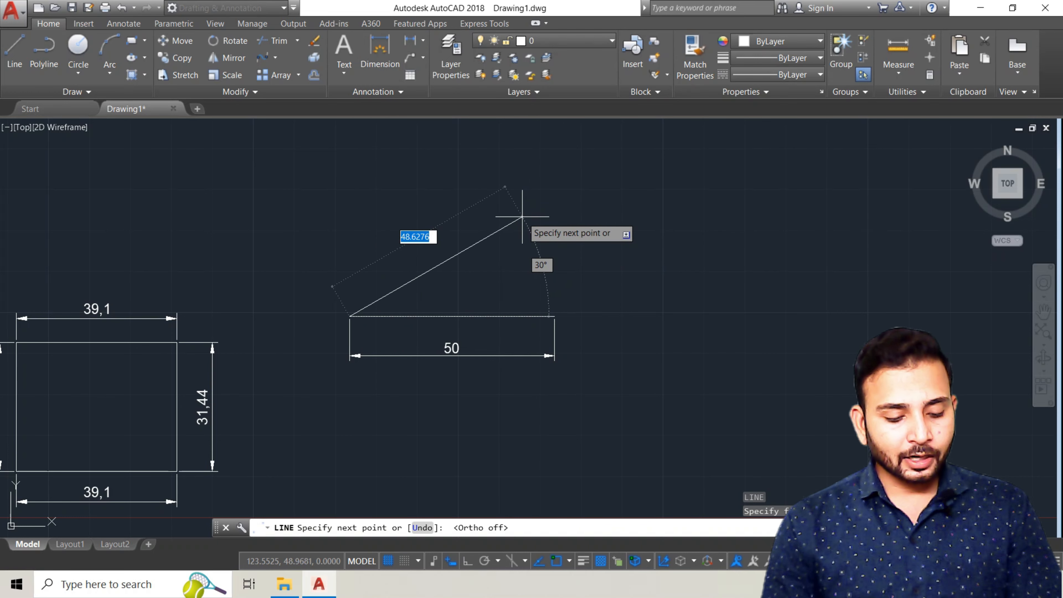
pyautogui.write('@')
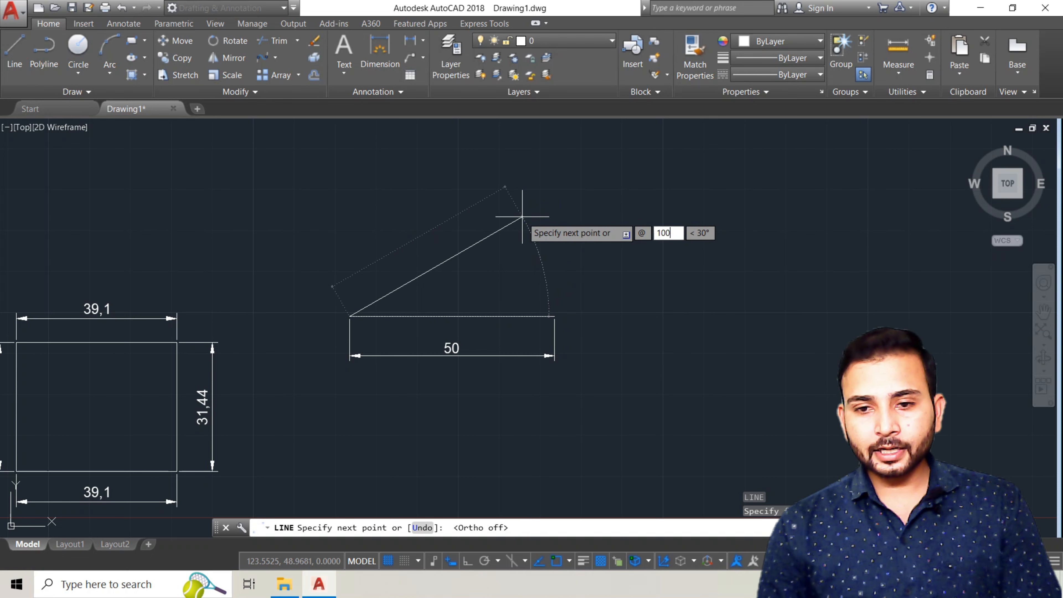
pyautogui.write('100')
pyautogui.press('Tab')
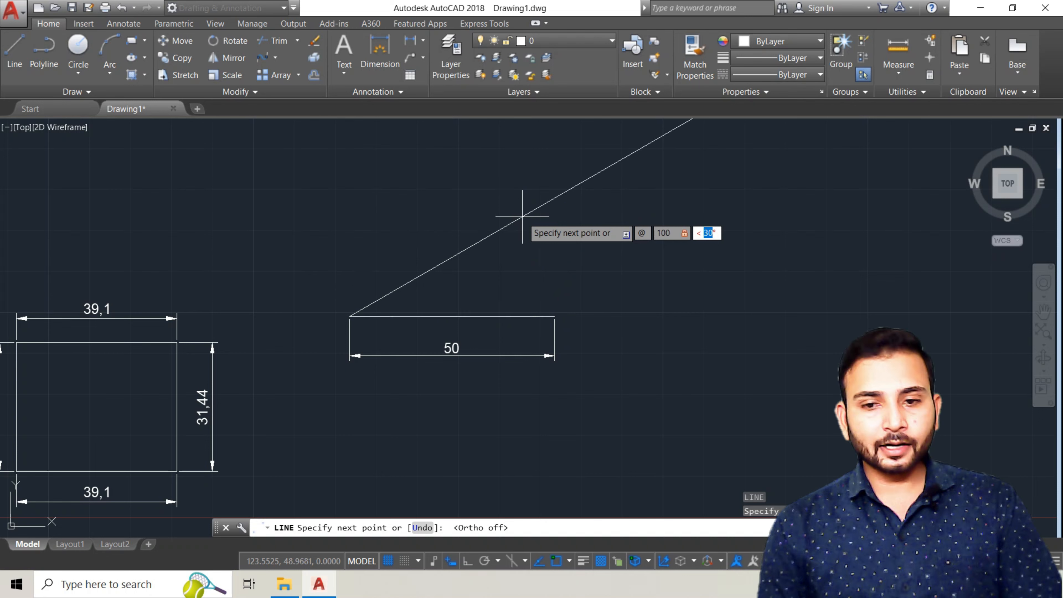
pyautogui.write('45')
pyautogui.press('Return')
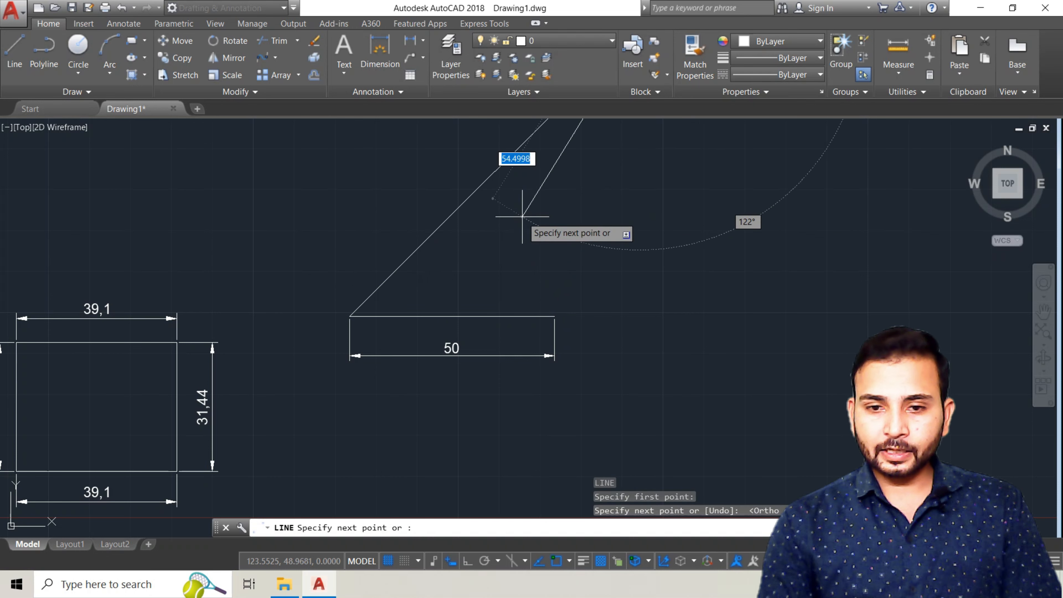
pyautogui.press('Escape')
pyautogui.scroll(-4, 528, 274)
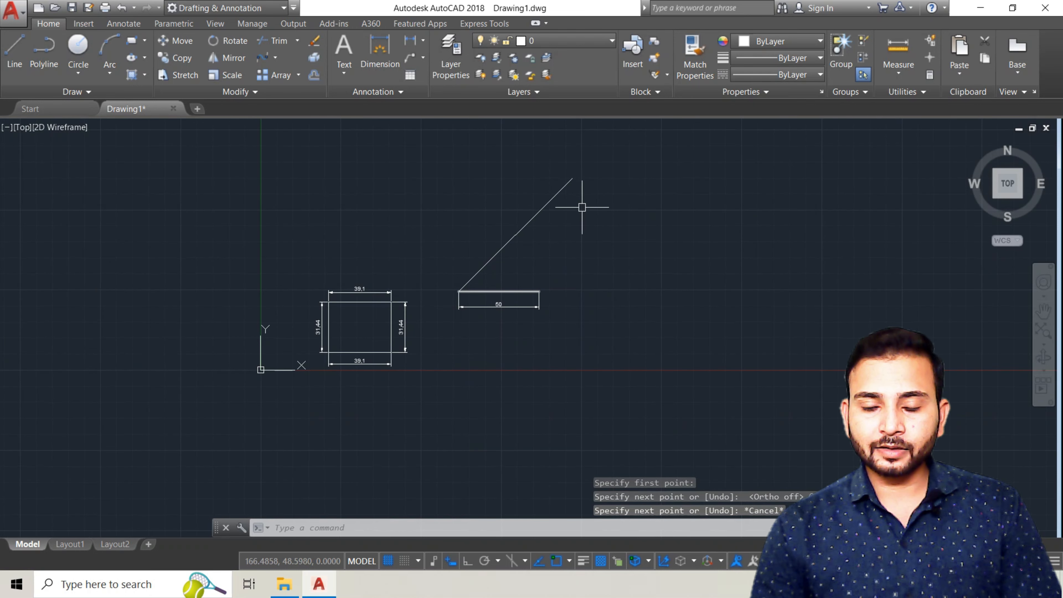
pyautogui.scroll(2, 540, 264)
pyautogui.moveTo(541, 266)
pyautogui.mouseDown(button='middle')
pyautogui.moveTo(551, 332)
pyautogui.moveTo(589, 309)
pyautogui.mouseUp(button='middle')
pyautogui.press('Escape')
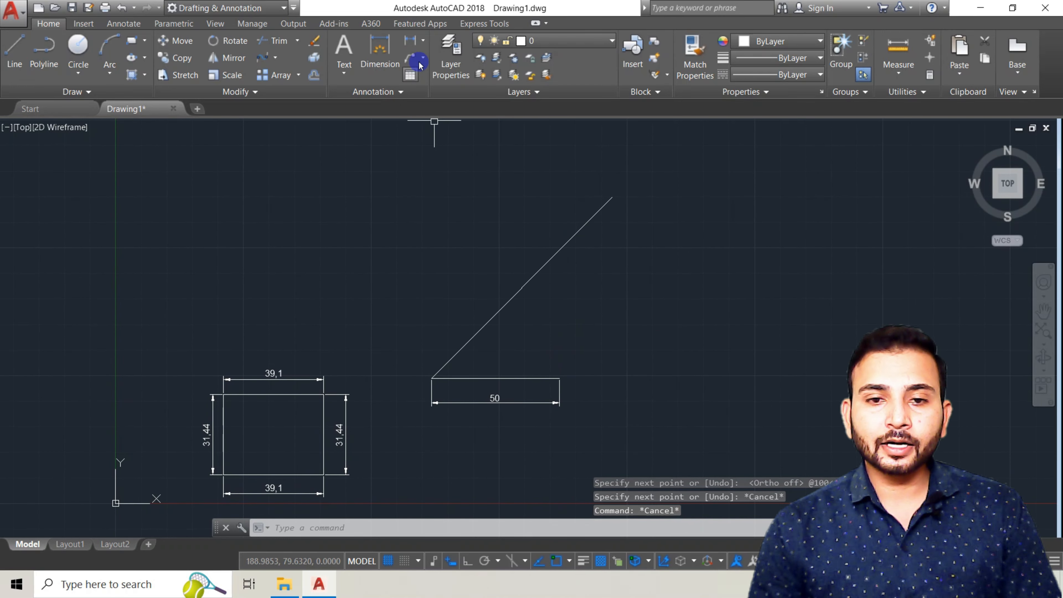
pyautogui.click(420, 45)
pyautogui.click(423, 41)
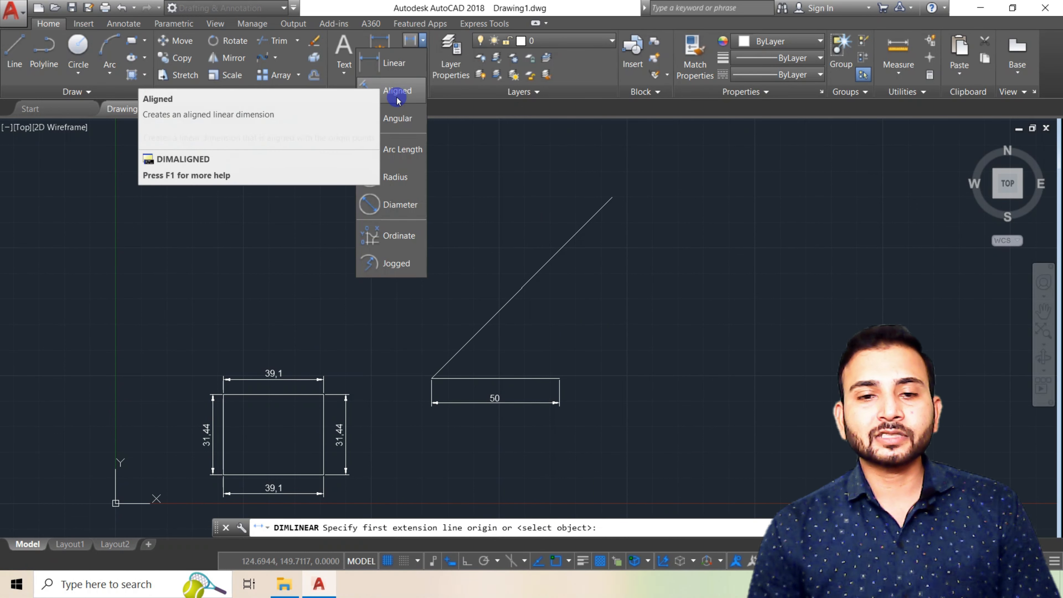
pyautogui.press('Escape')
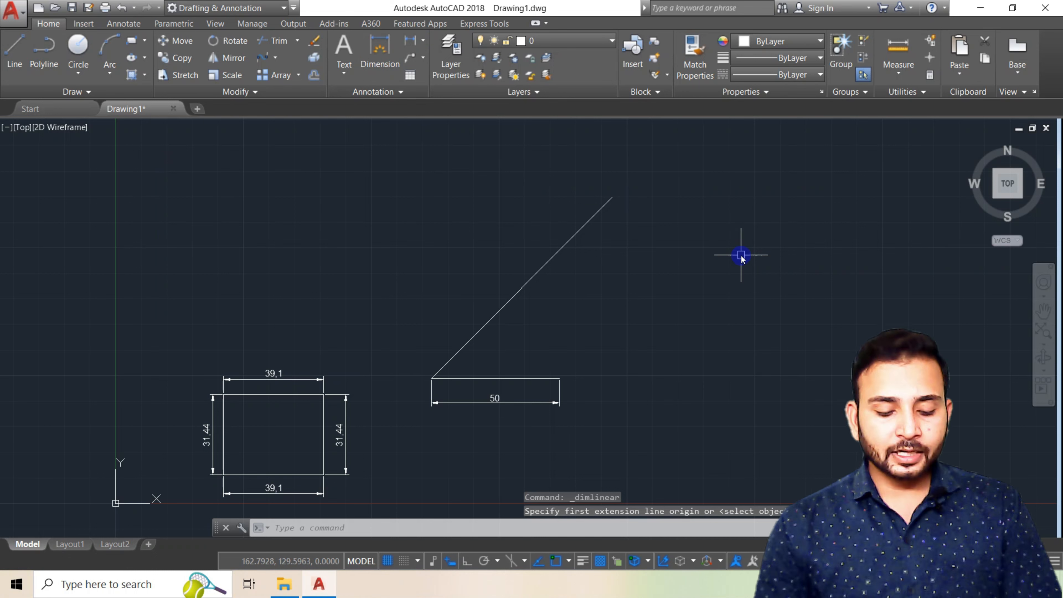
# Add an aligned dimension (DIMALIGNED) between the two endpoints of the inclined line, placing it on the line's upper-left side
pyautogui.write('DIMAL')
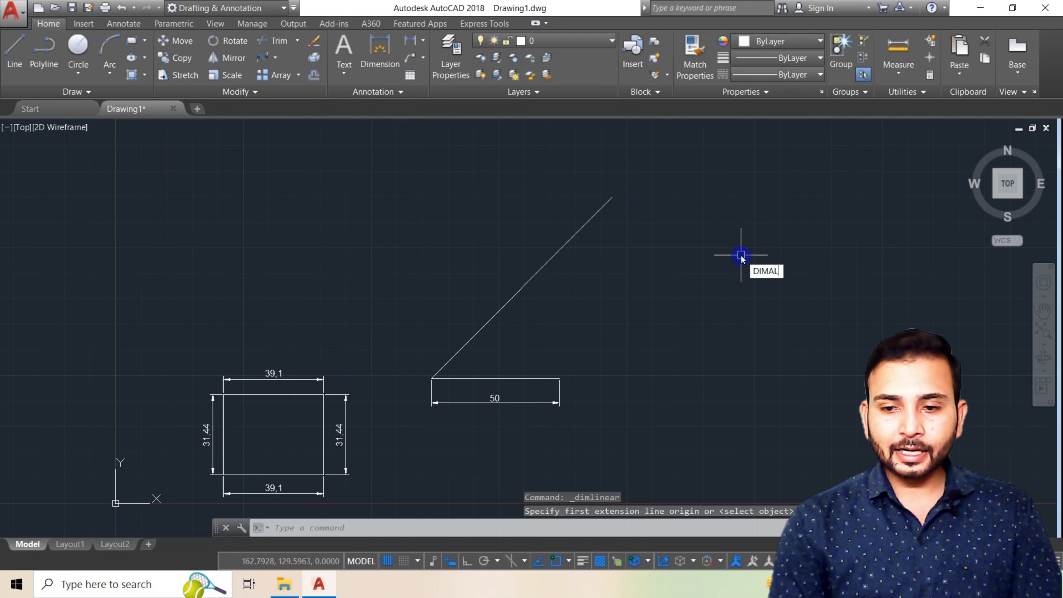
pyautogui.write('I')
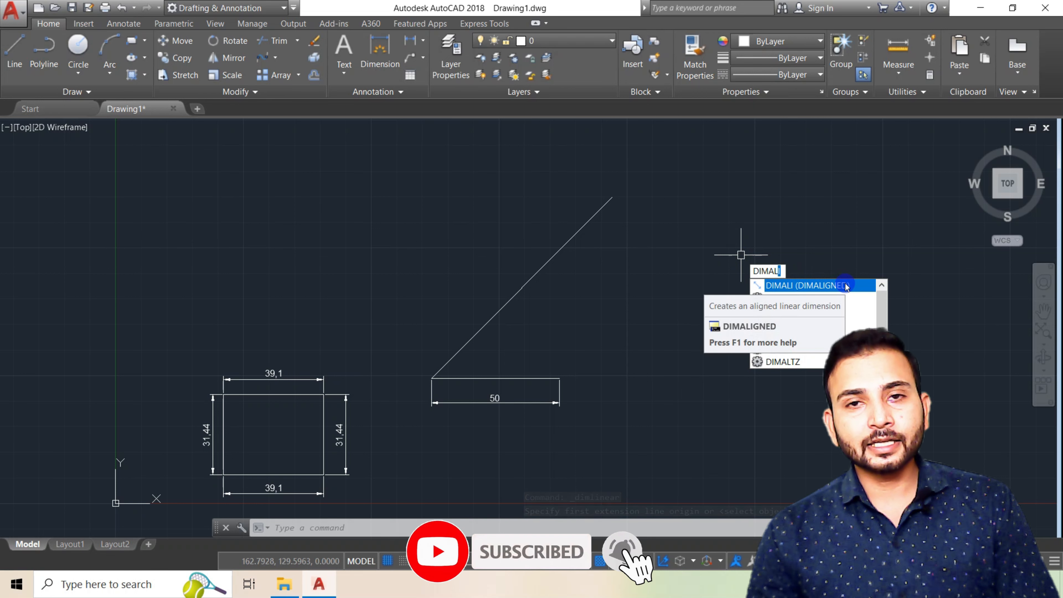
pyautogui.click(846, 287)
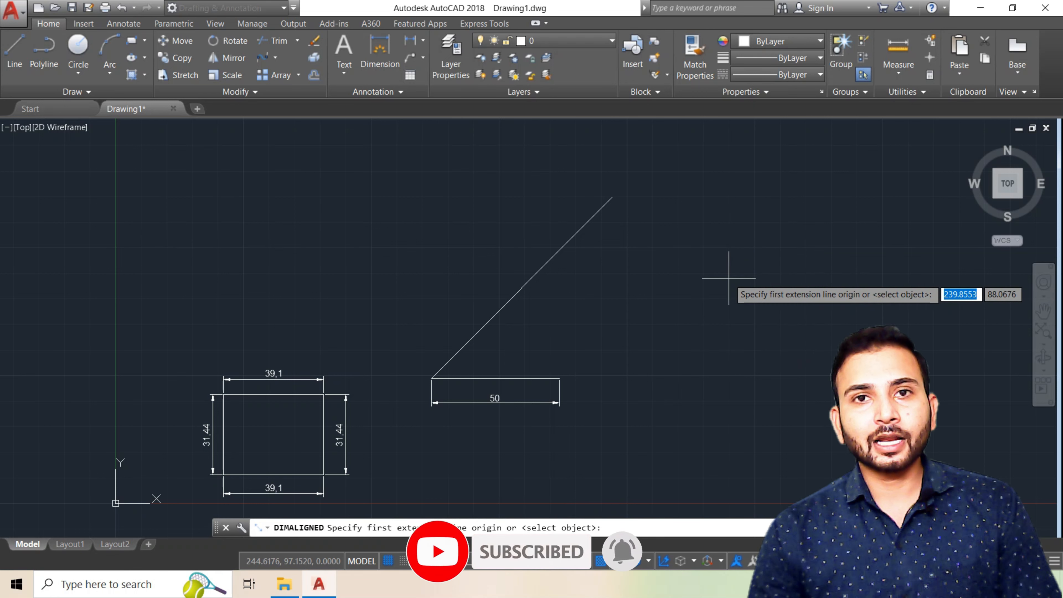
pyautogui.click(427, 41)
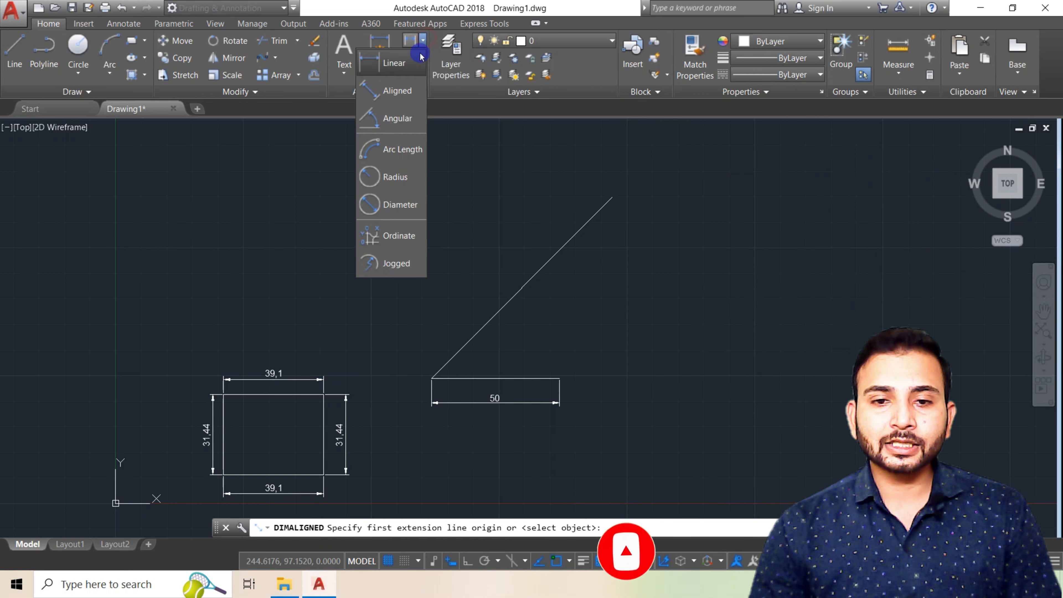
pyautogui.click(393, 75)
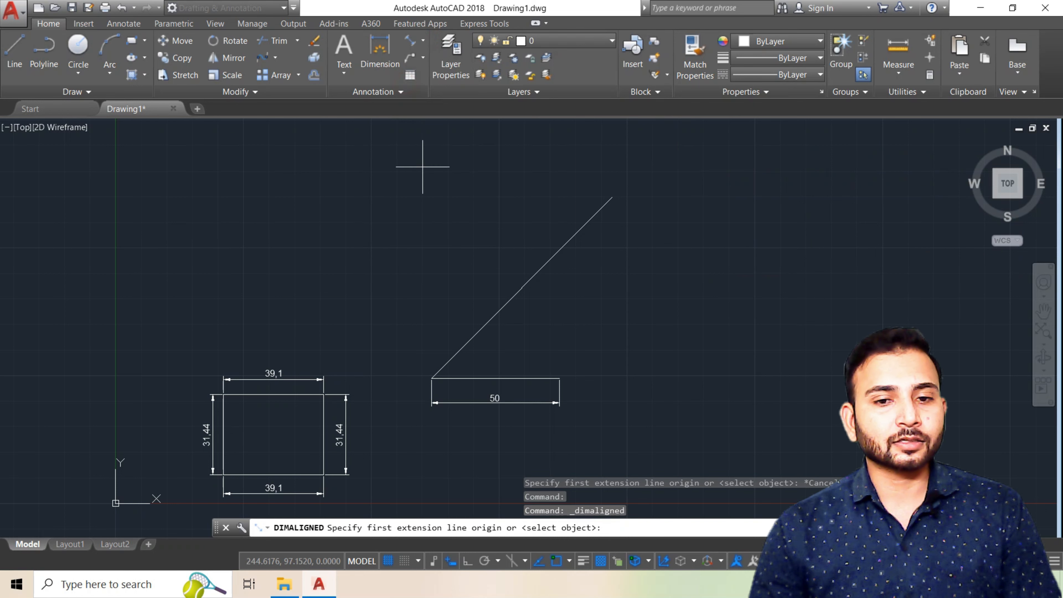
pyautogui.click(432, 378)
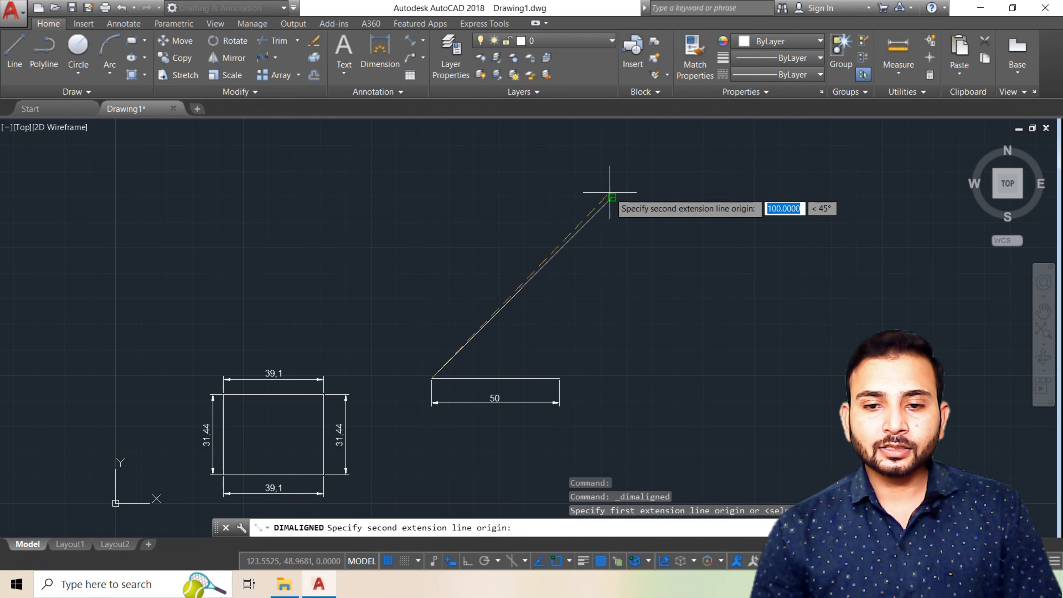
pyautogui.click(612, 196)
pyautogui.click(554, 217)
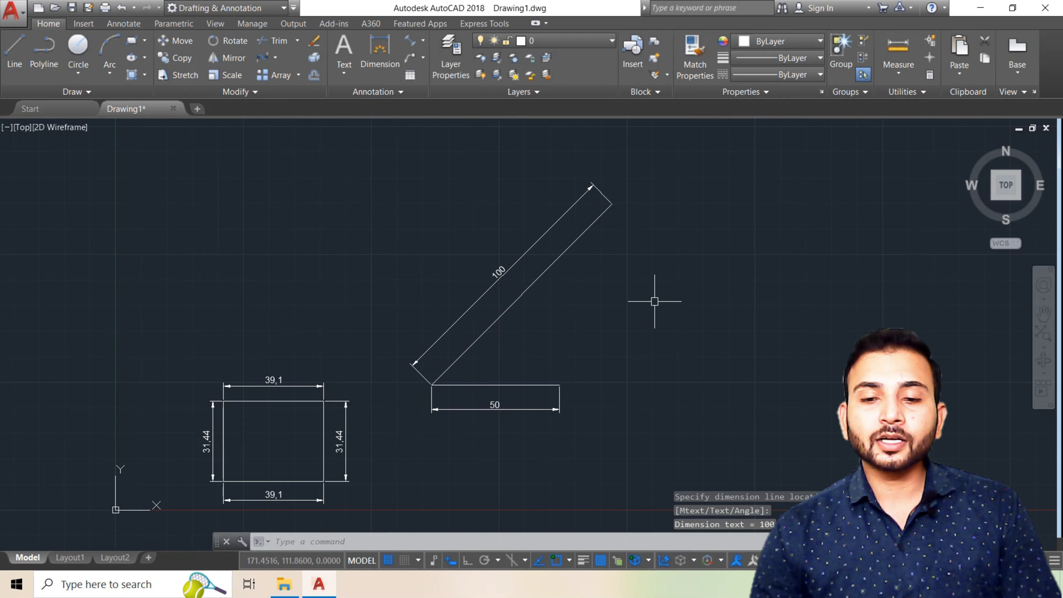
# Draw a separate horizontal line 100 units long to the right of the dimensioned lines, with ortho mode on
pyautogui.moveTo(692, 353); pyautogui.dragTo(599, 303, button='middle')
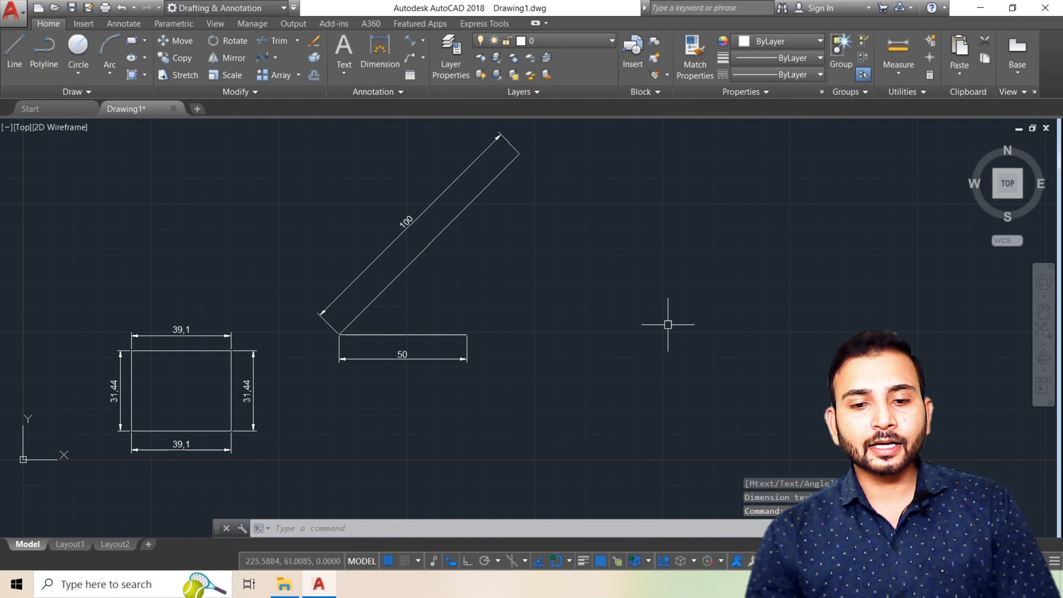
pyautogui.press('Return')
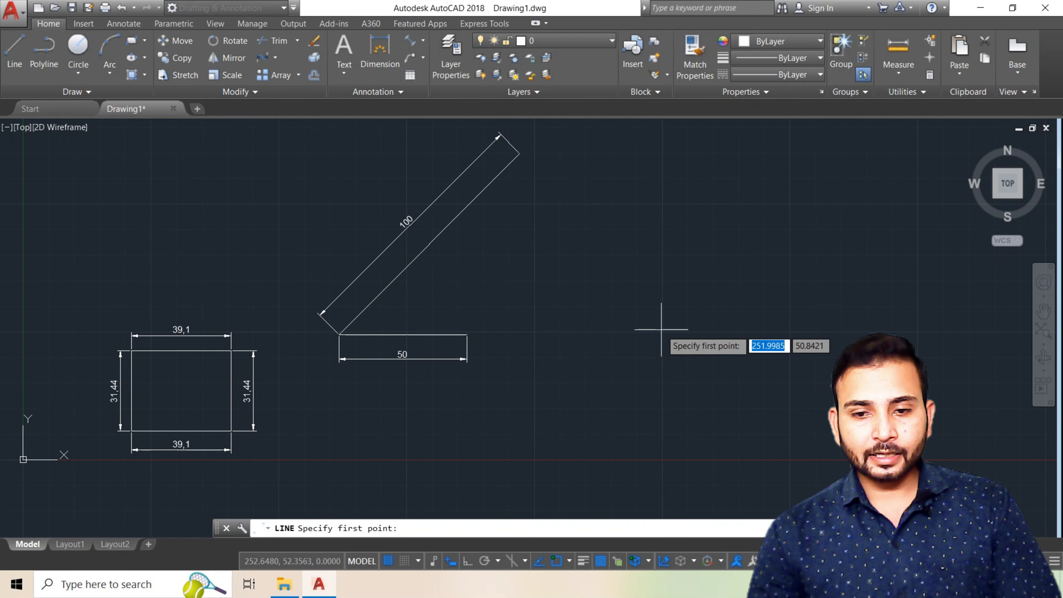
pyautogui.click(574, 320)
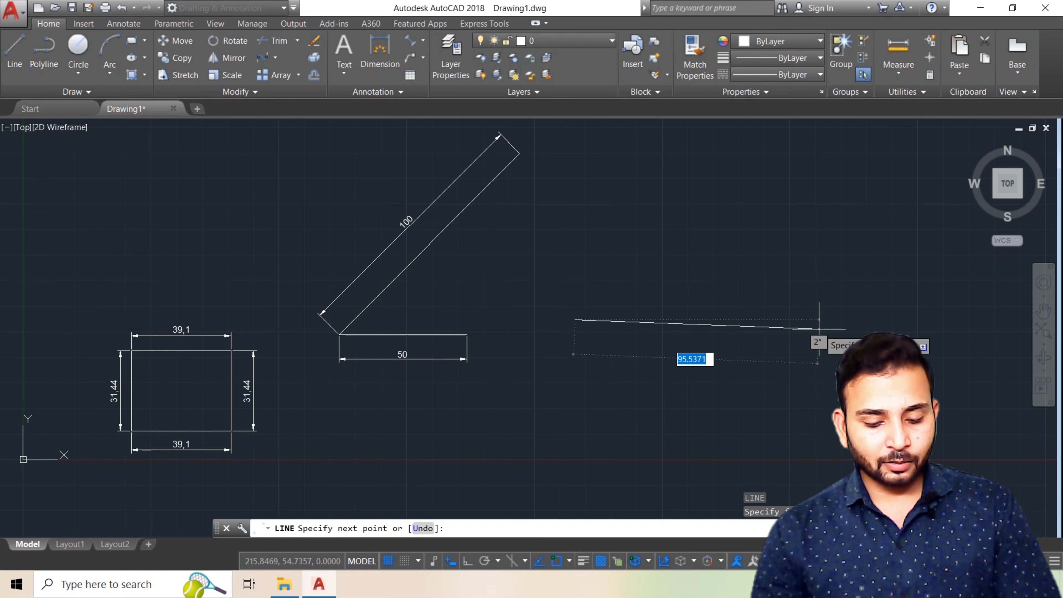
pyautogui.press('F8')
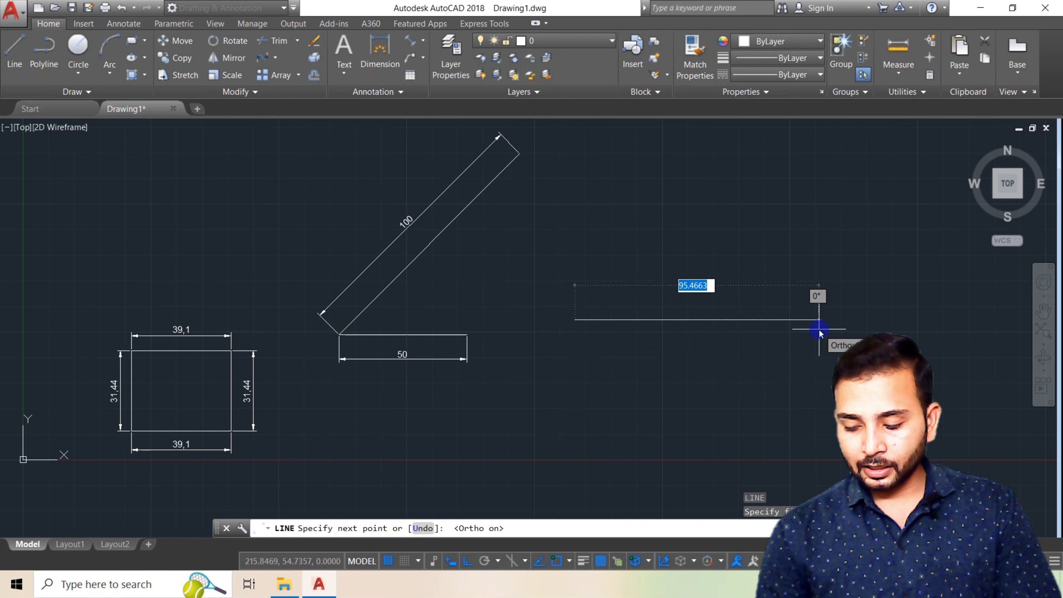
pyautogui.press('Return')
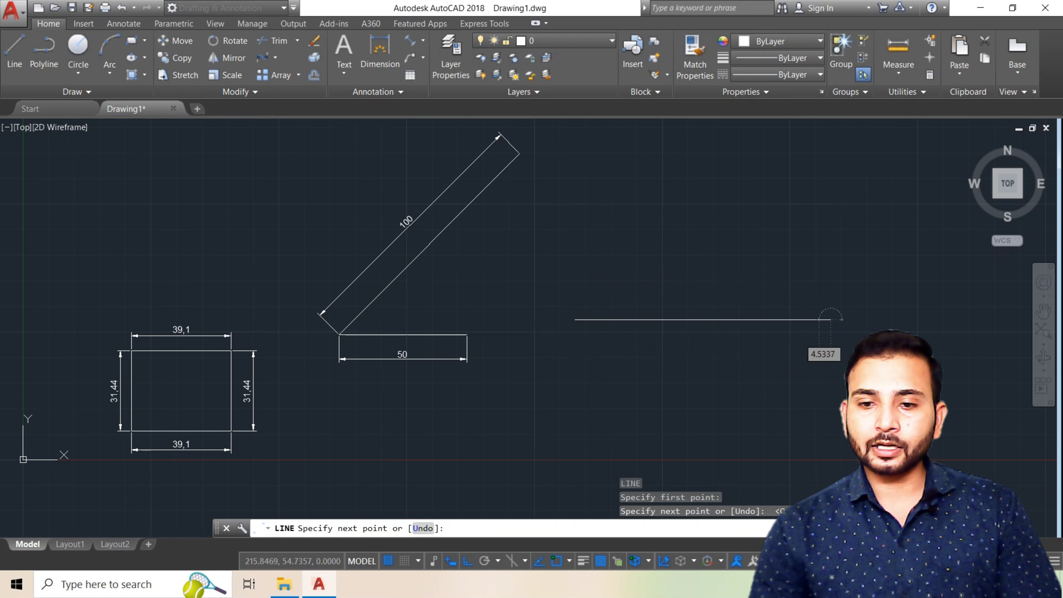
pyautogui.press('Escape')
# Draw a 100-unit line at 45° from the left endpoint of the new horizontal line, with ortho mode off
pyautogui.moveTo(686, 387); pyautogui.dragTo(618, 429, button='middle')
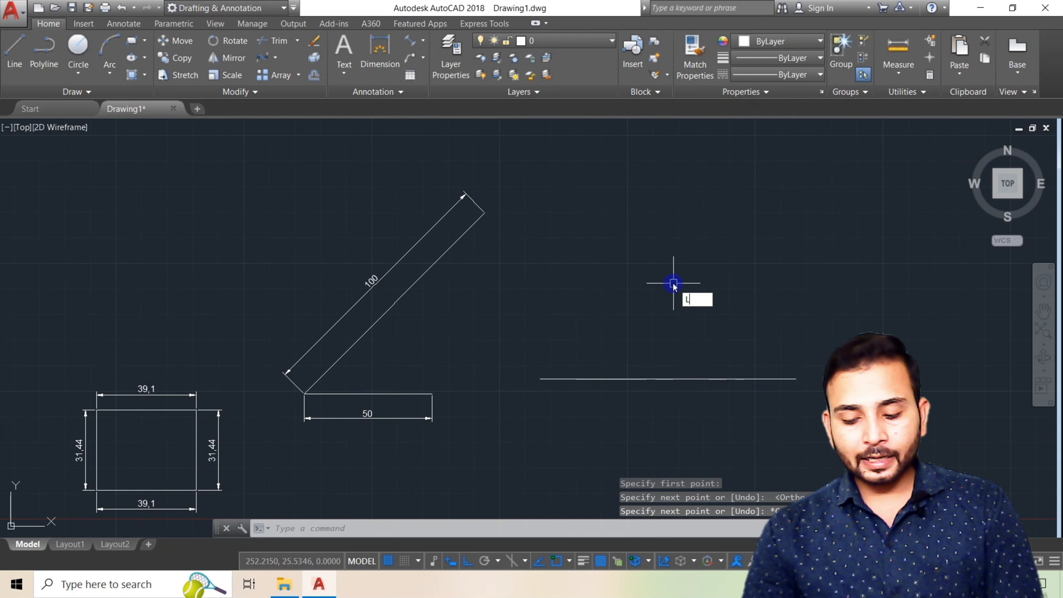
pyautogui.write('L')
pyautogui.press('Return')
pyautogui.click(540, 379)
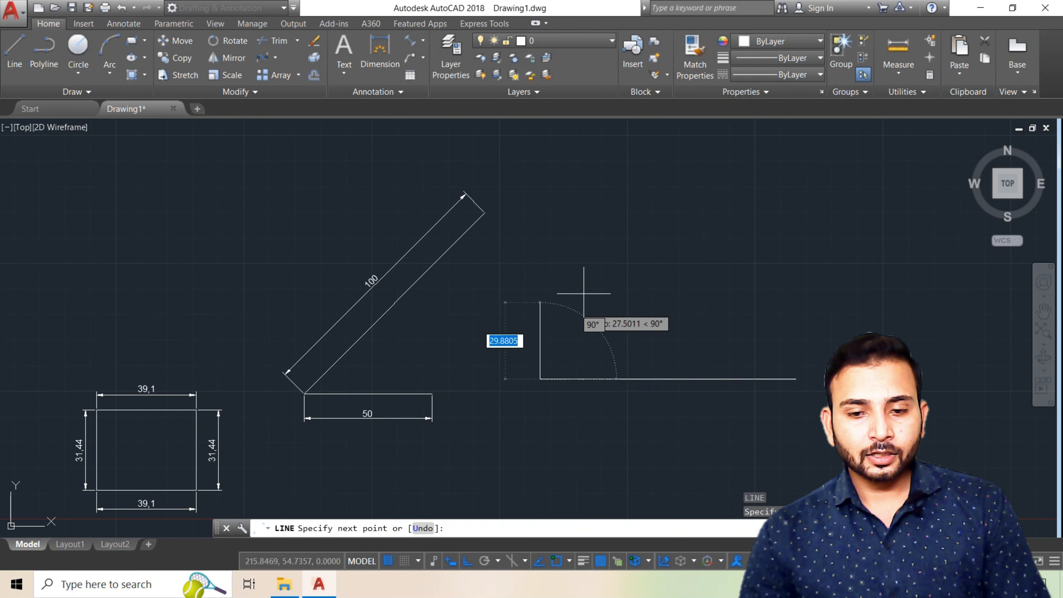
pyautogui.press('F8')
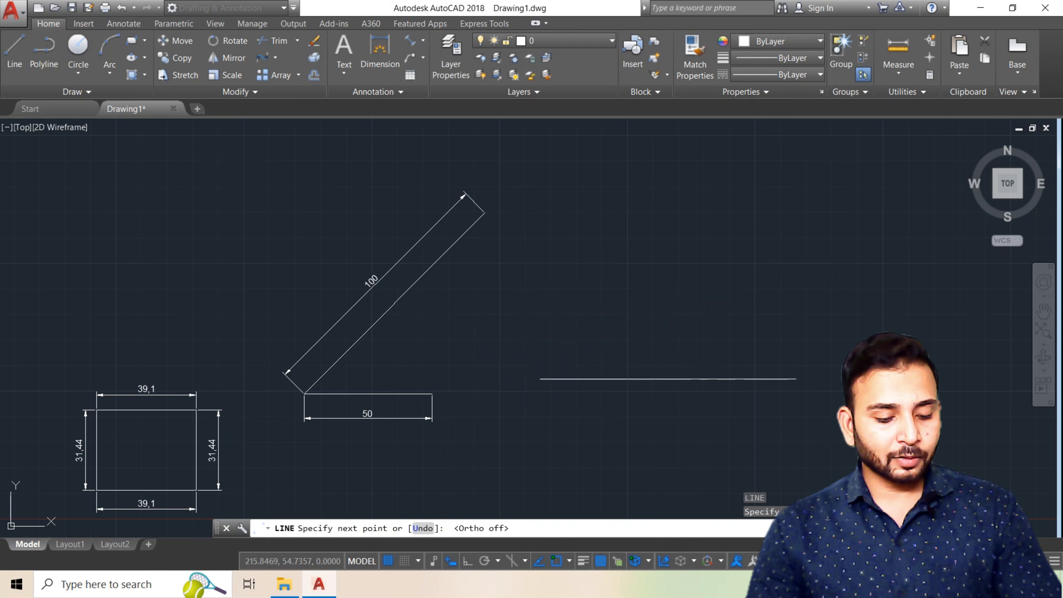
pyautogui.click(626, 275)
pyautogui.write('45')
pyautogui.press('Return')
pyautogui.press('Escape')
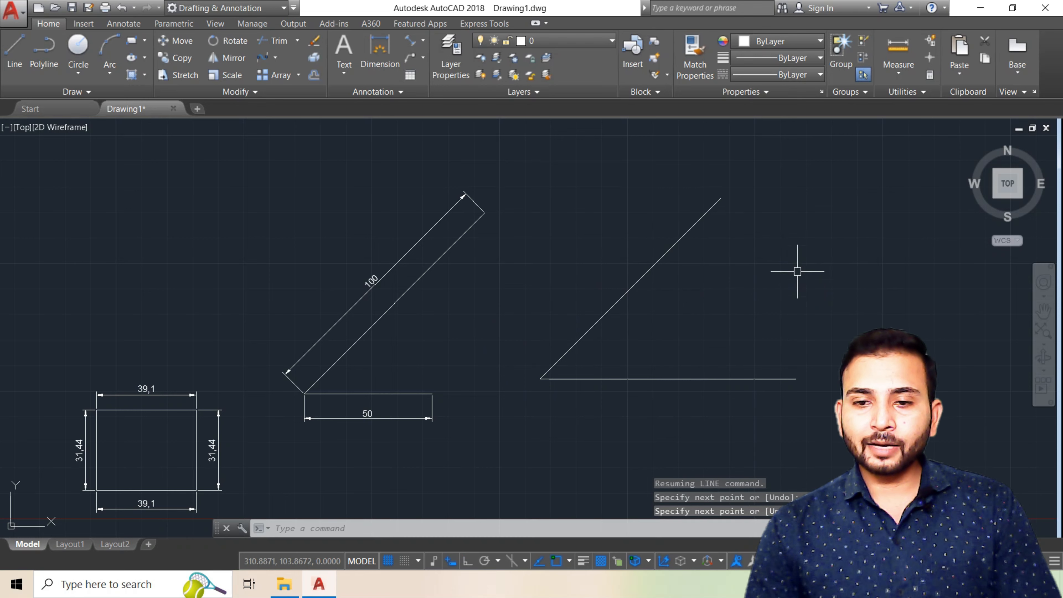
# Add a linear dimension (DIMLINEAR) between the endpoints of the new angle's horizontal line, placing it below the line
pyautogui.moveTo(779, 310); pyautogui.dragTo(641, 335, button='middle')
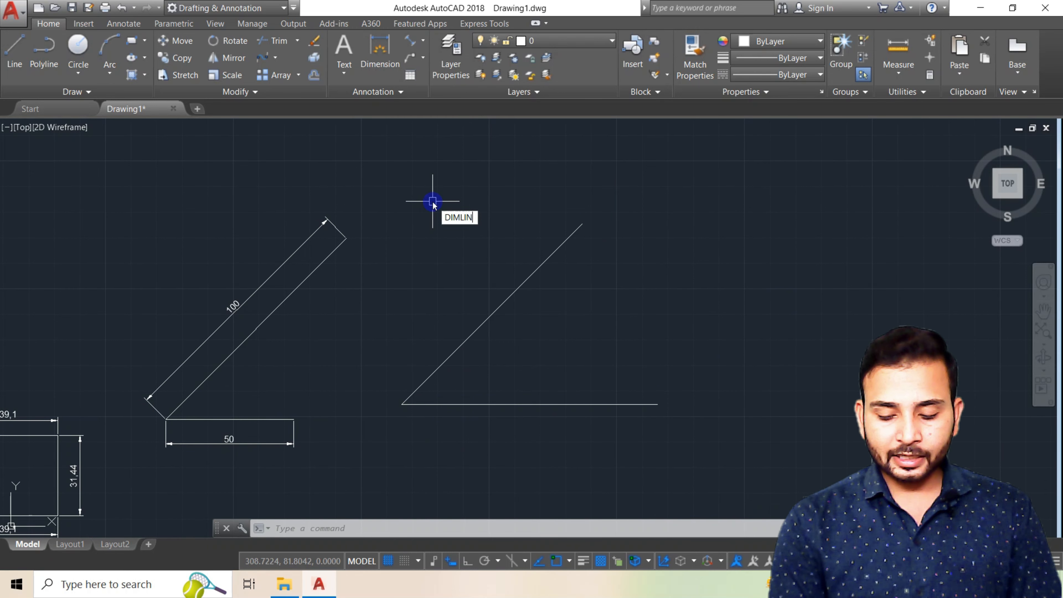
pyautogui.press('Return')
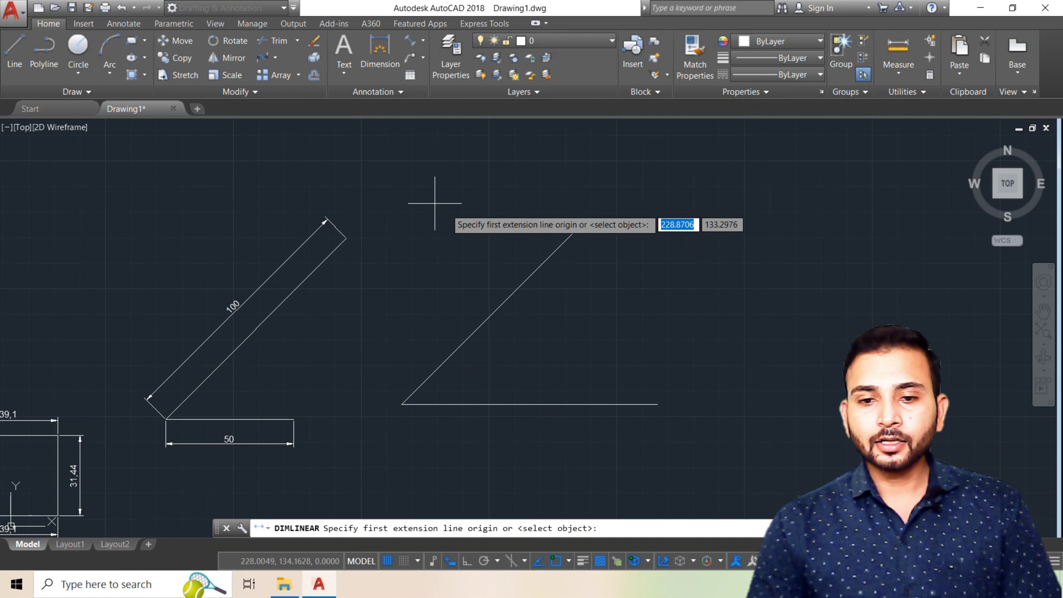
pyautogui.click(403, 404)
pyautogui.click(658, 404)
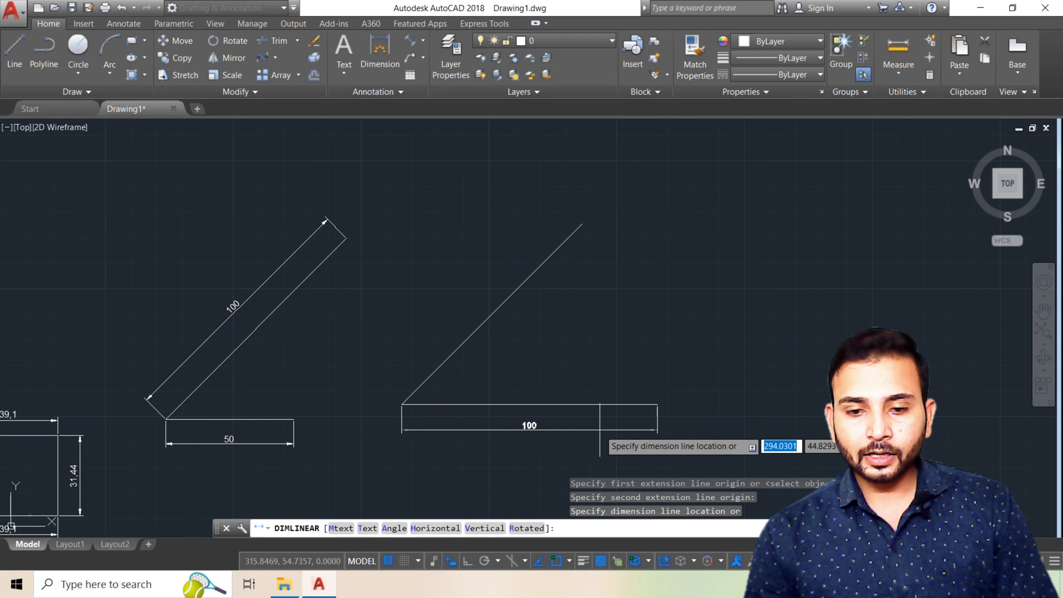
pyautogui.click(600, 429)
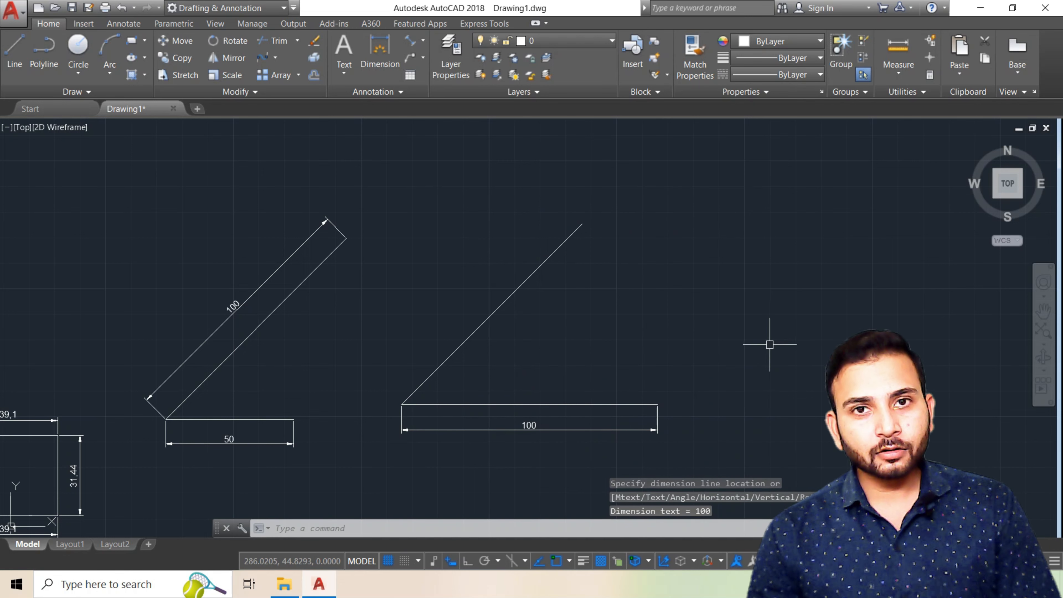
pyautogui.press('Escape')
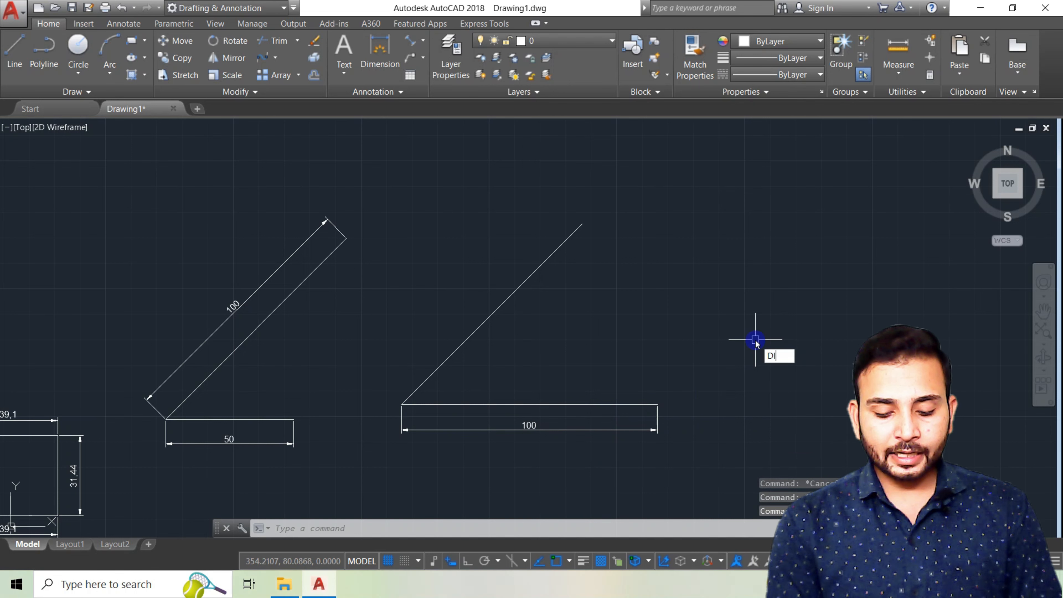
# Add an aligned dimension (DIMALIGNED) between the endpoints of the right-hand angle's inclined line, placing it on the line's upper-left side
pyautogui.press('Return')
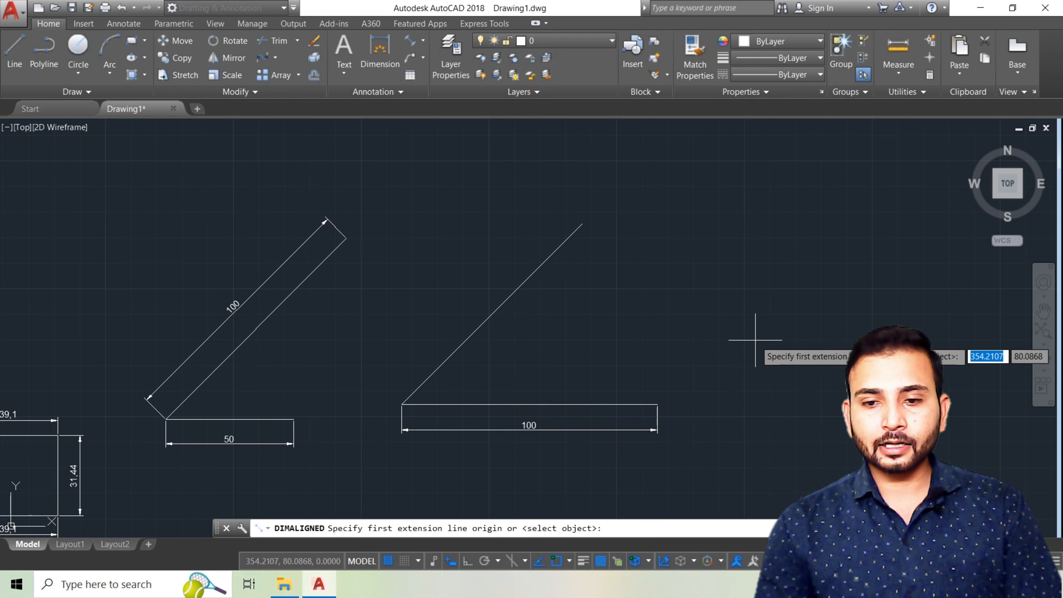
pyautogui.click(402, 404)
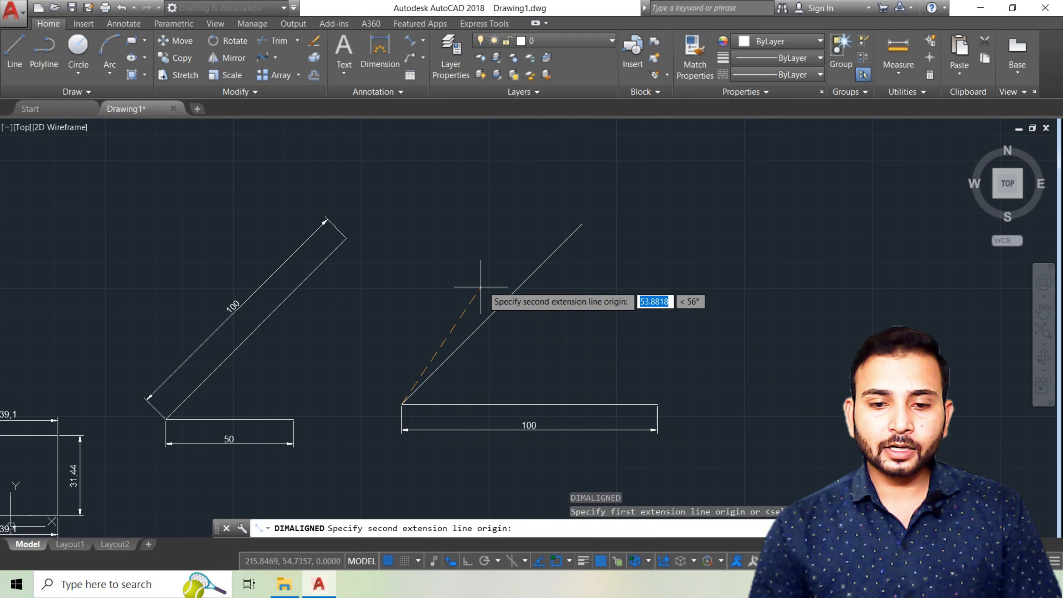
pyautogui.click(582, 225)
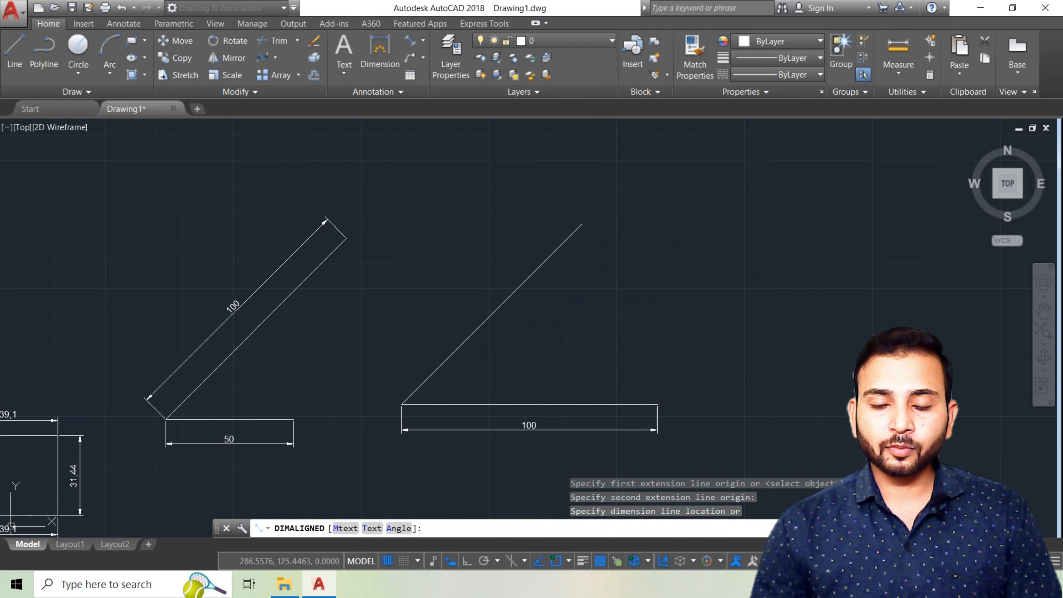
pyautogui.click(544, 224)
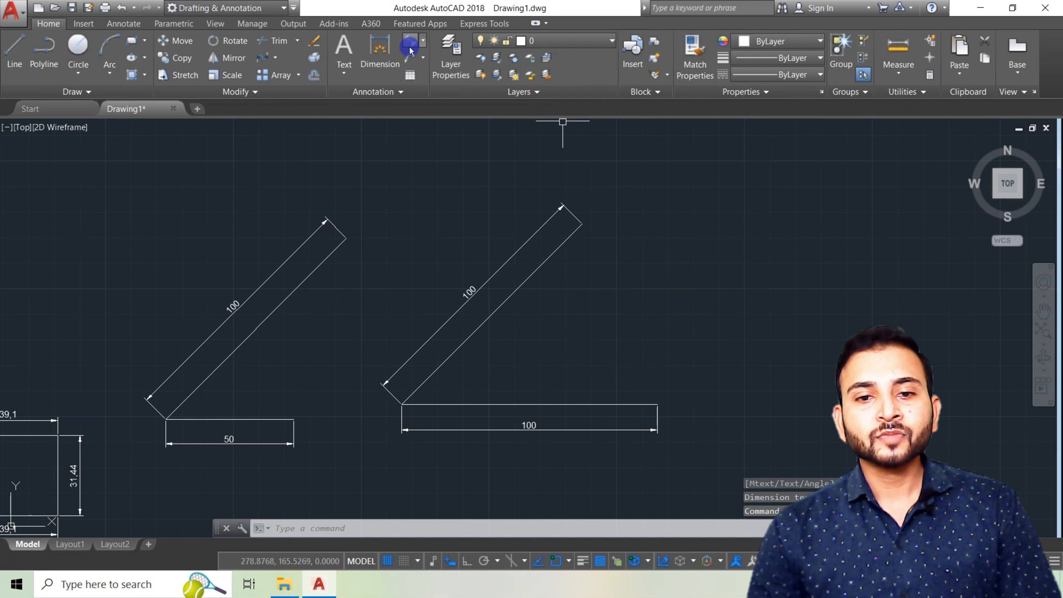
pyautogui.click(423, 41)
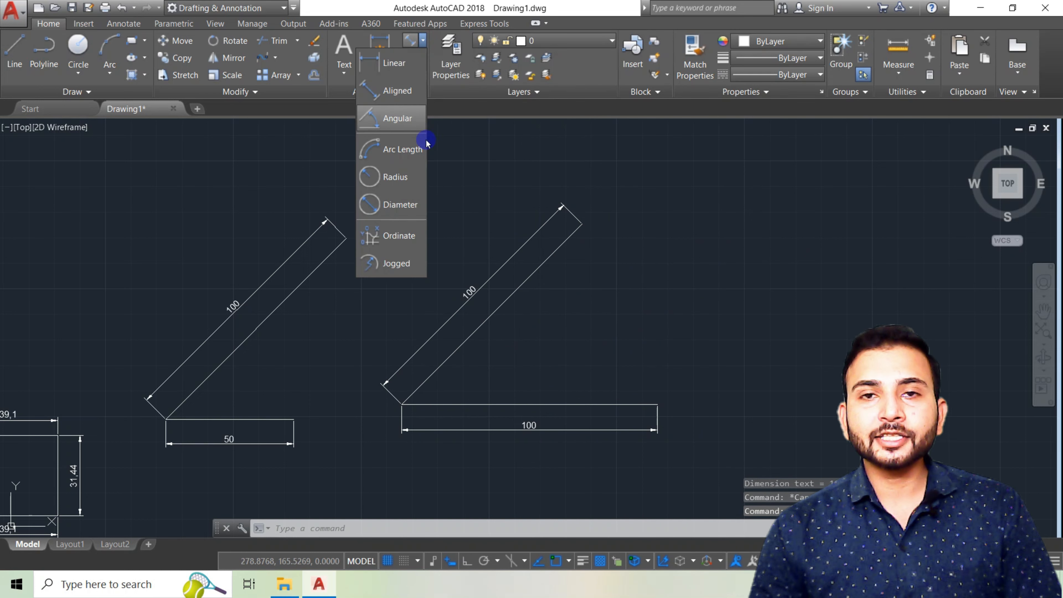
pyautogui.click(485, 369)
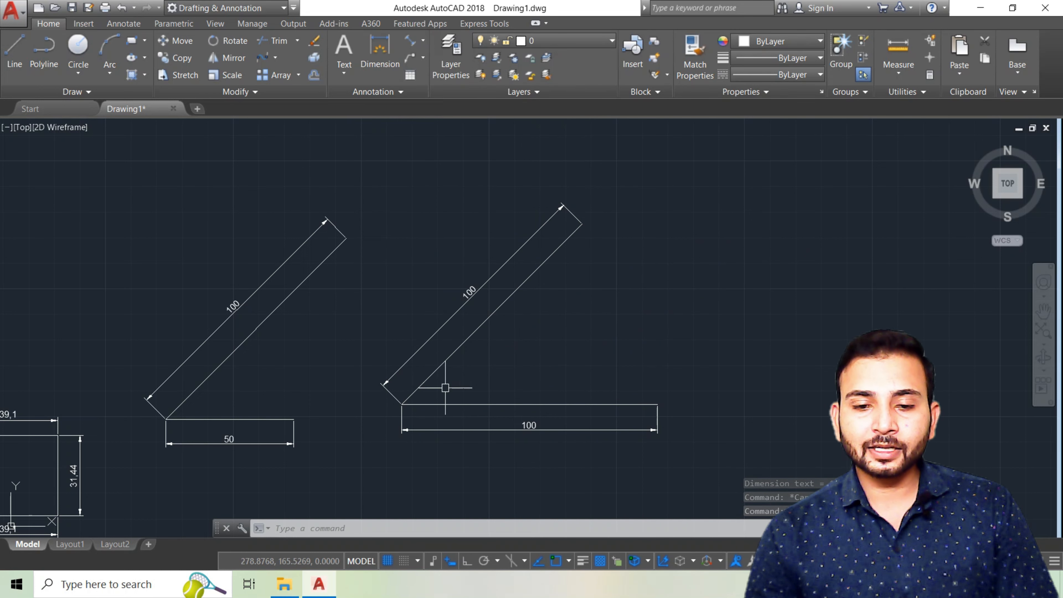
pyautogui.click(670, 312)
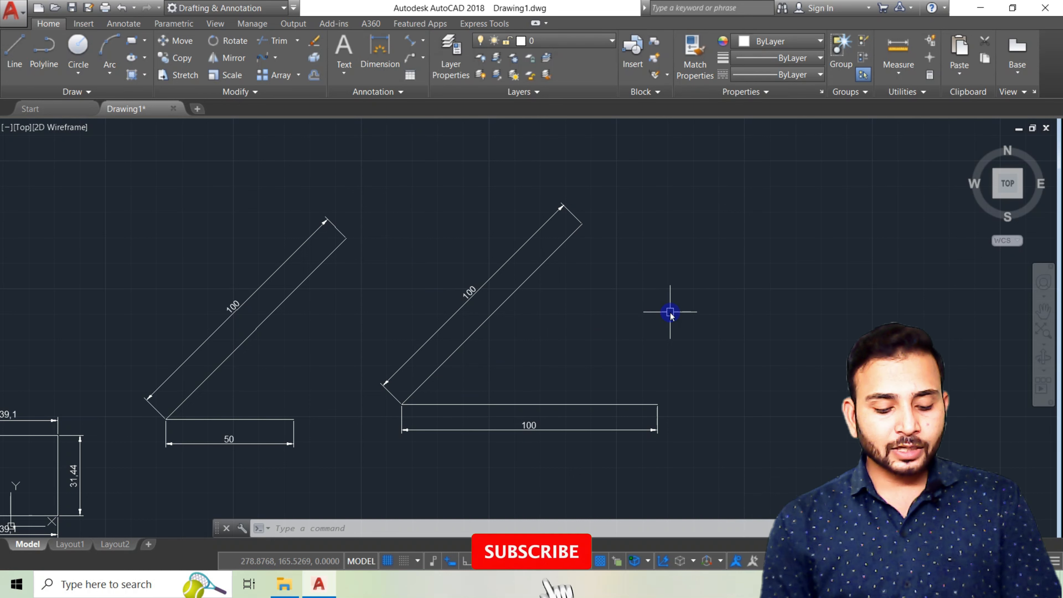
# Add an angular dimension (DIMANGULAR) between the inclined and horizontal lines of the right-hand angle, placing its arc inside the angle
pyautogui.write('DIMANG')
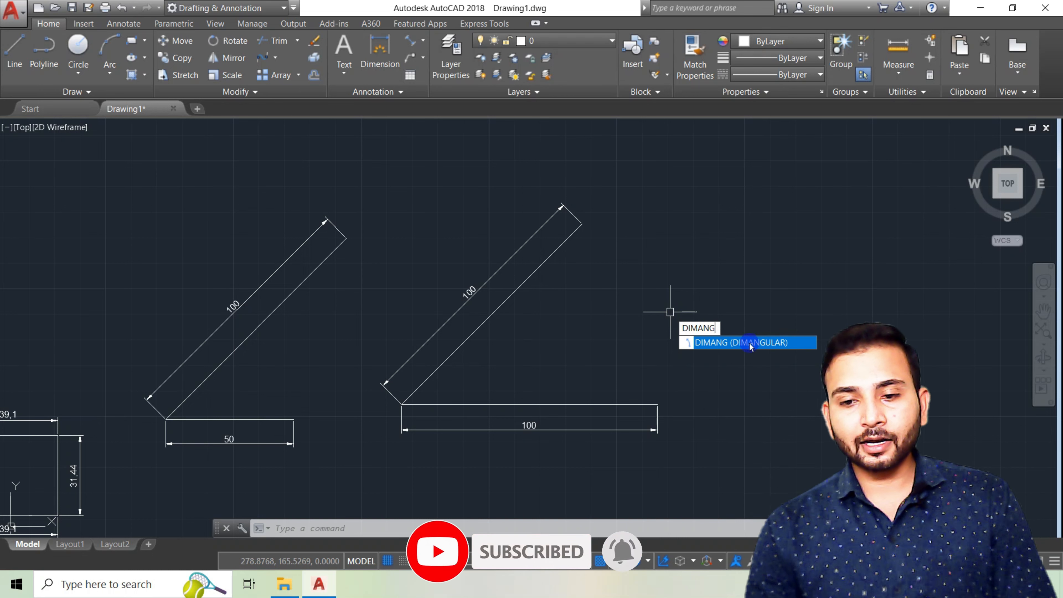
pyautogui.click(764, 343)
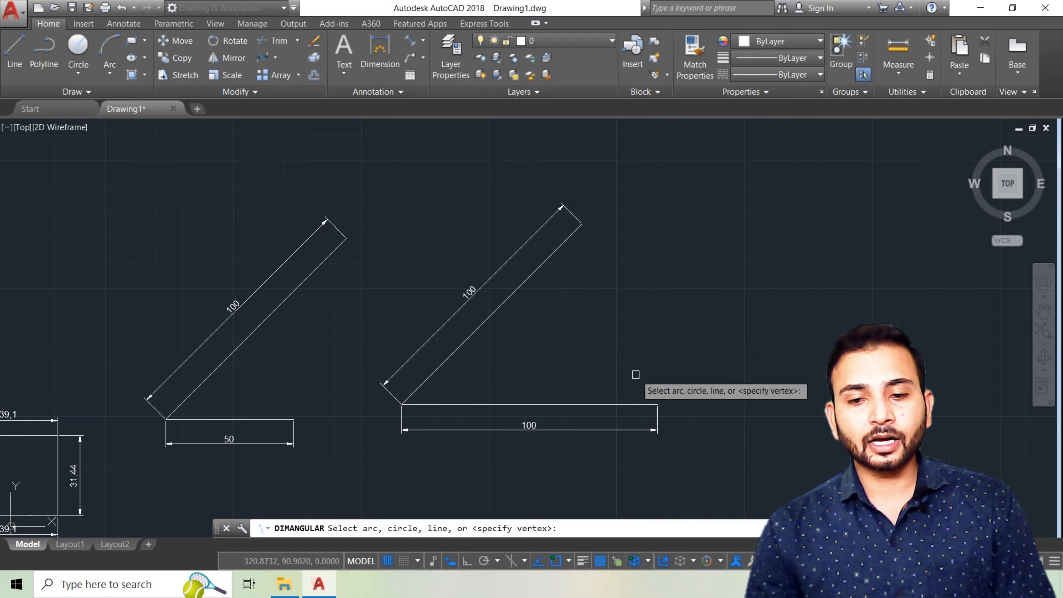
pyautogui.click(446, 363)
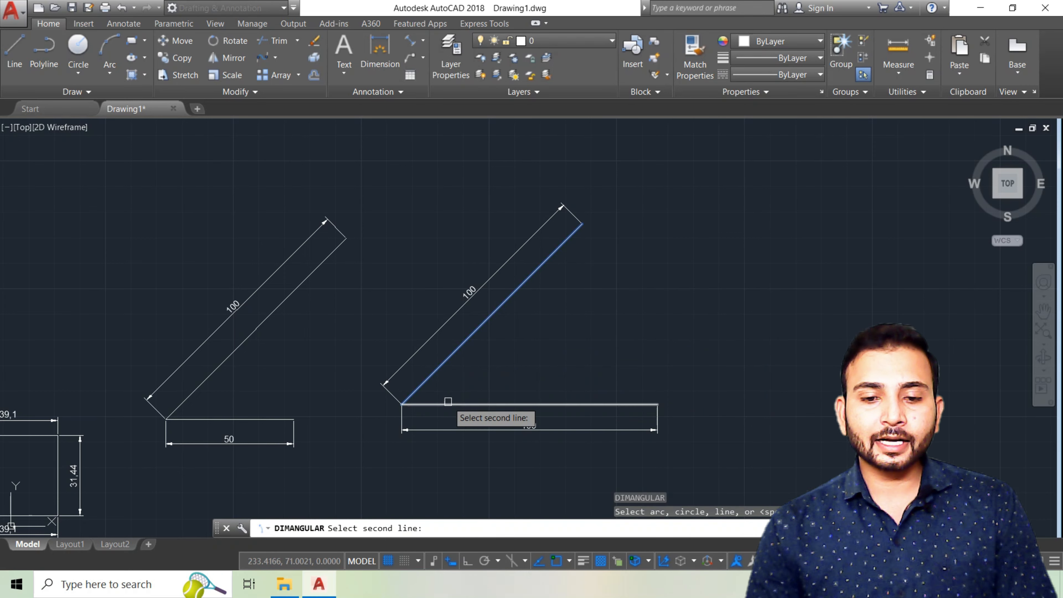
pyautogui.click(447, 404)
pyautogui.click(453, 384)
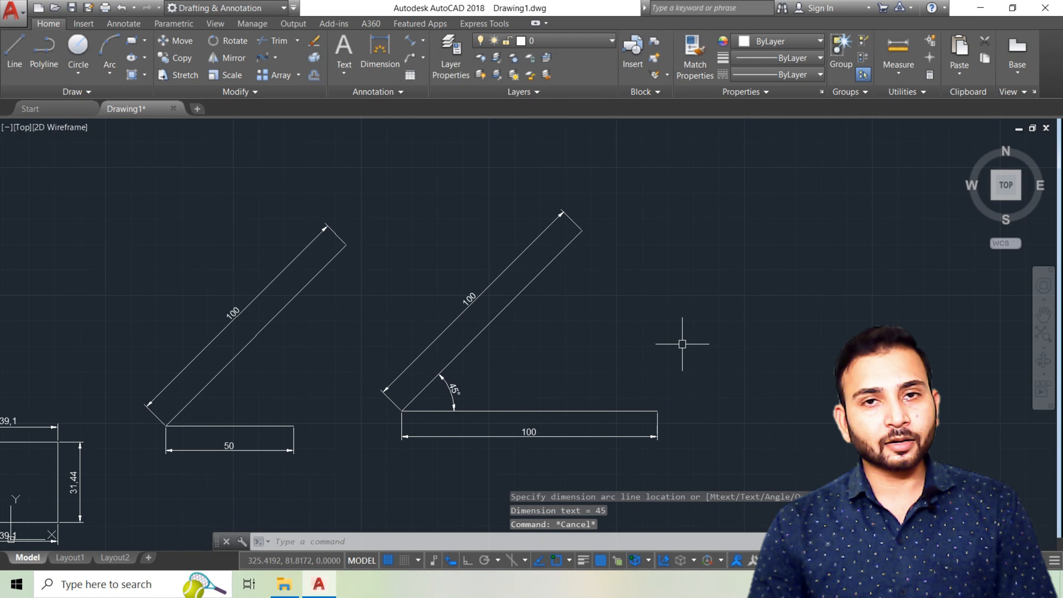
# Add an angular dimension (DIMANGULAR) between the inclined line and the 50-unit horizontal line of the left-hand angle, placing its arc inside the angle
pyautogui.scroll(-2, 754, 281)
pyautogui.moveTo(743, 294); pyautogui.dragTo(790, 254, button='middle')
pyautogui.press('Escape')
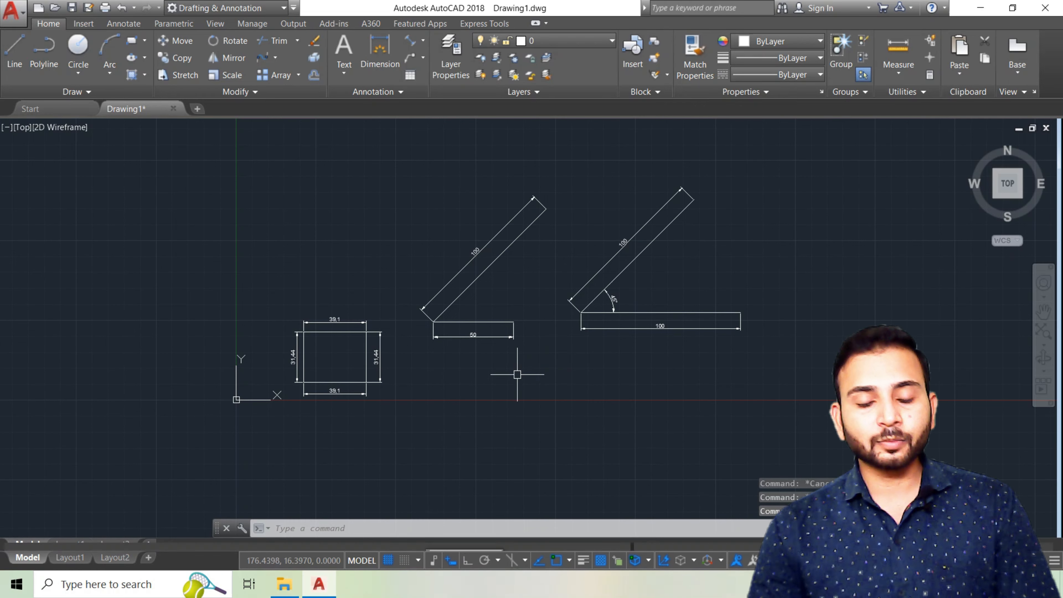
pyautogui.write('DIMA')
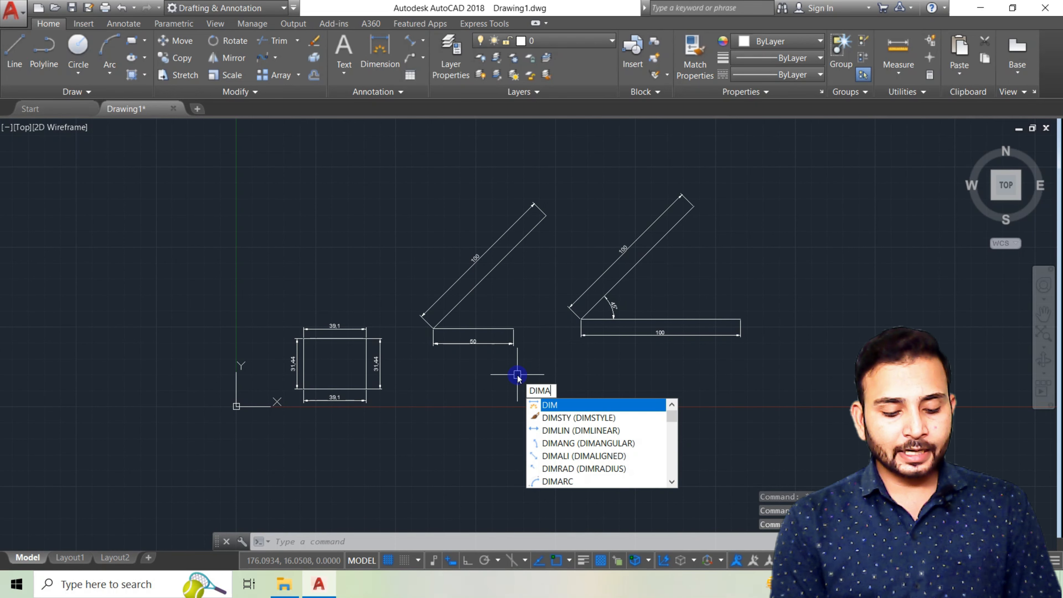
pyautogui.write('LNG')
pyautogui.press('Return')
pyautogui.click(471, 291)
pyautogui.click(450, 328)
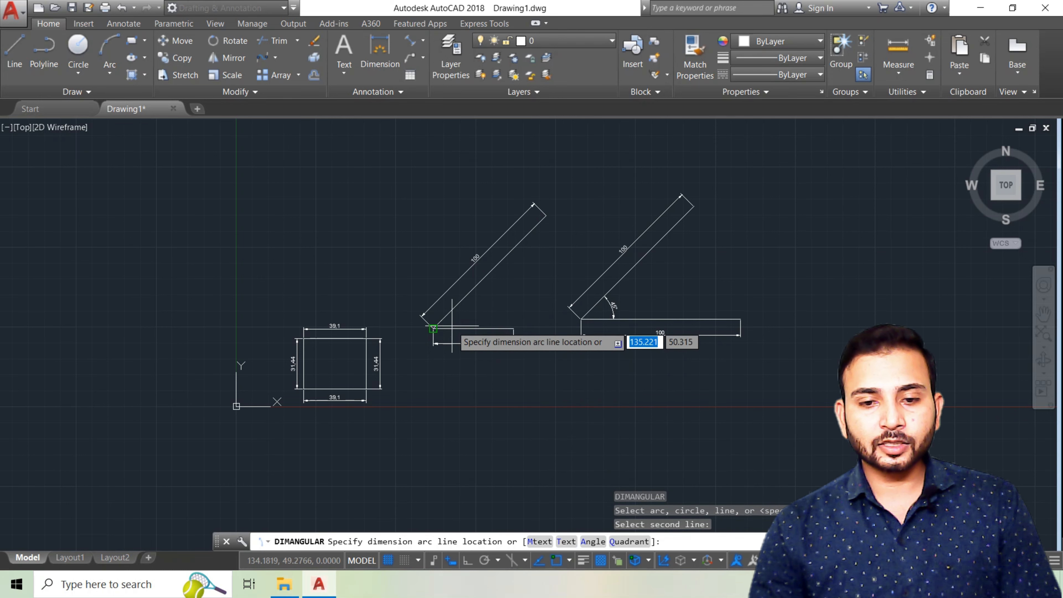
pyautogui.scroll(4, 452, 326)
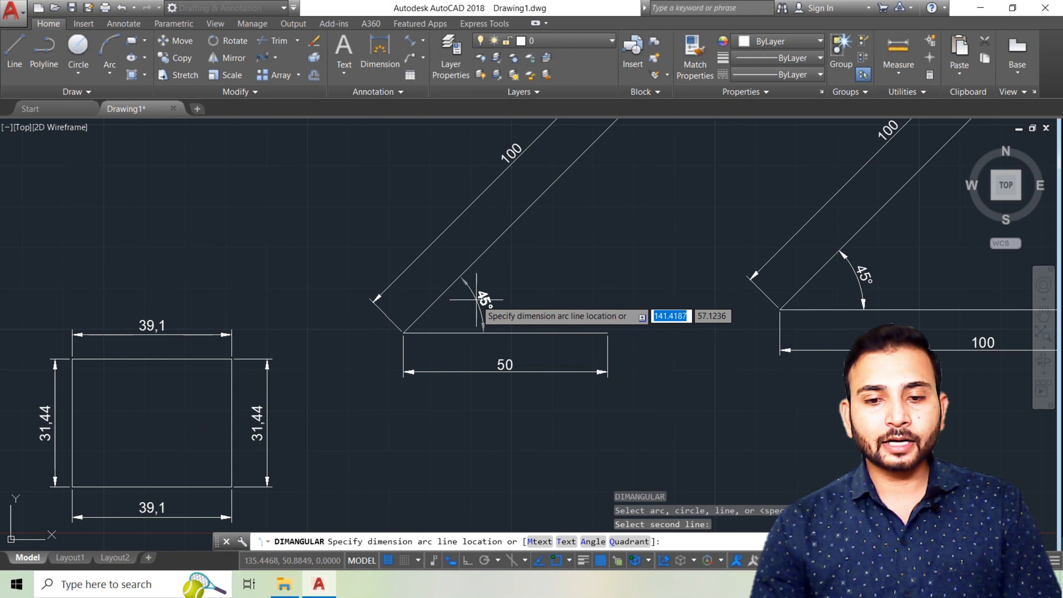
pyautogui.click(529, 345)
pyautogui.scroll(-4, 606, 401)
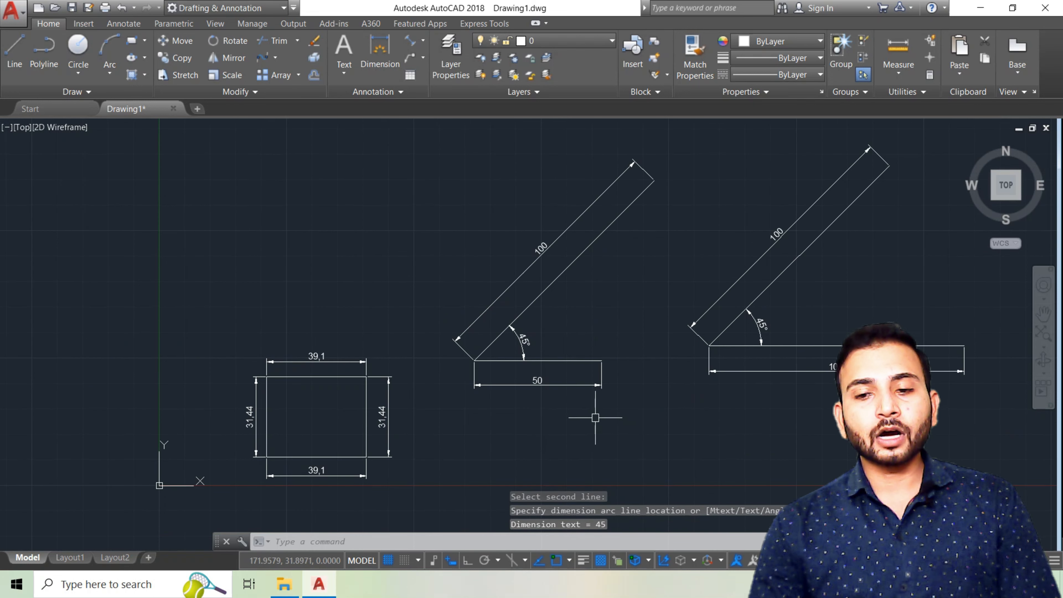
pyautogui.click(407, 41)
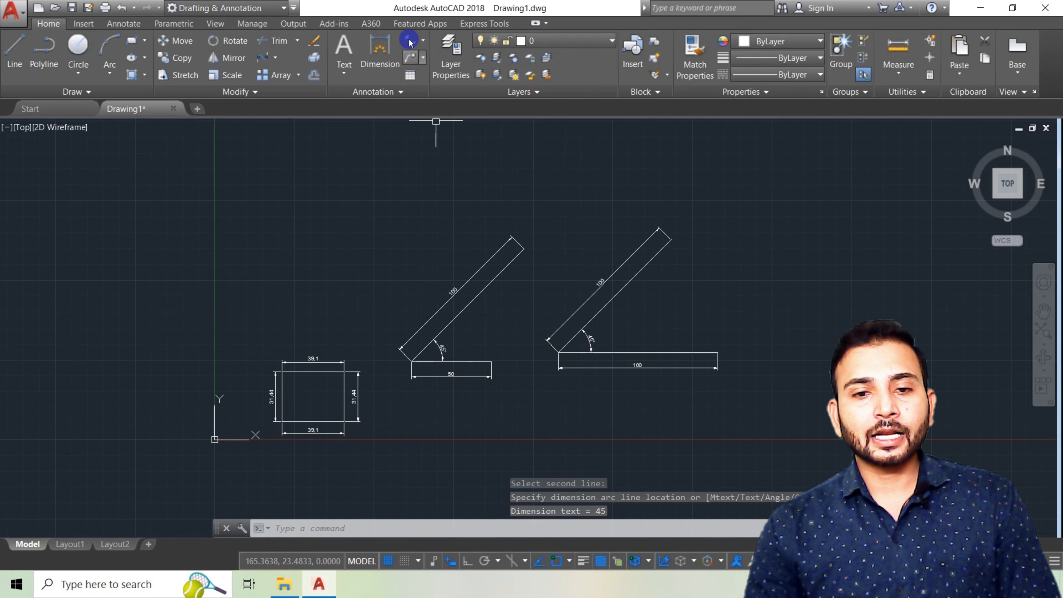
pyautogui.click(424, 42)
pyautogui.click(428, 252)
# Draw a Start, Center, End arc with a radius of about 150 units below the angles, curving down and right from its start point
pyautogui.scroll(-3, 513, 447)
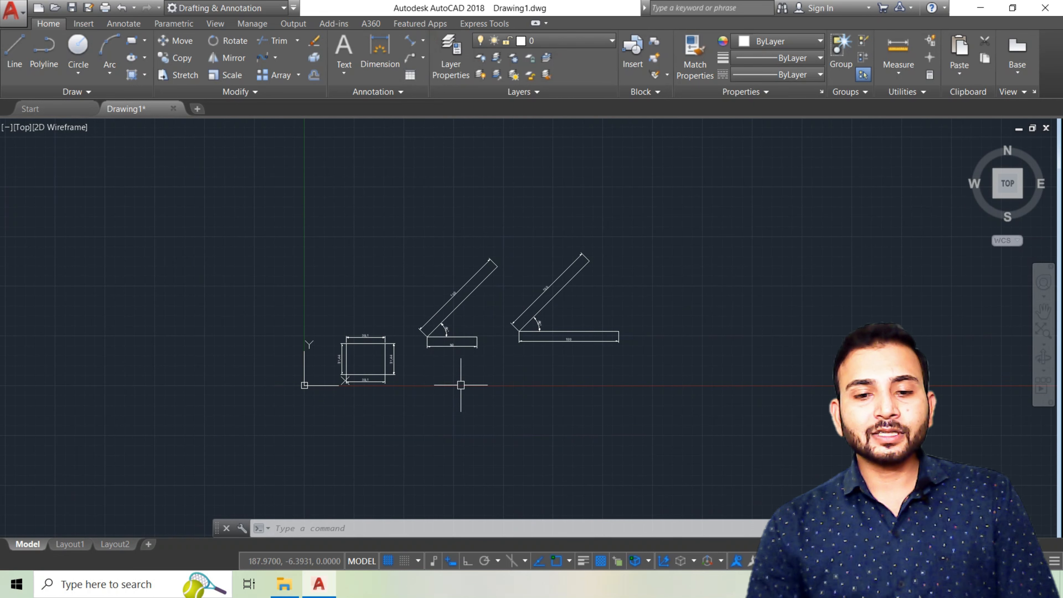
pyautogui.moveTo(481, 384); pyautogui.dragTo(477, 373, button='middle')
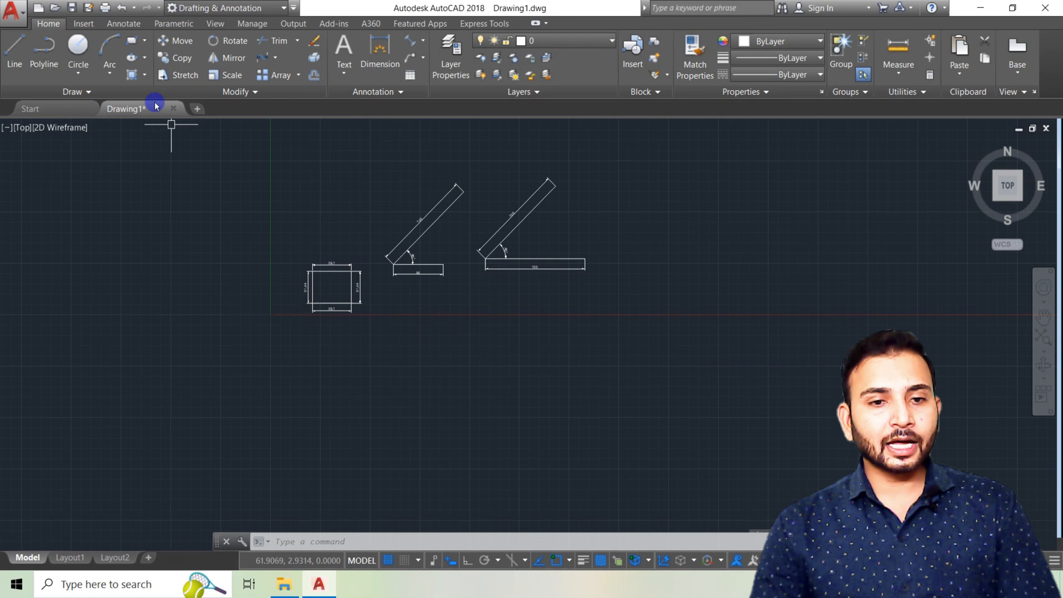
pyautogui.click(109, 74)
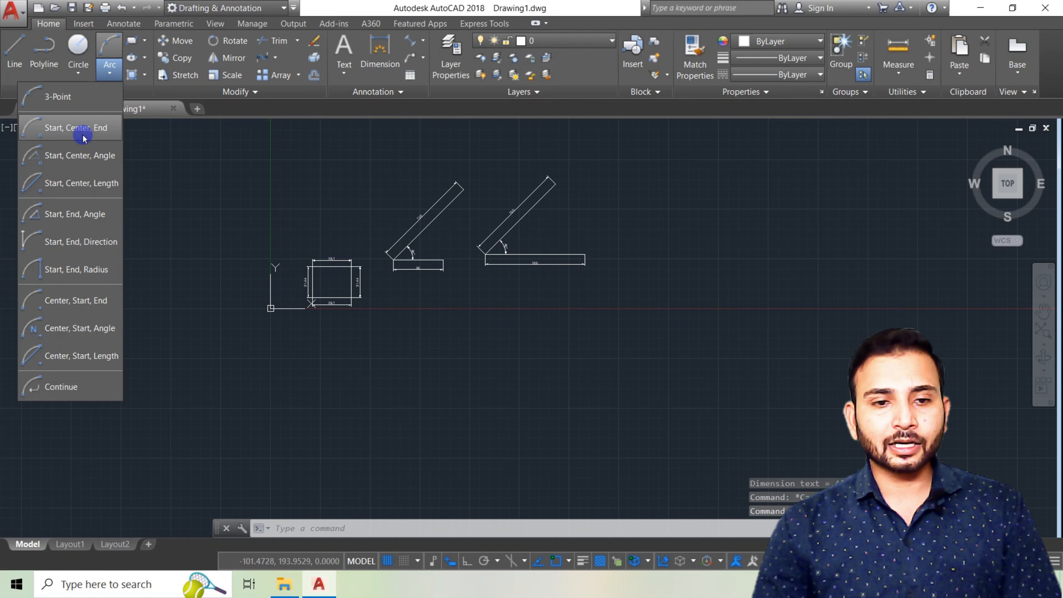
pyautogui.click(79, 128)
pyautogui.click(449, 378)
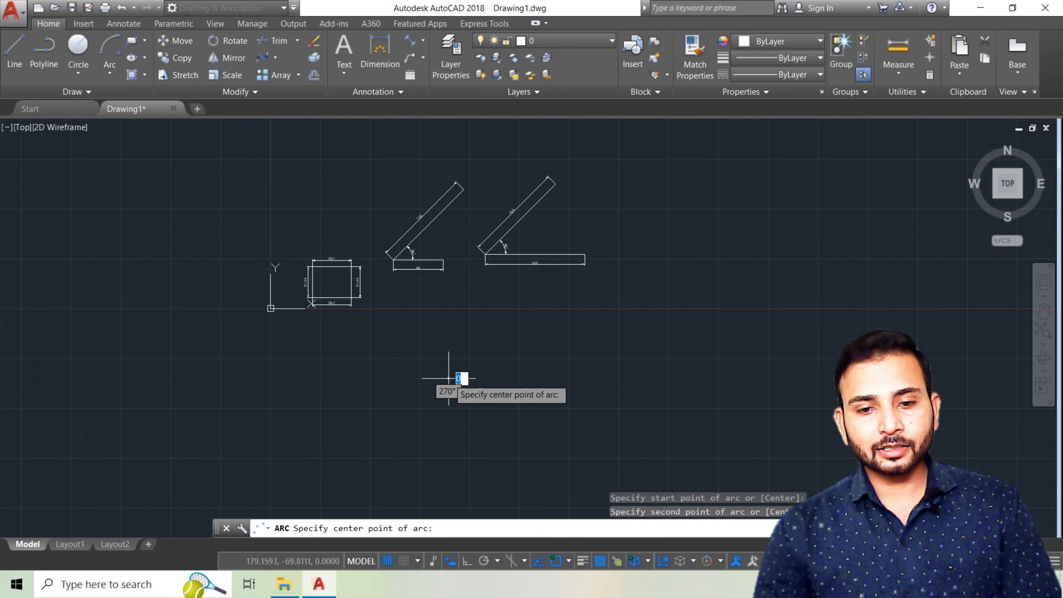
pyautogui.click(599, 379)
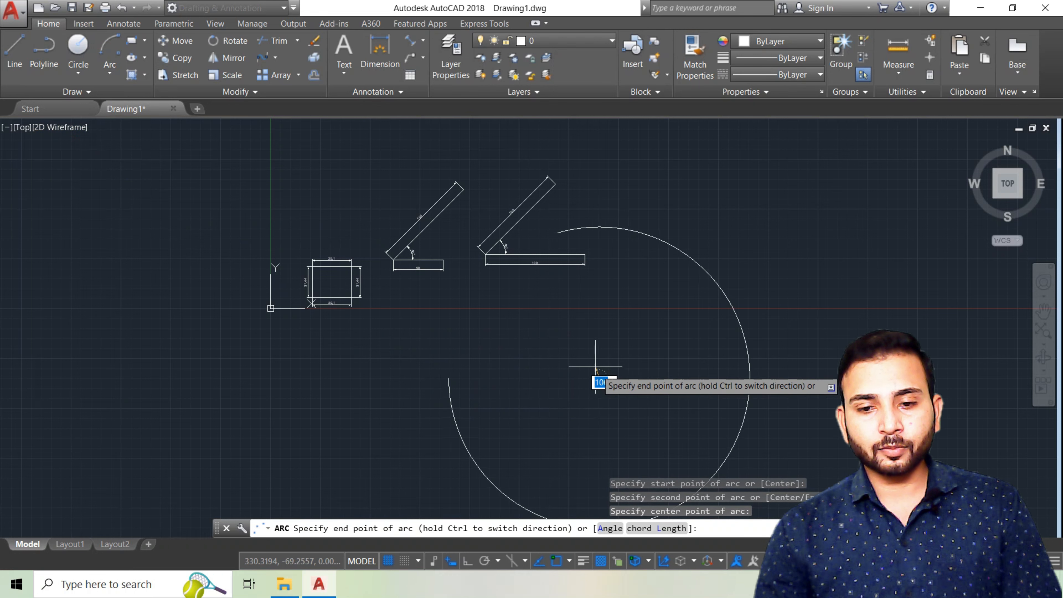
pyautogui.moveTo(701, 440)
pyautogui.mouseDown(button='middle')
pyautogui.moveTo(422, 454)
pyautogui.moveTo(560, 325)
pyautogui.moveTo(628, 336)
pyautogui.mouseUp(button='middle')
pyautogui.click(535, 341)
pyautogui.moveTo(432, 322); pyautogui.dragTo(456, 361, button='middle')
pyautogui.scroll(-2, 529, 309)
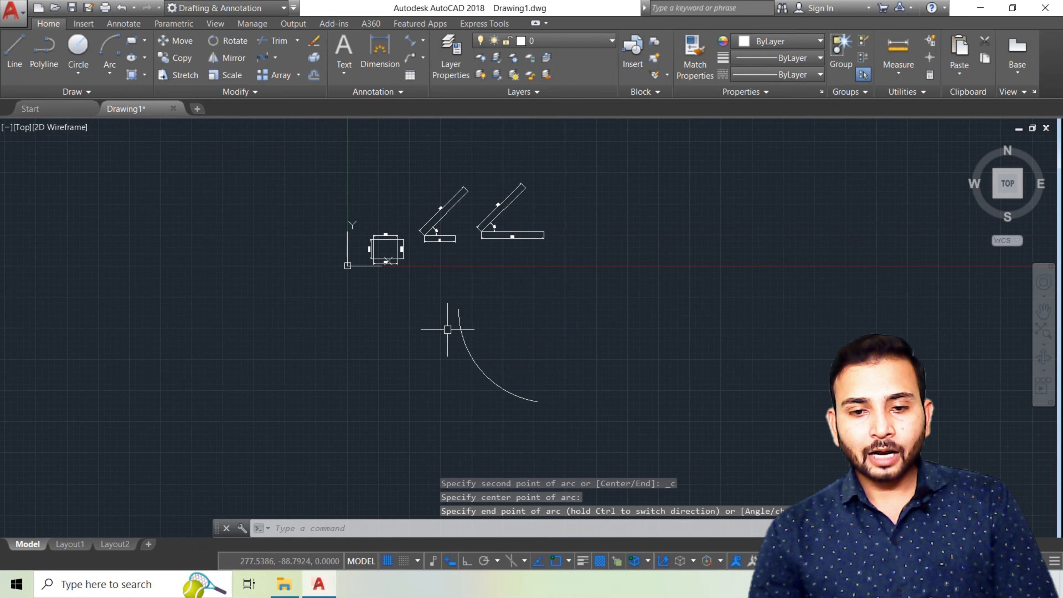
# Draw a Start, Center, Angle arc about 254.5 units long with ortho mode on, above and to the right of the first arc
pyautogui.click(78, 73)
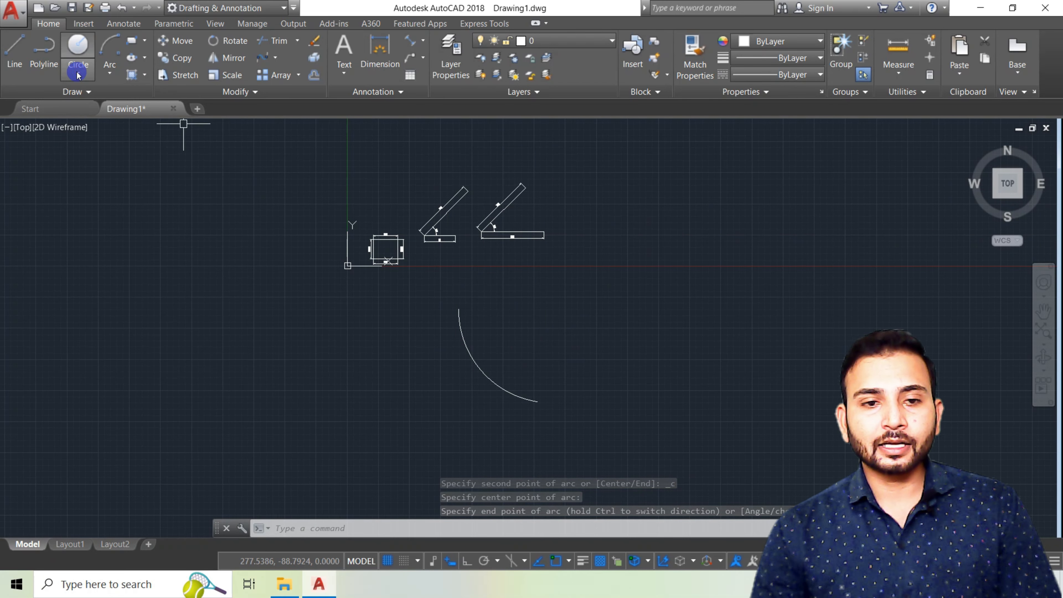
pyautogui.click(110, 73)
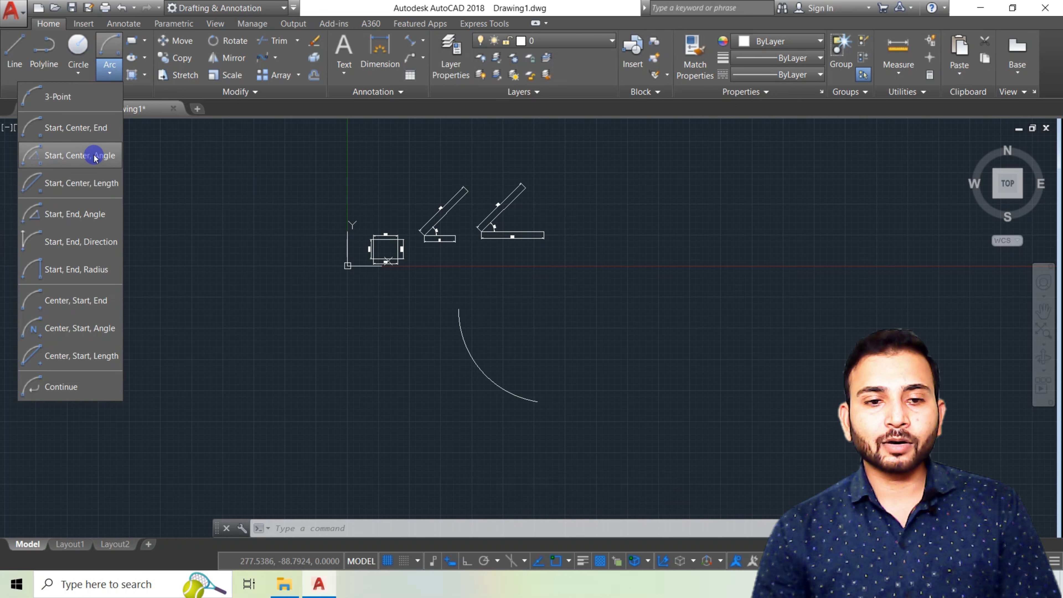
pyautogui.click(94, 157)
pyautogui.click(672, 314)
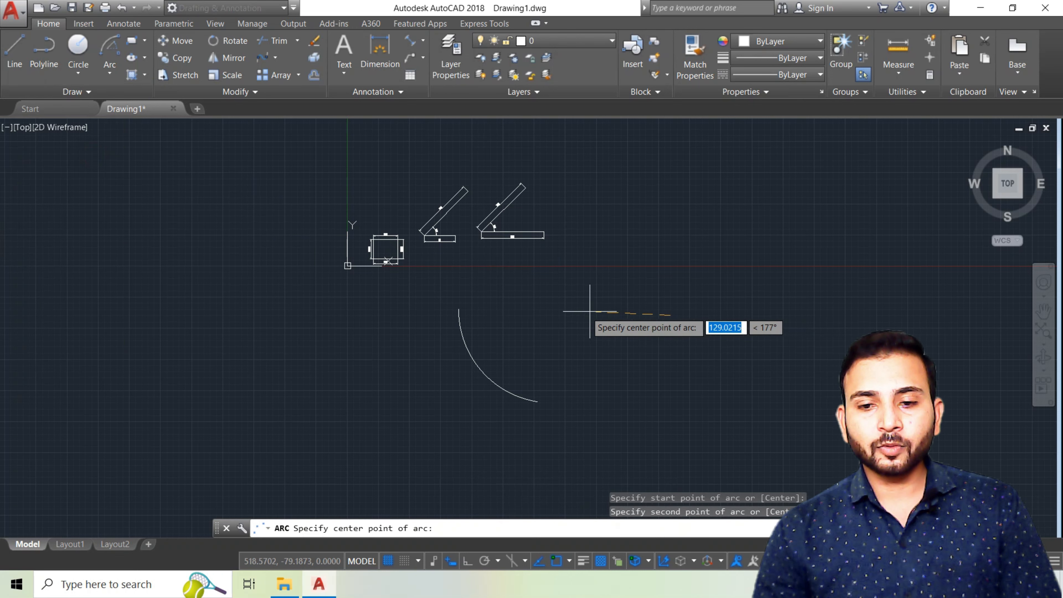
pyautogui.press('F8')
pyautogui.click(555, 313)
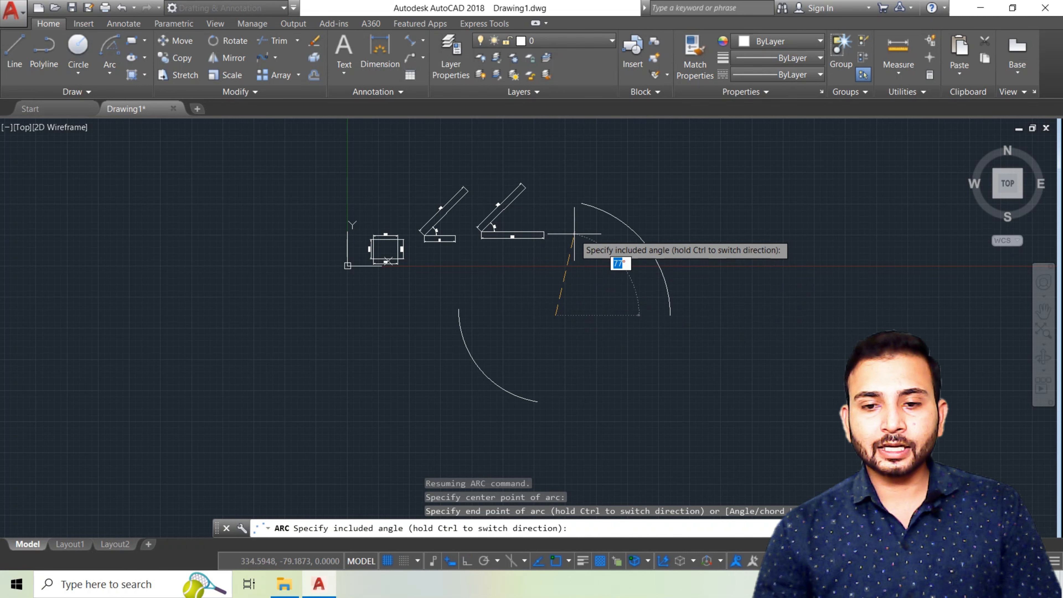
pyautogui.click(570, 218)
pyautogui.press('Escape')
pyautogui.press('Escape')
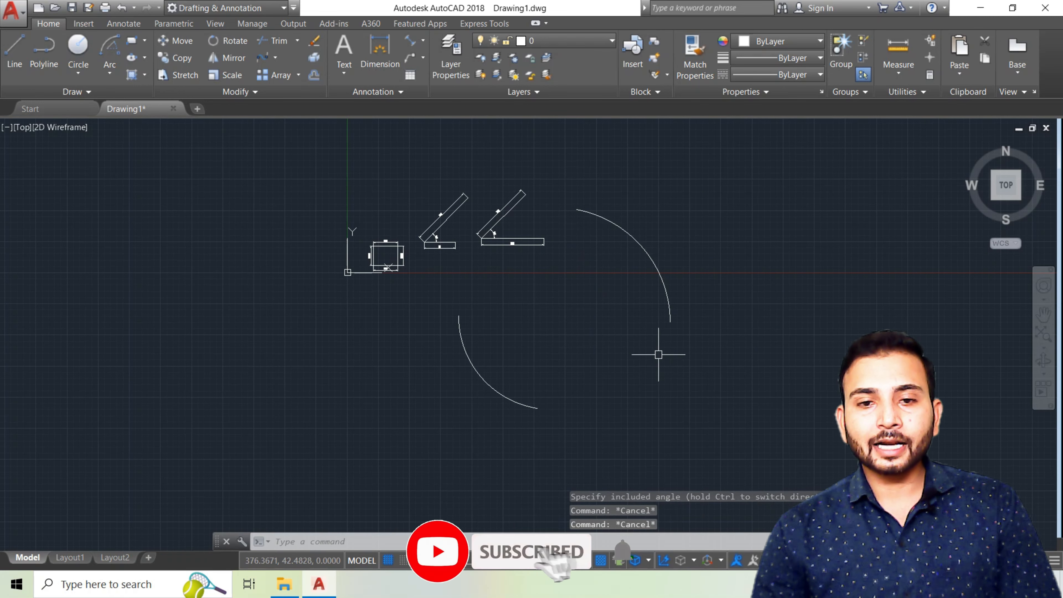
pyautogui.click(422, 44)
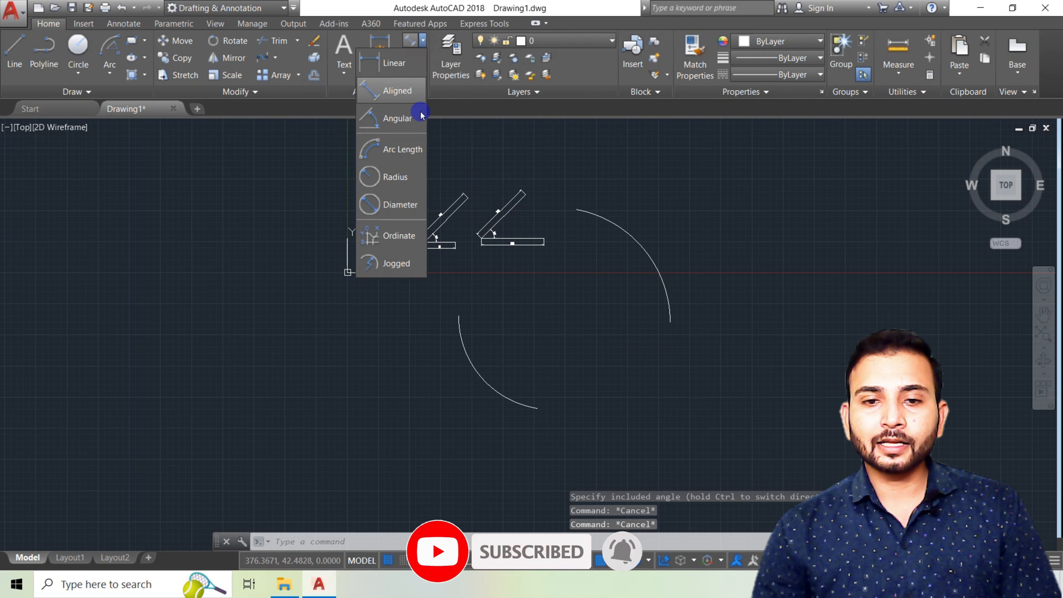
pyautogui.press('Escape')
pyautogui.press('Escape')
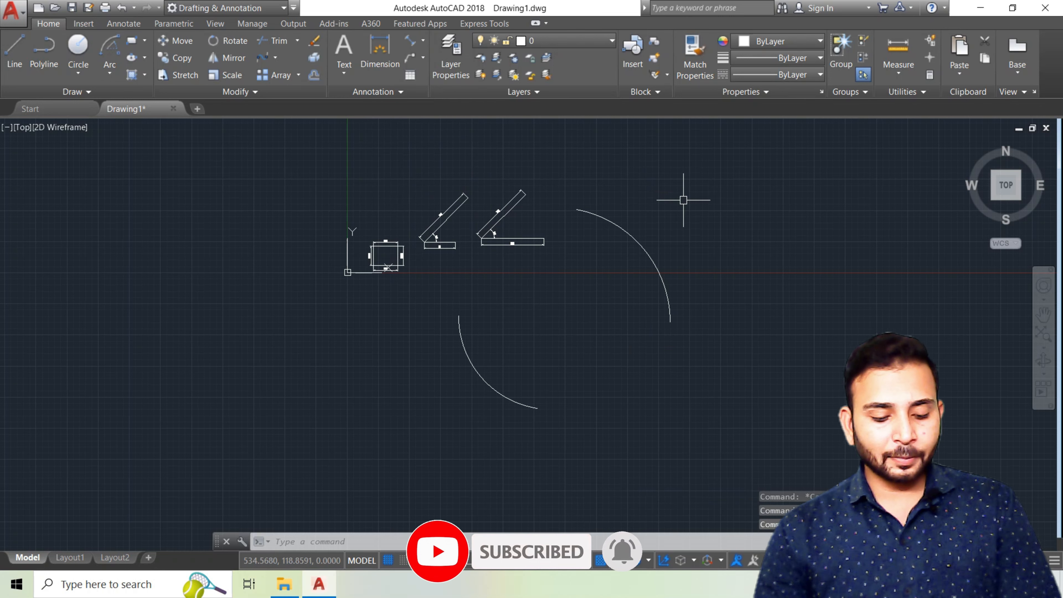
# Add an arc length dimension (DIMARC) to the upper-right arc, placing it just outside the curve
pyautogui.write('DO')
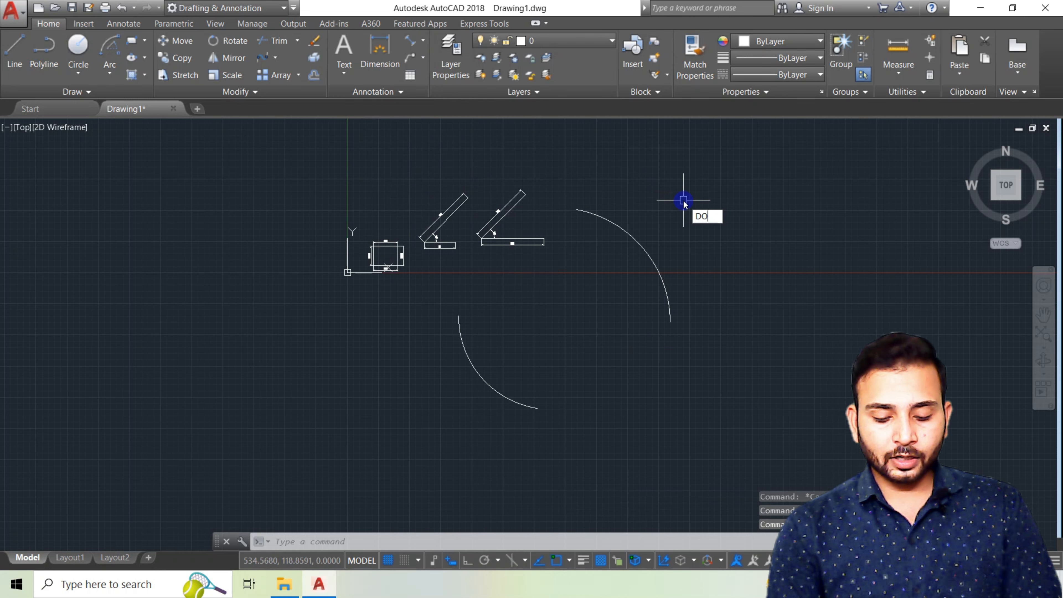
pyautogui.press('BackSpace')
pyautogui.write('IMAN')
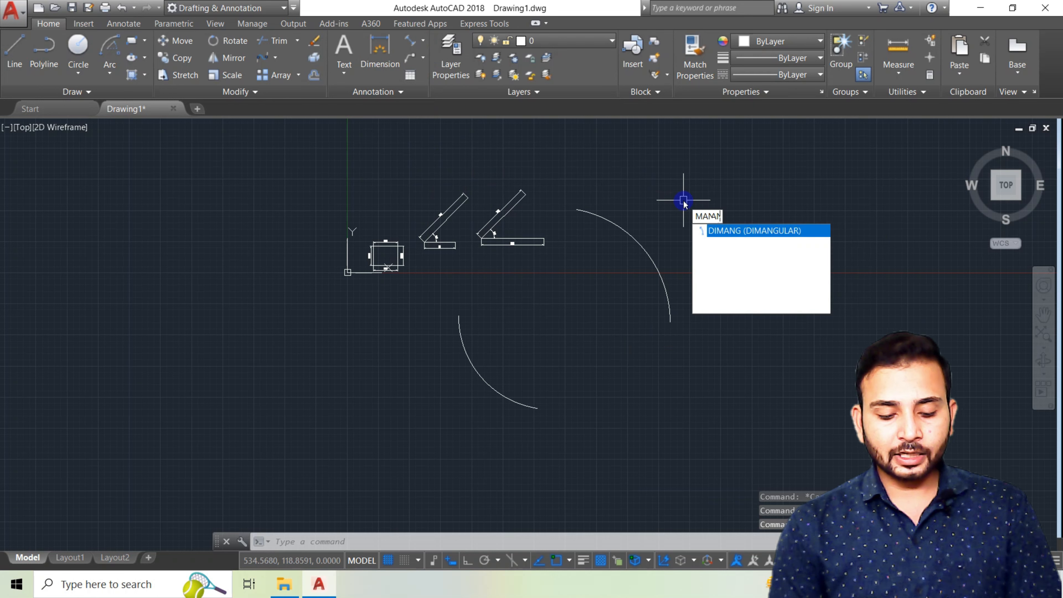
pyautogui.press('BackSpace')
pyautogui.write('RC')
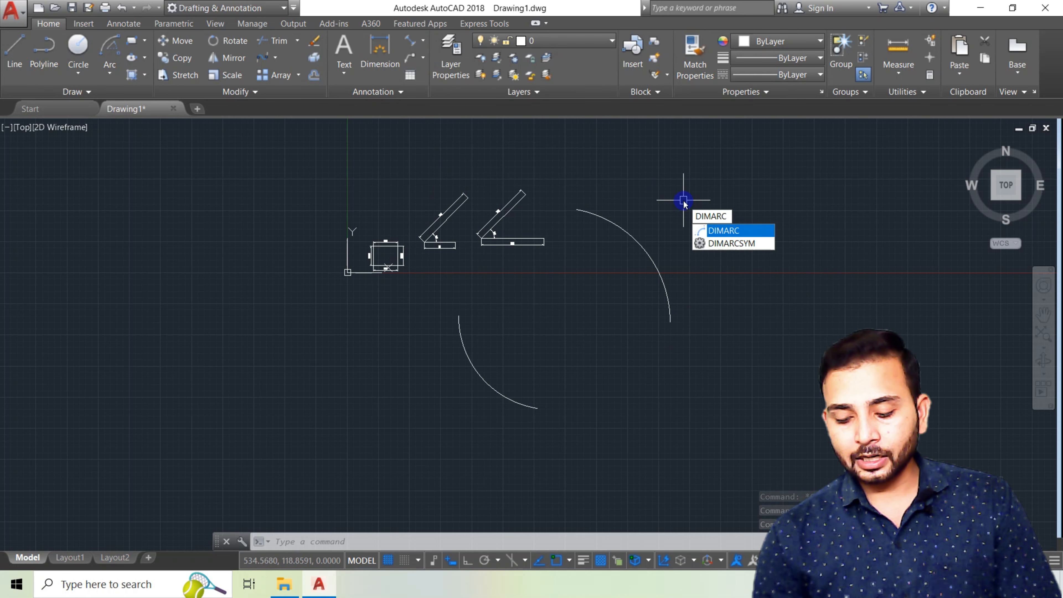
pyautogui.press('Return')
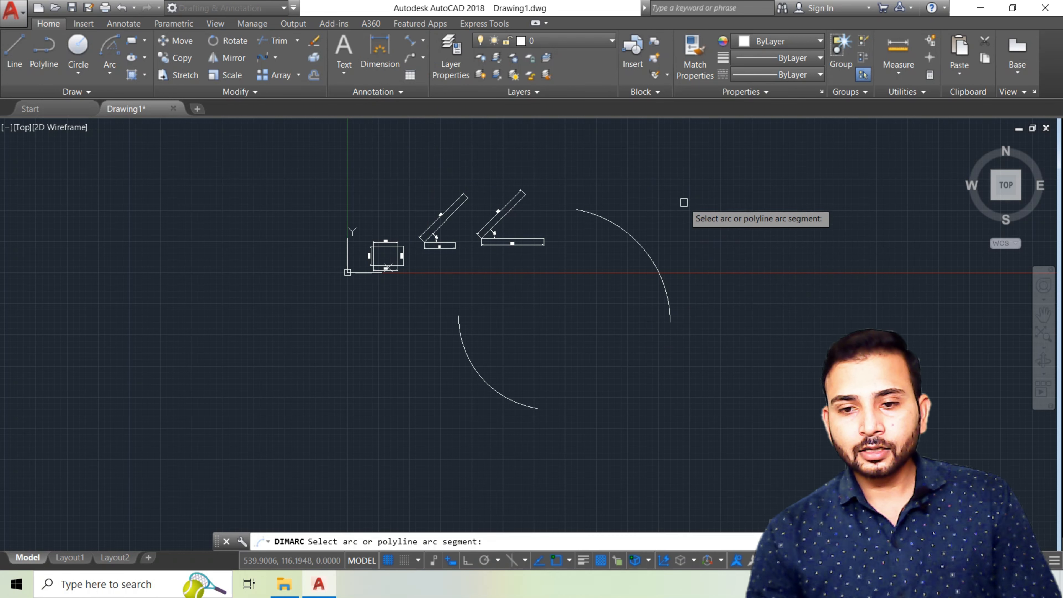
pyautogui.click(645, 249)
pyautogui.click(661, 247)
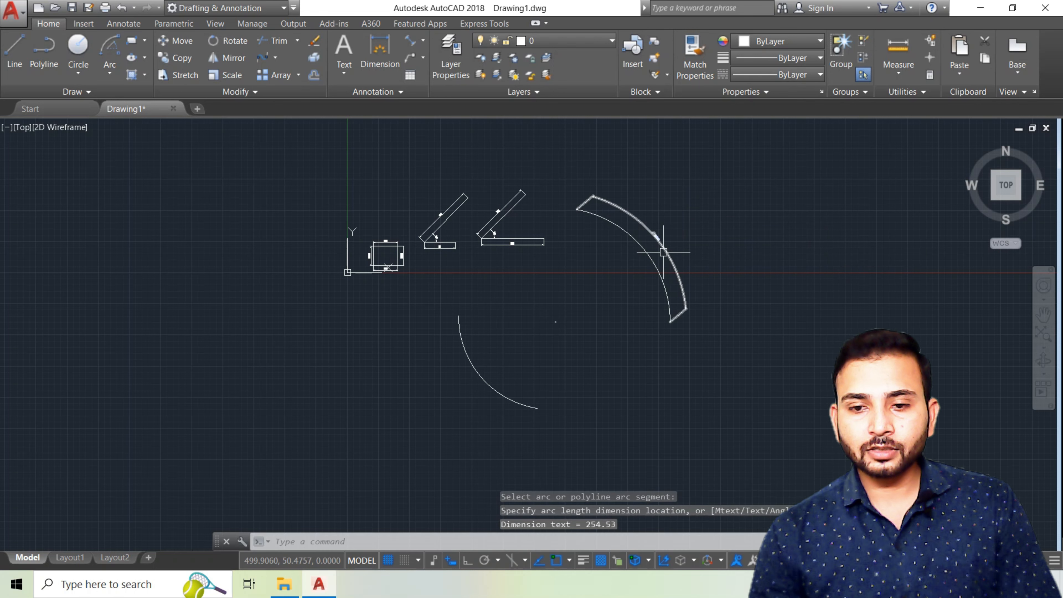
# Examine the arc length dimension on the upper-right arc and the neighbouring geometry
pyautogui.scroll(4, 663, 252)
pyautogui.scroll(3, 652, 227)
pyautogui.scroll(-6, 576, 217)
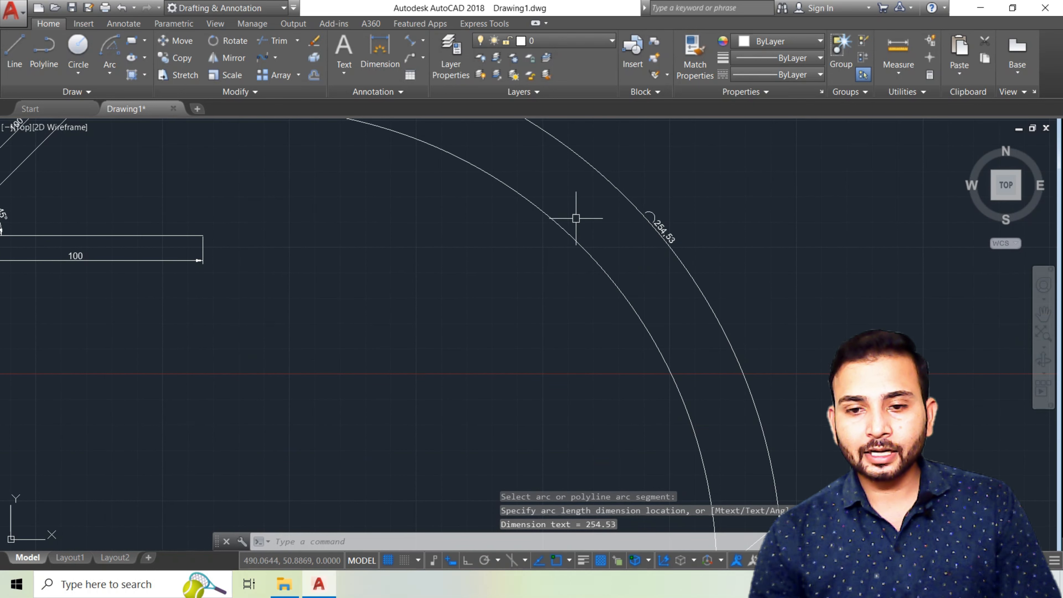
pyautogui.scroll(4, 315, 461)
pyautogui.scroll(1, 315, 460)
pyautogui.moveTo(319, 374)
pyautogui.mouseDown(button='middle')
pyautogui.moveTo(300, 278)
pyautogui.moveTo(334, 316)
pyautogui.moveTo(336, 334)
pyautogui.mouseUp(button='middle')
pyautogui.scroll(-1, 300, 280)
pyautogui.scroll(-1, 335, 334)
# Add an arc length dimension (DIMARC) to the lower-left arc, placing it just outside the curve
pyautogui.click(422, 40)
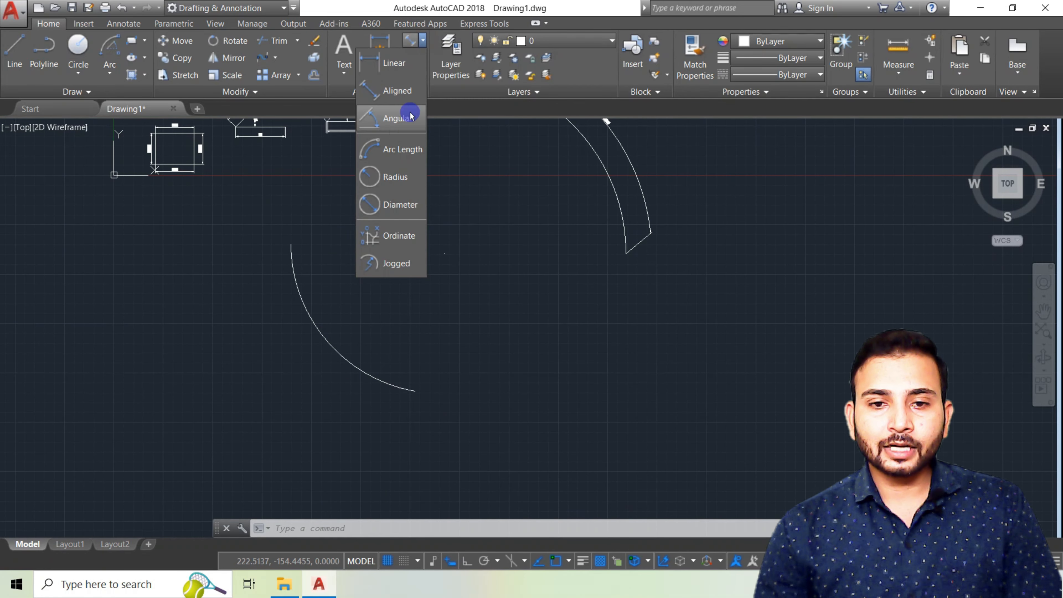
pyautogui.click(403, 148)
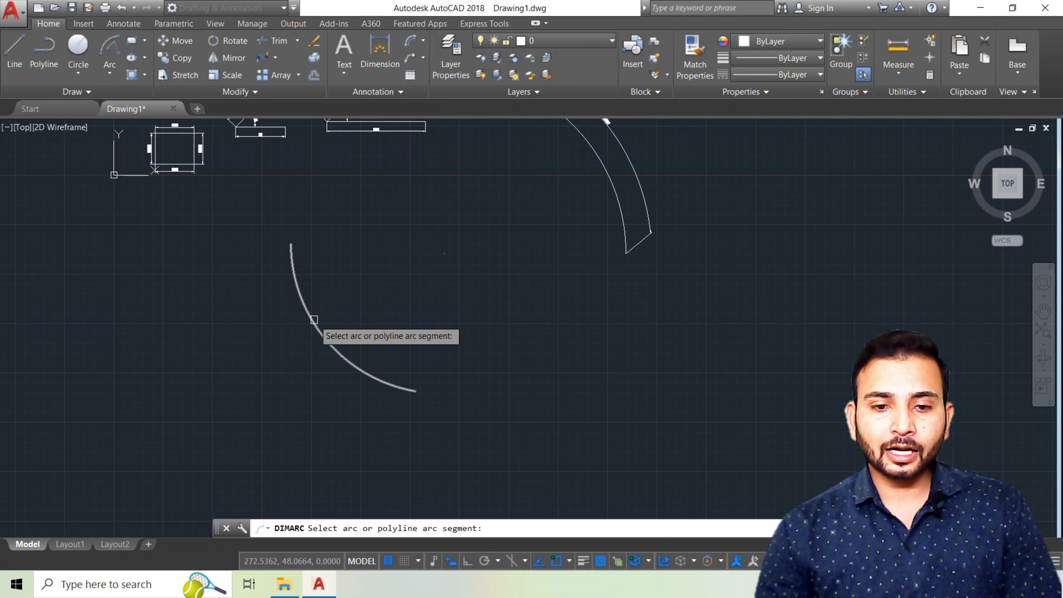
pyautogui.click(321, 331)
pyautogui.click(304, 355)
pyautogui.scroll(3, 304, 355)
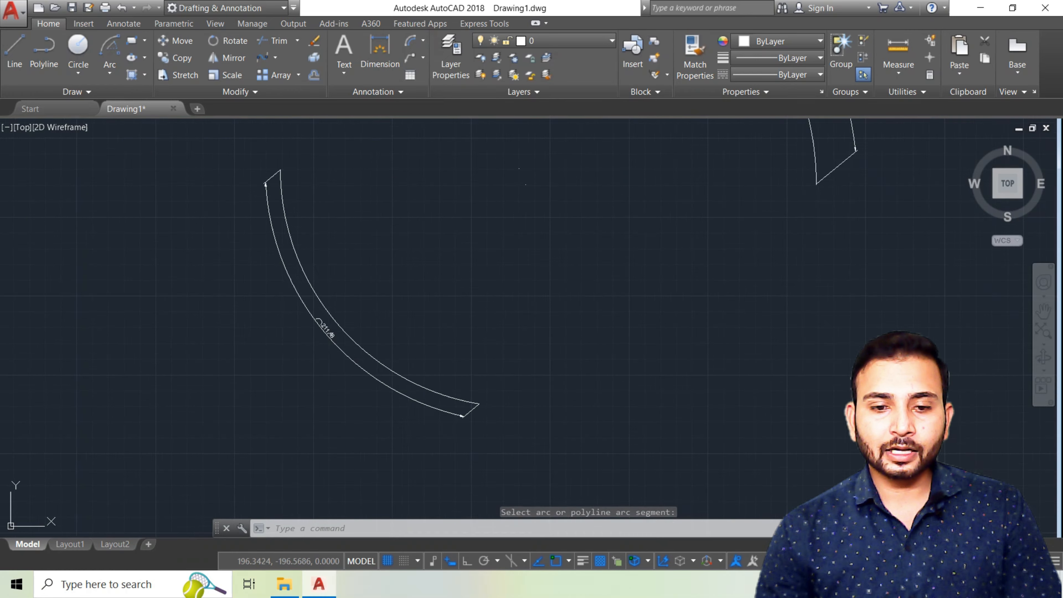
pyautogui.moveTo(320, 333); pyautogui.dragTo(409, 377, button='middle')
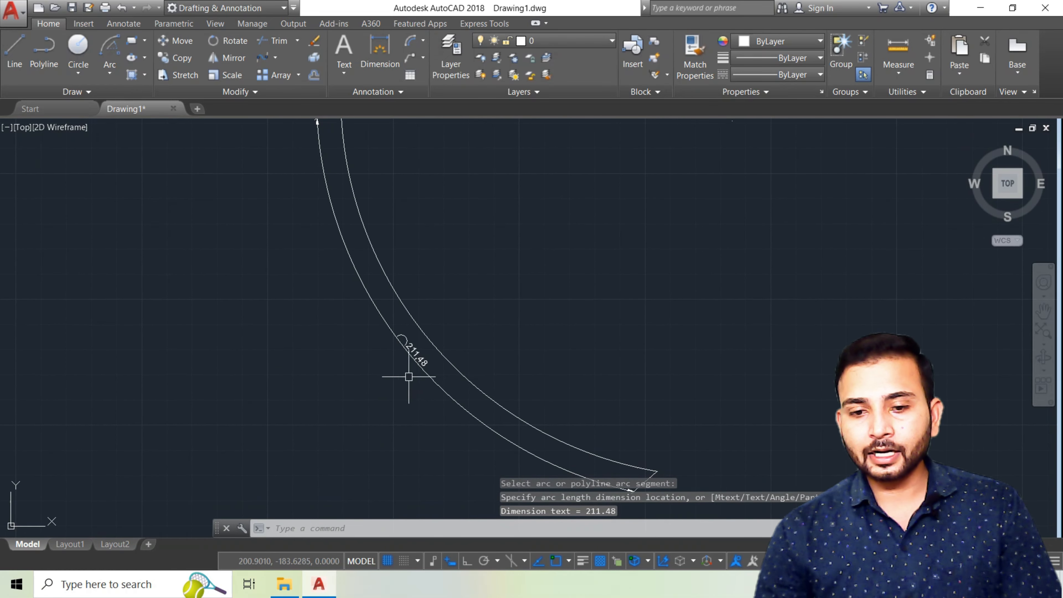
# Delete both arcs together with their arc length dimensions
pyautogui.scroll(-5, 442, 401)
pyautogui.moveTo(541, 244); pyautogui.dragTo(582, 333, button='middle')
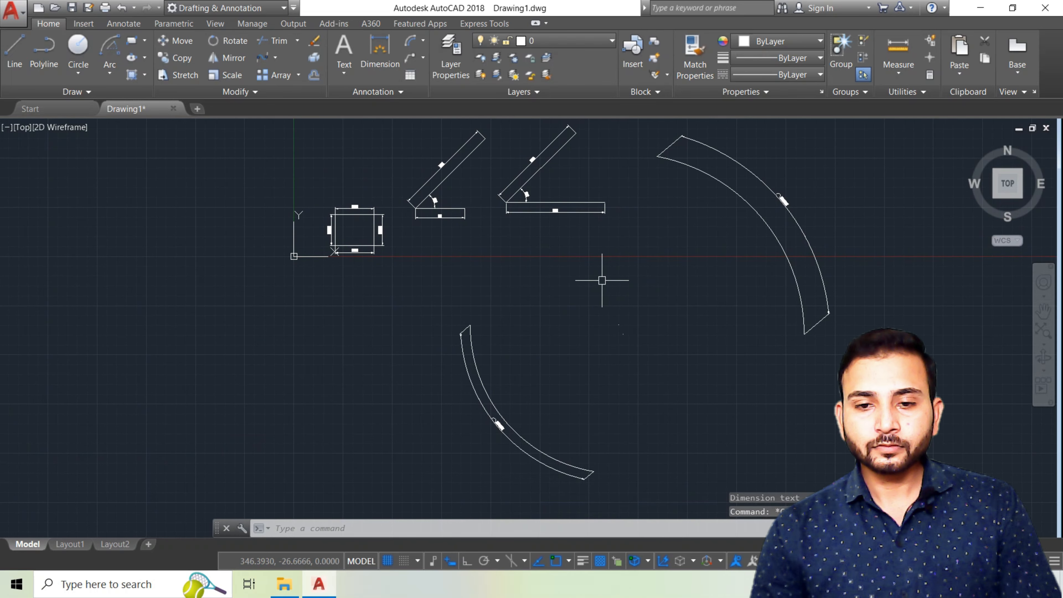
pyautogui.click(428, 295)
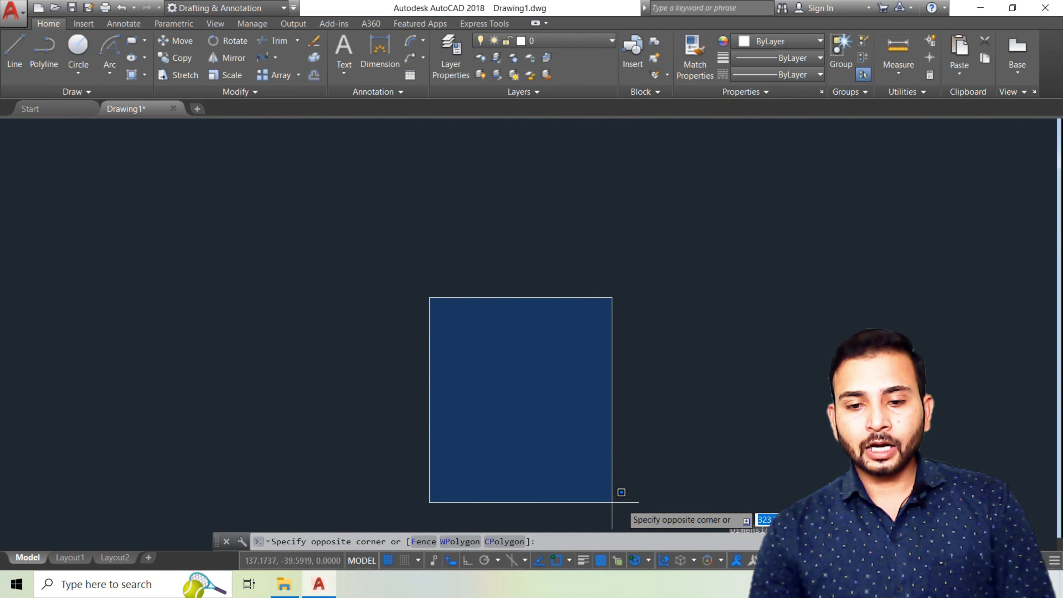
pyautogui.click(641, 506)
pyautogui.press('Delete')
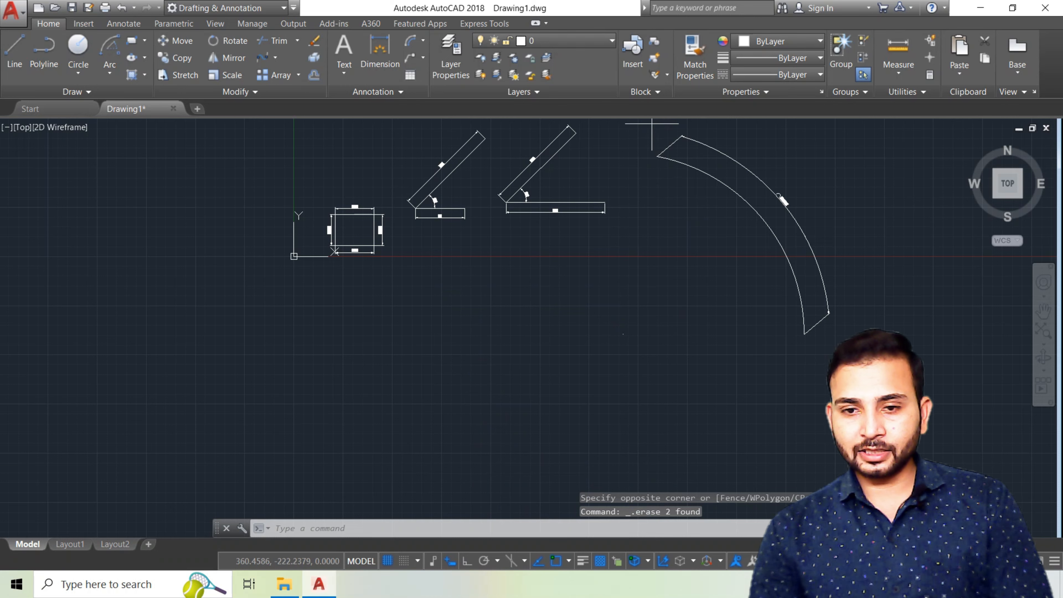
pyautogui.click(652, 123)
pyautogui.click(926, 389)
pyautogui.press('Delete')
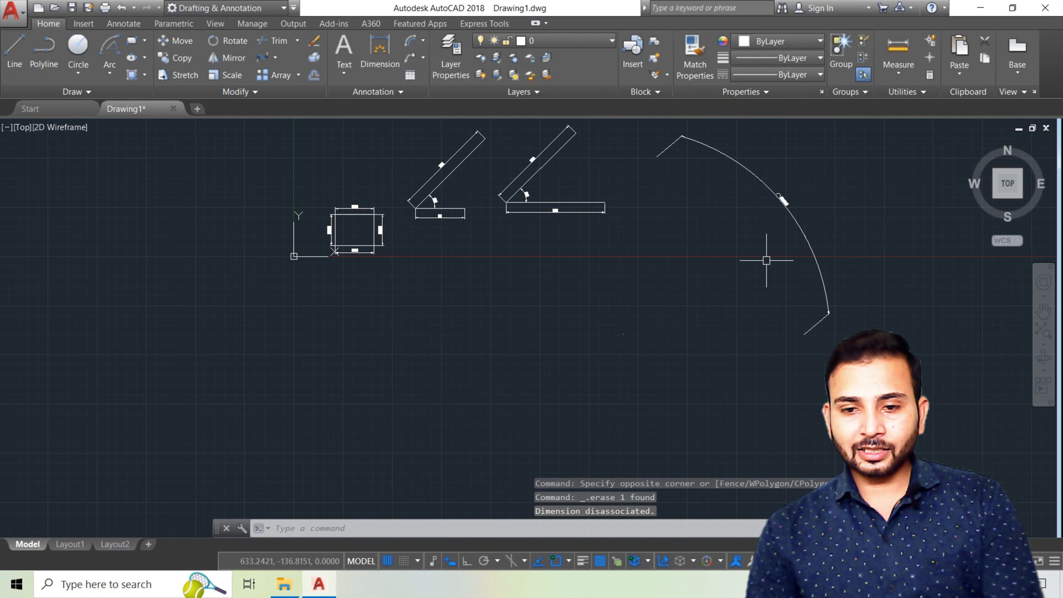
pyautogui.click(792, 220)
pyautogui.press('Delete')
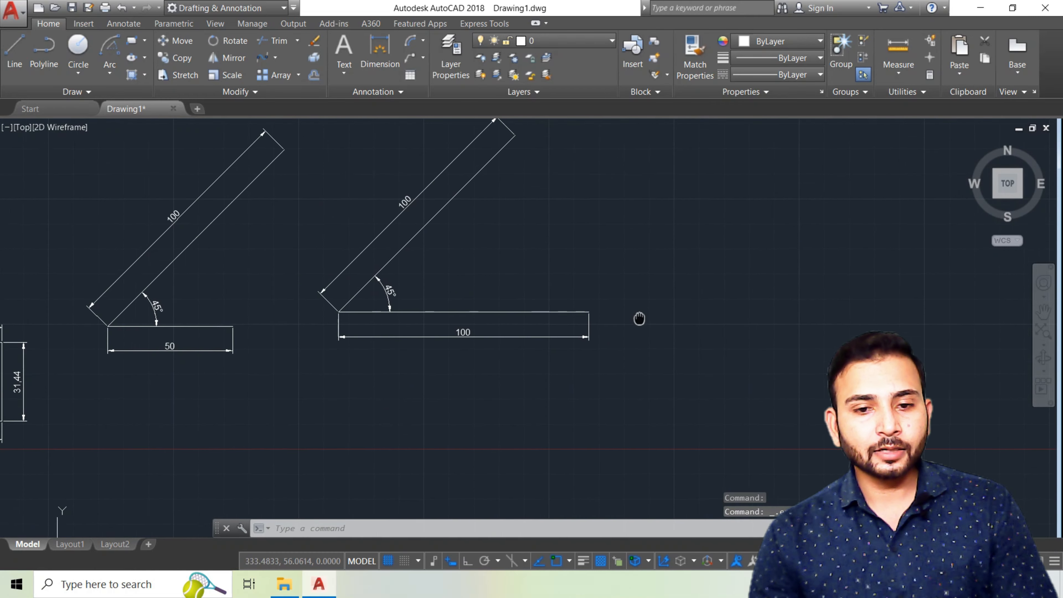
# Draw a Start, Center, Angle arc about 187 units long to the right of the angles, opening downward
pyautogui.moveTo(639, 316); pyautogui.dragTo(687, 336, button='middle')
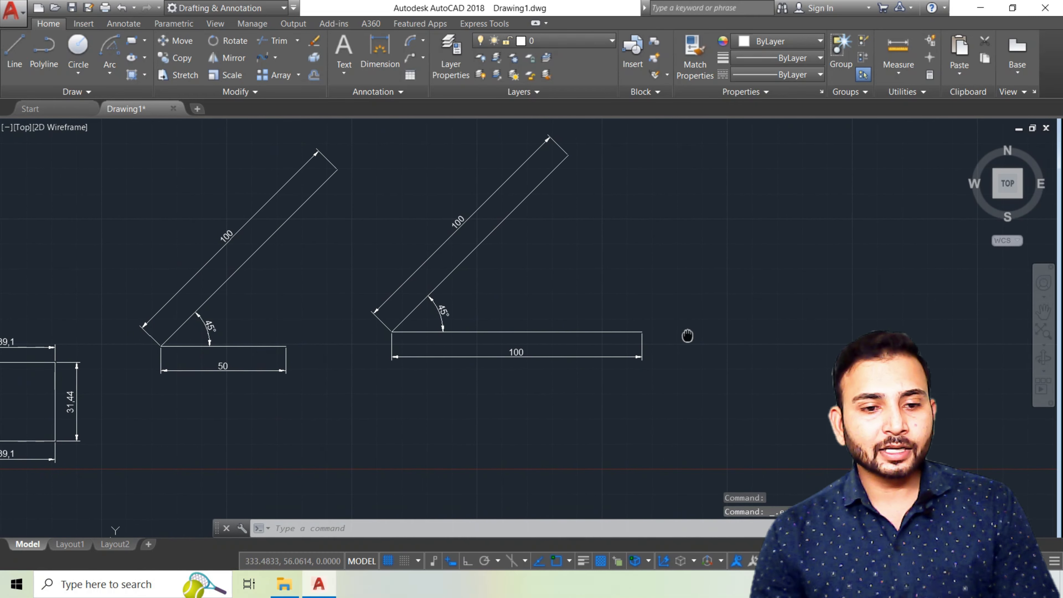
pyautogui.click(108, 56)
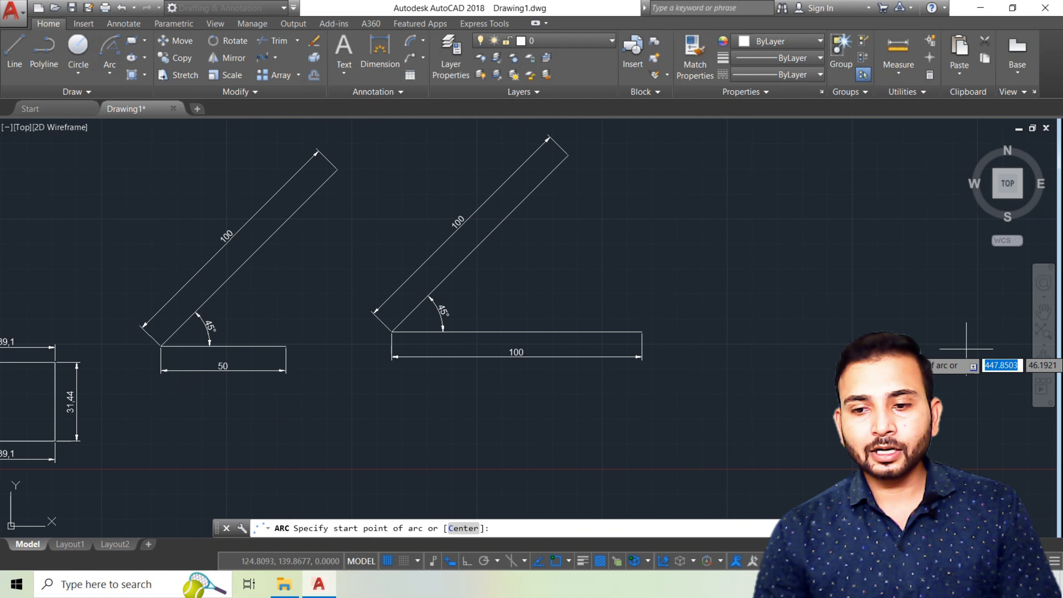
pyautogui.click(958, 335)
pyautogui.write('c')
pyautogui.press('Return')
pyautogui.click(804, 334)
pyautogui.write('a')
pyautogui.press('Return')
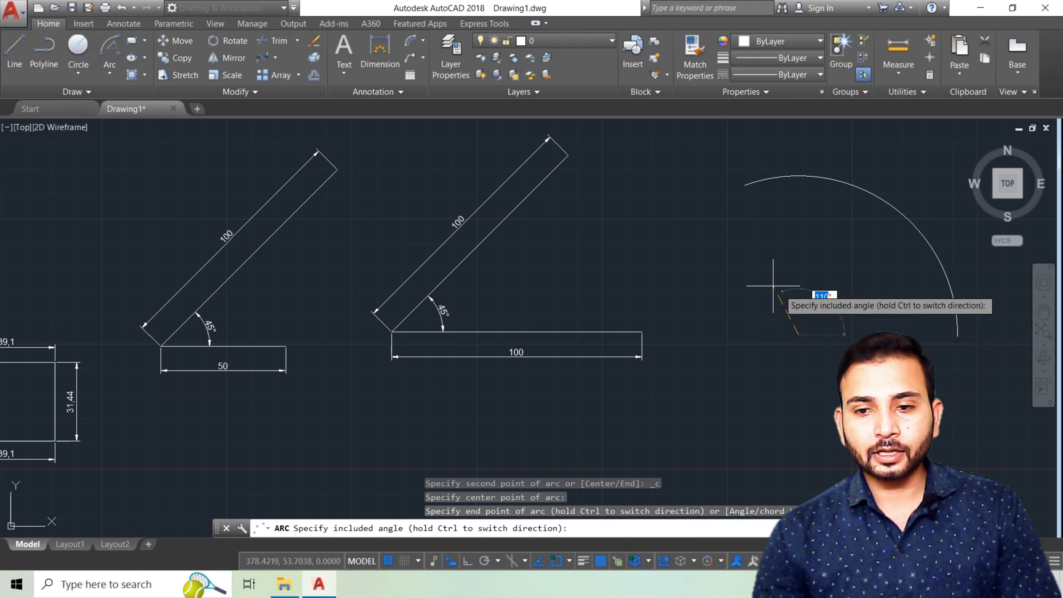
pyautogui.press('Escape')
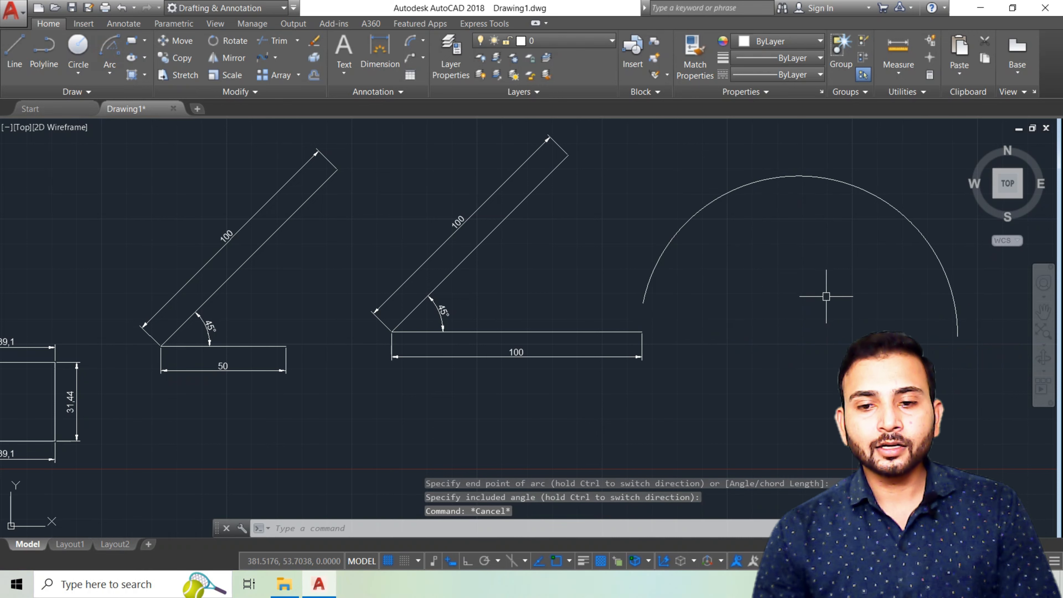
# Add an arc length dimension to the new arc, placing it just outside the top of the curve
pyautogui.moveTo(826, 297); pyautogui.dragTo(771, 327, button='middle')
pyautogui.click(412, 41)
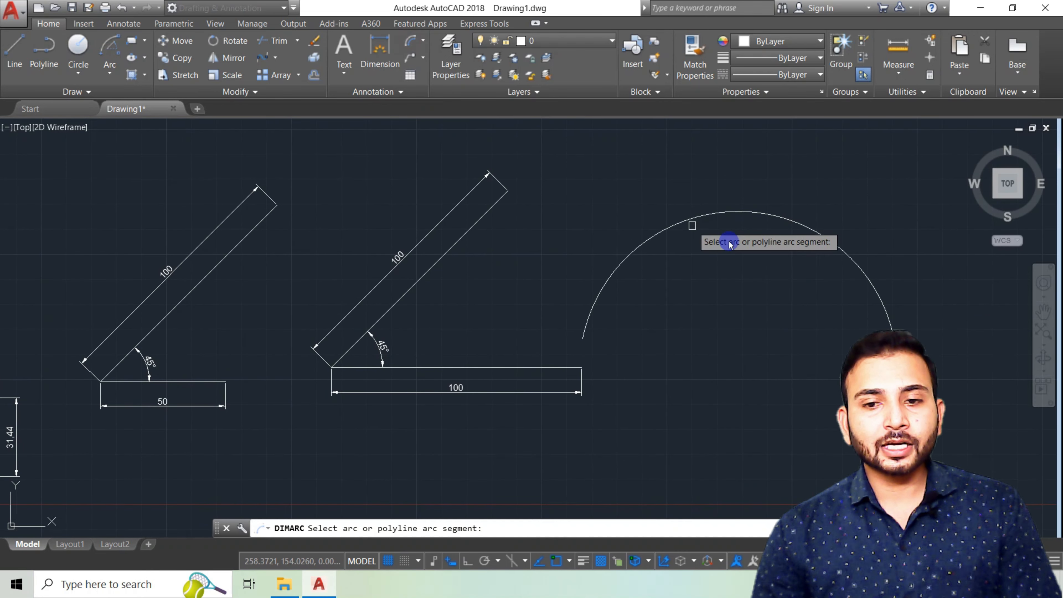
pyautogui.click(741, 211)
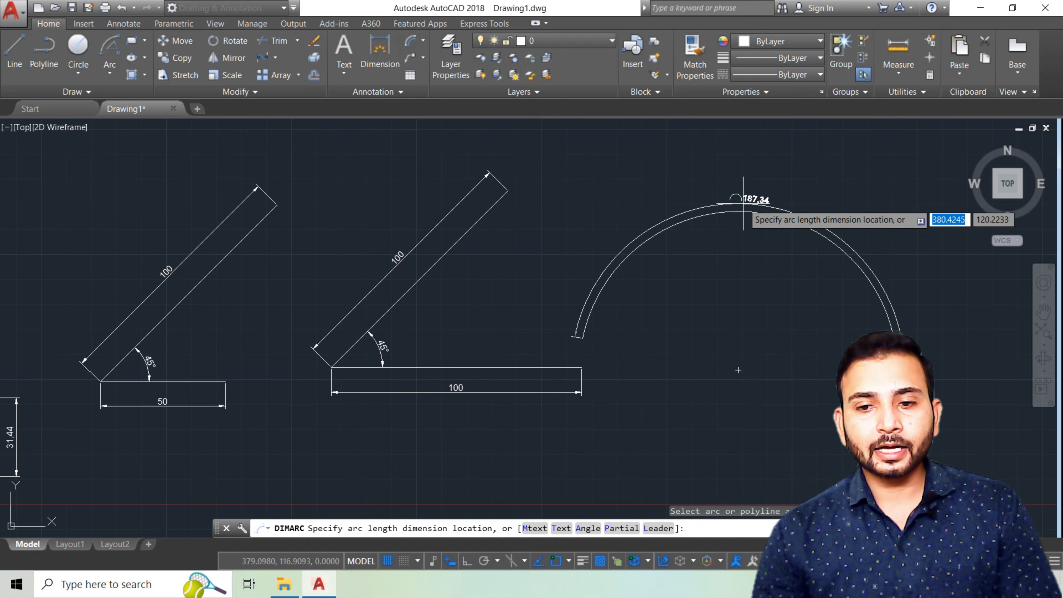
pyautogui.click(757, 196)
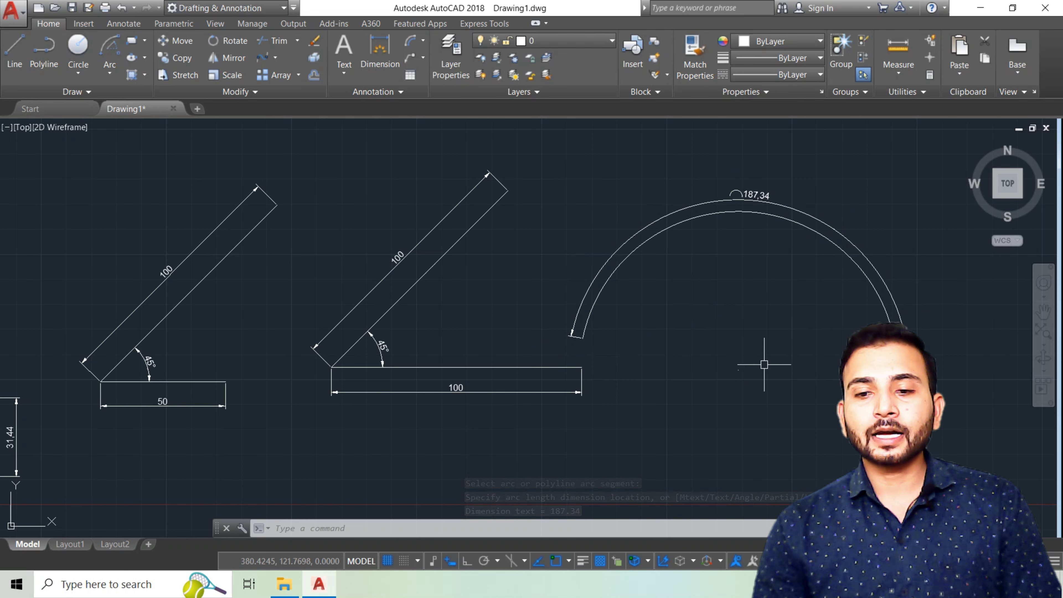
pyautogui.moveTo(764, 364); pyautogui.dragTo(738, 313, button='middle')
pyautogui.press('Escape')
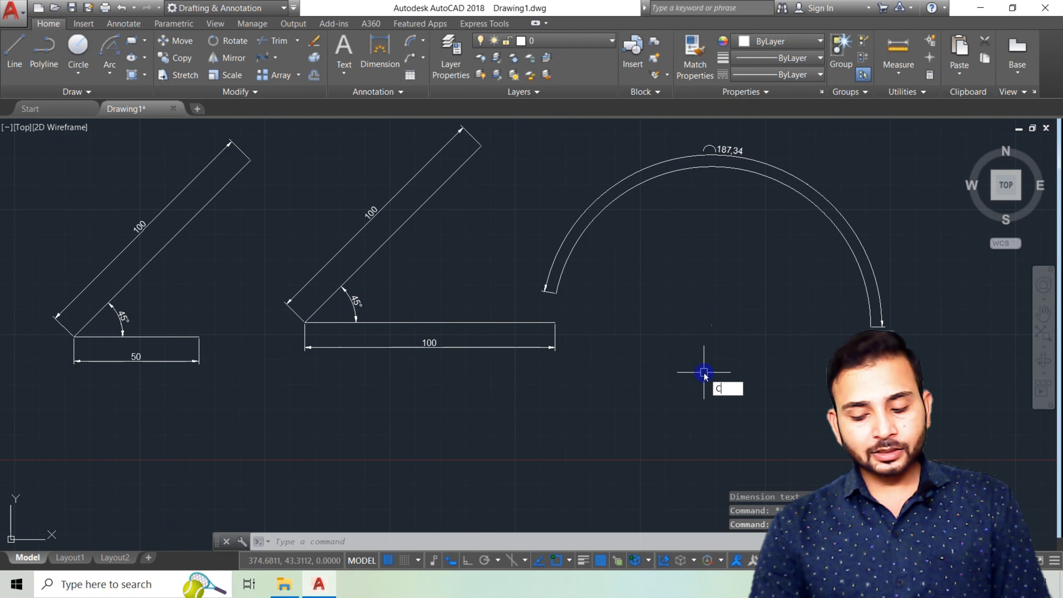
# Draw two circles side by side below the arc, the first with a radius of about 32 units
pyautogui.write('c')
pyautogui.press('Return')
pyautogui.click(700, 416)
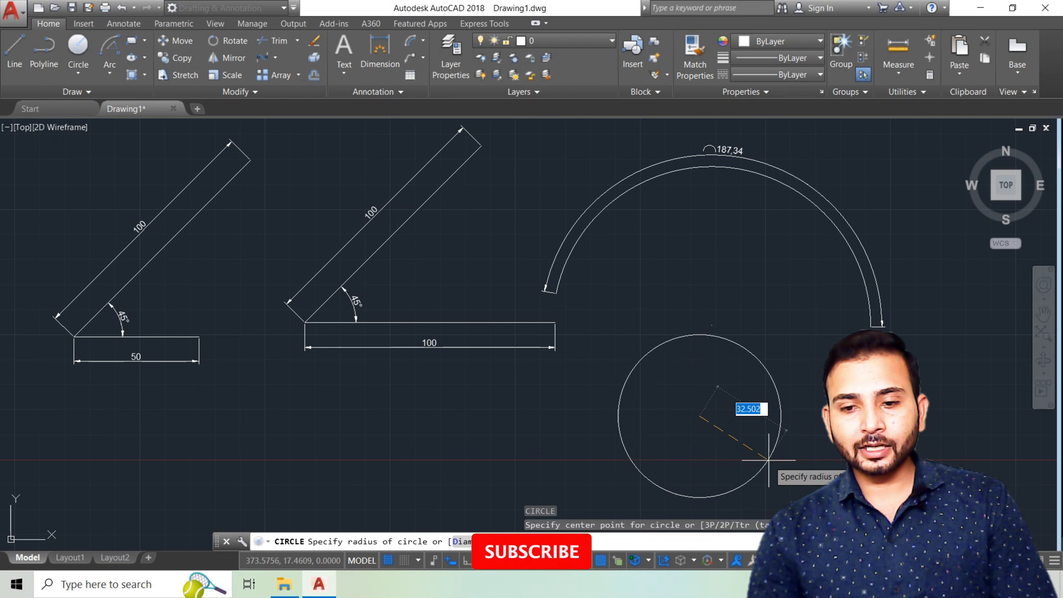
pyautogui.press('space')
pyautogui.click(878, 447)
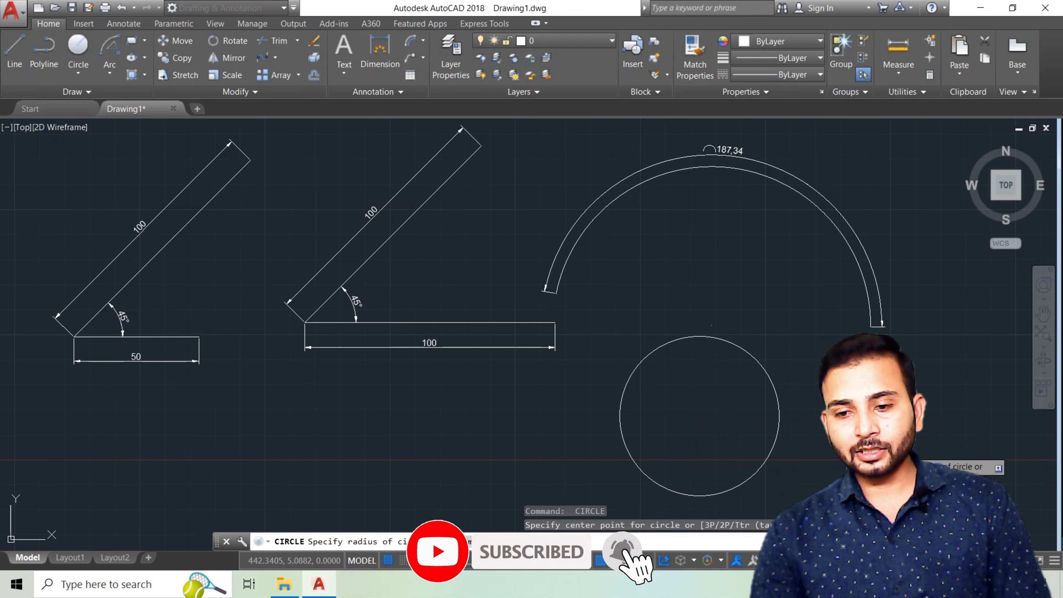
pyautogui.click(942, 466)
# Draw two more circles below the angles, with radii of about 23.5 units under the right-hand angle and 24.3 units under the left-hand one
pyautogui.press('space')
pyautogui.click(398, 428)
pyautogui.click(446, 455)
pyautogui.press('space')
pyautogui.click(213, 439)
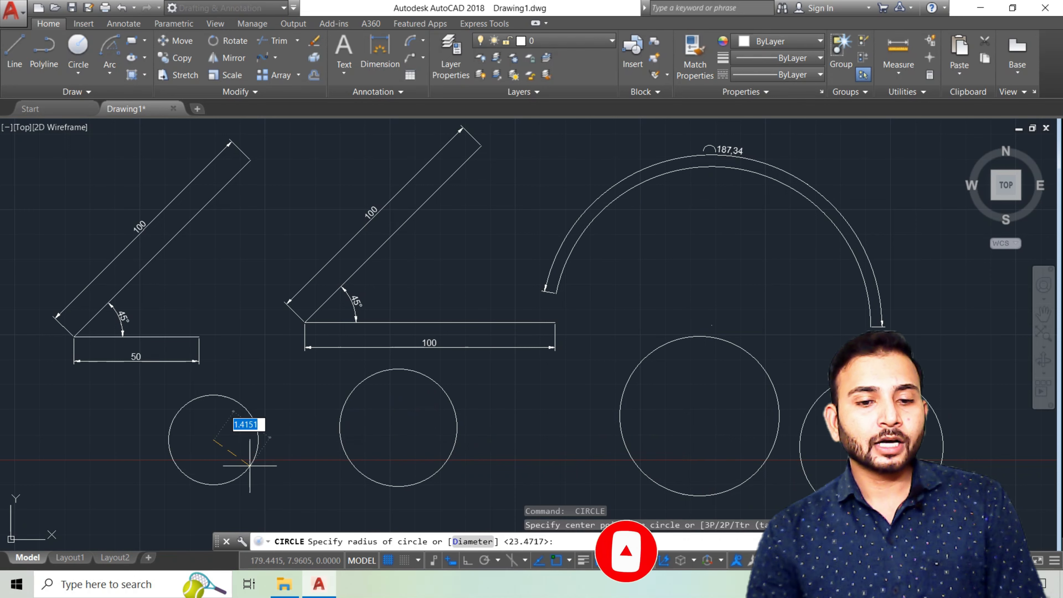
pyautogui.click(262, 476)
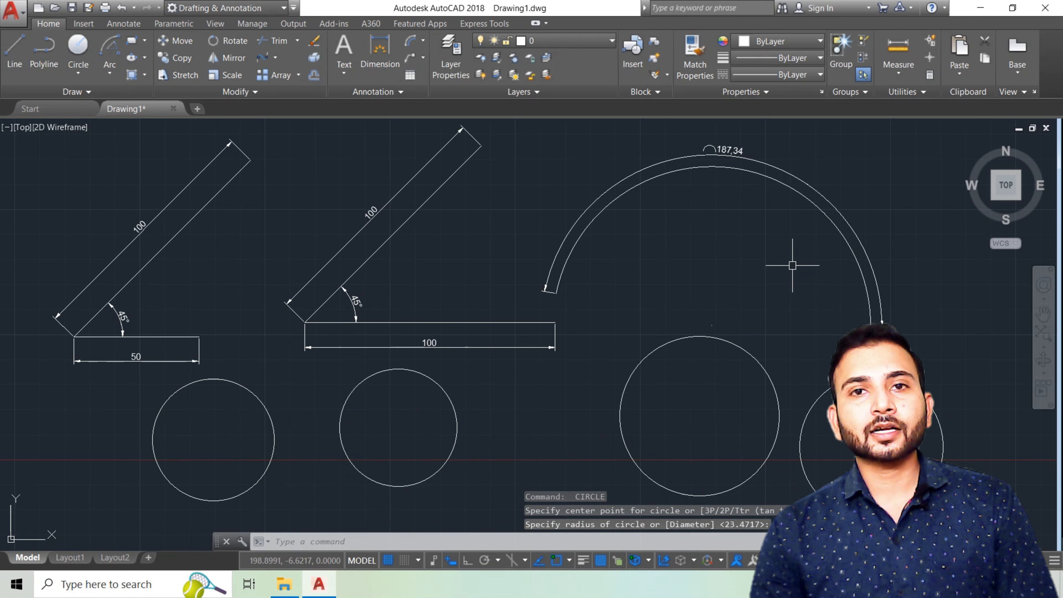
pyautogui.press('Escape')
# Add a radius dimension to the leftmost circle, placing its text outside the circle at the upper right
pyautogui.click(423, 40)
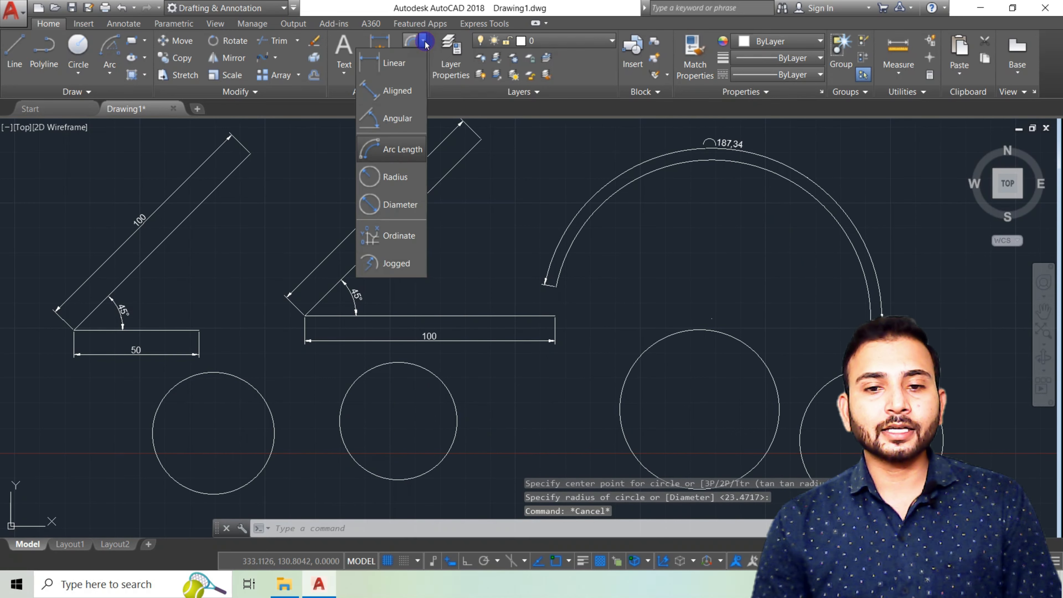
pyautogui.click(411, 181)
pyautogui.click(275, 416)
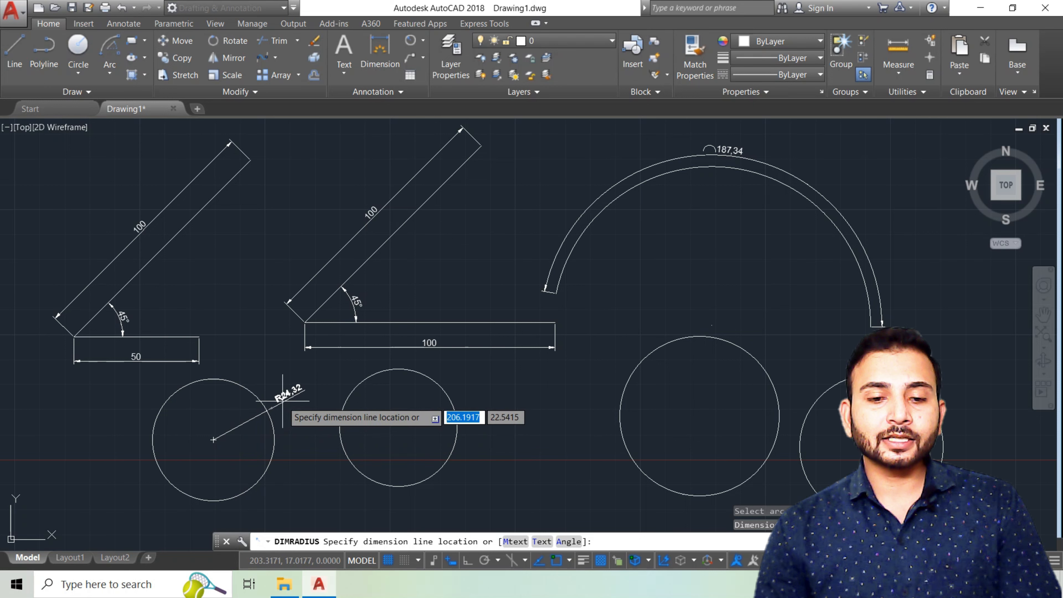
pyautogui.click(292, 425)
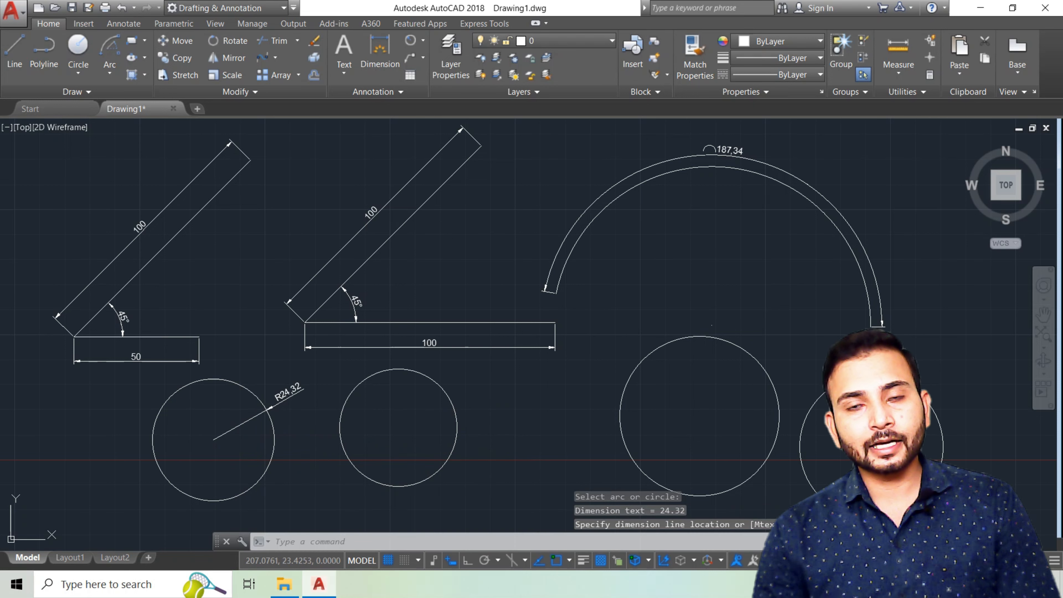
pyautogui.press('Escape')
pyautogui.press('Escape')
# Add a radius dimension (DIMRADIUS) to the second circle from the left, placing its text outside the circle to the right
pyautogui.write('DIMRE')
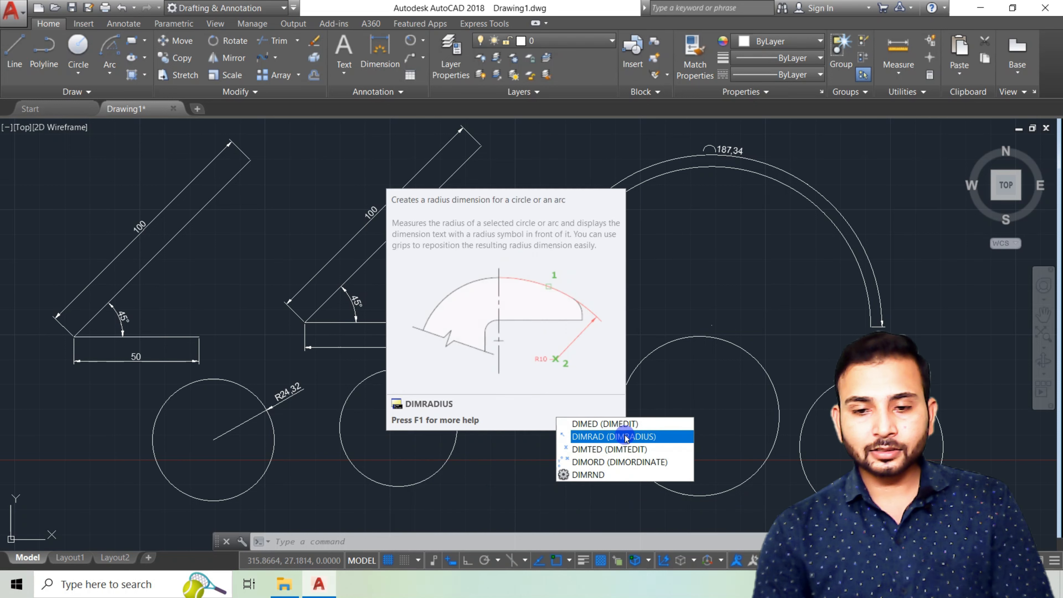
pyautogui.press('BackSpace')
pyautogui.press('BackSpace')
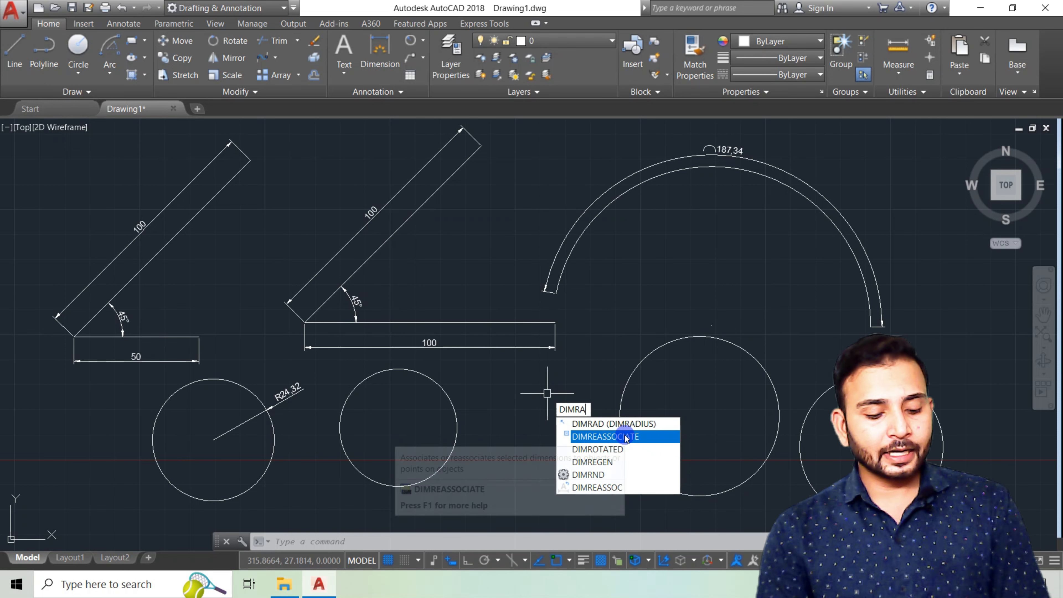
pyautogui.write('AD')
pyautogui.press('Return')
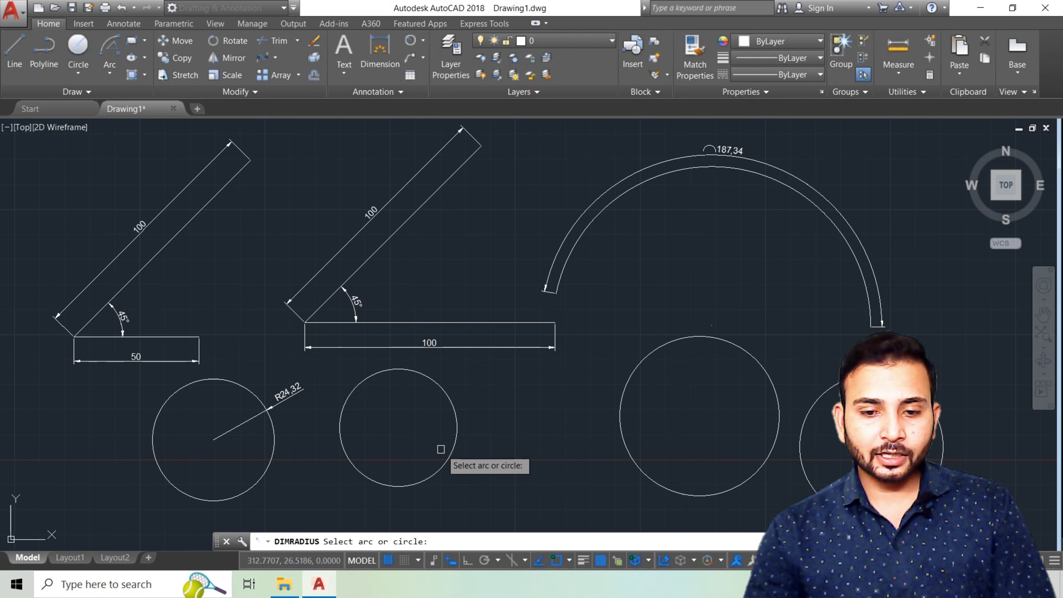
pyautogui.click(451, 450)
pyautogui.click(493, 419)
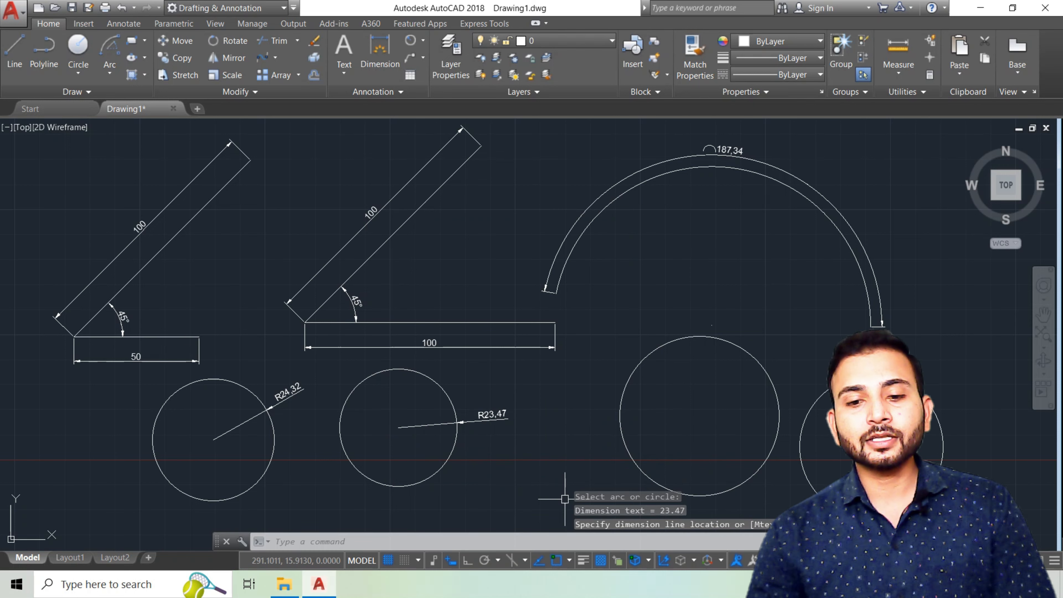
pyautogui.moveTo(564, 465); pyautogui.dragTo(579, 428, button='middle')
pyautogui.press('Escape')
pyautogui.press('Escape')
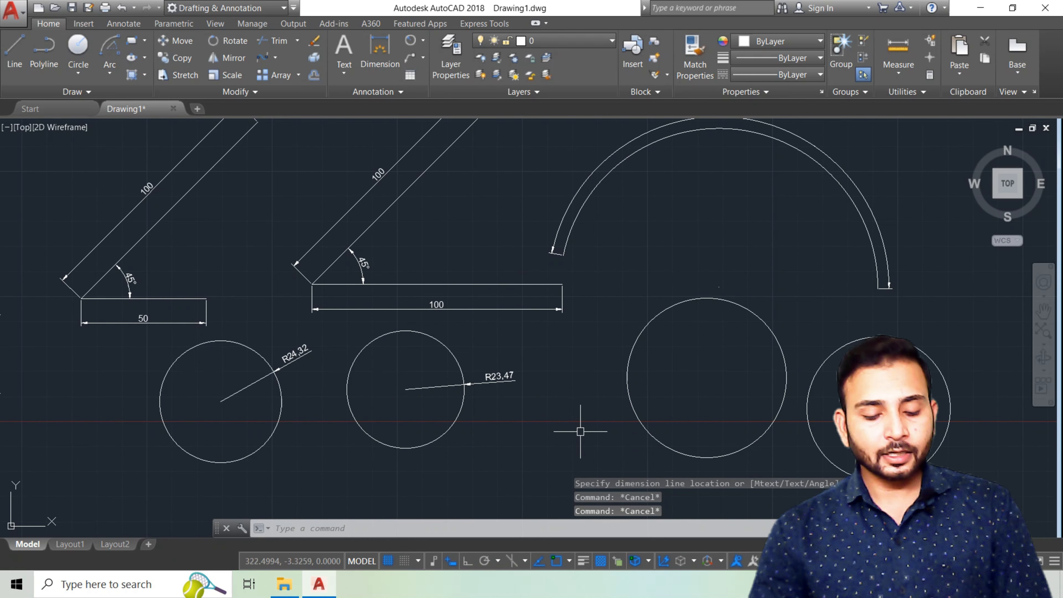
# Add another radius dimension (DIMRADIUS) to the second circle from the left, placing its text outside at the lower left
pyautogui.write('DIMRAD')
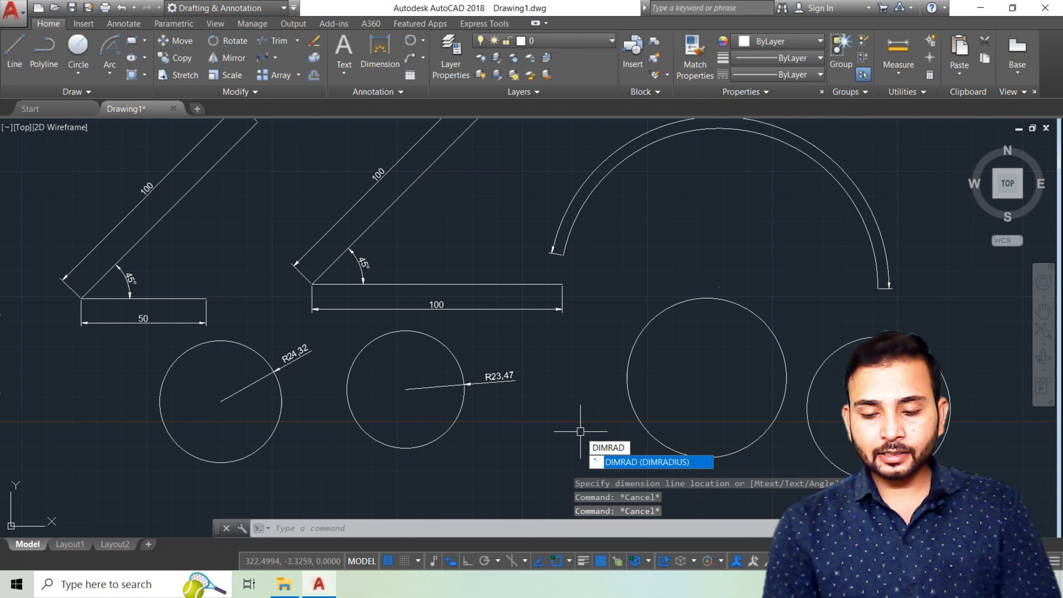
pyautogui.press('Return')
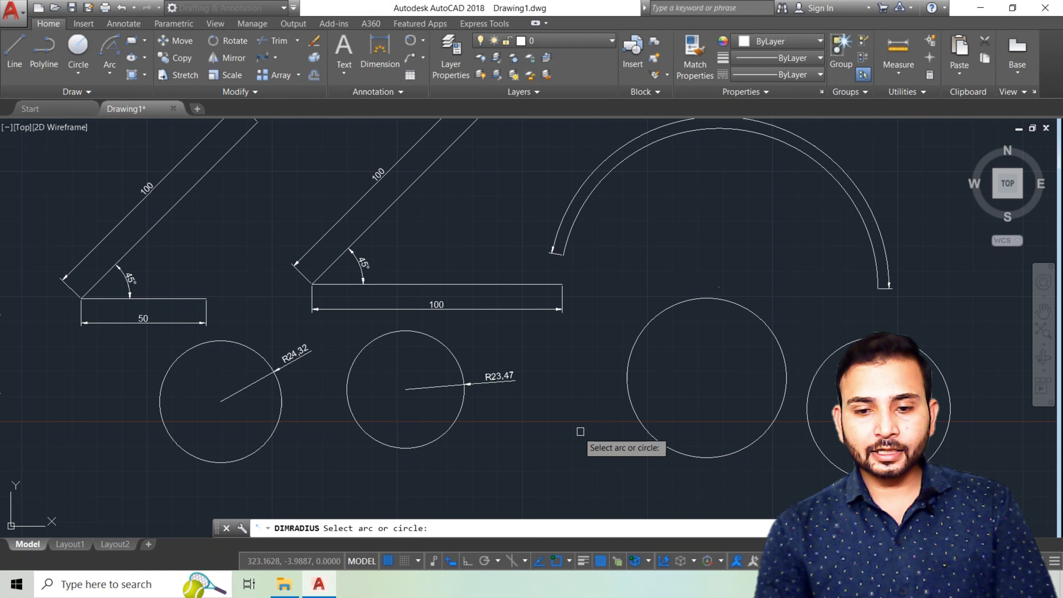
pyautogui.click(381, 437)
pyautogui.click(351, 459)
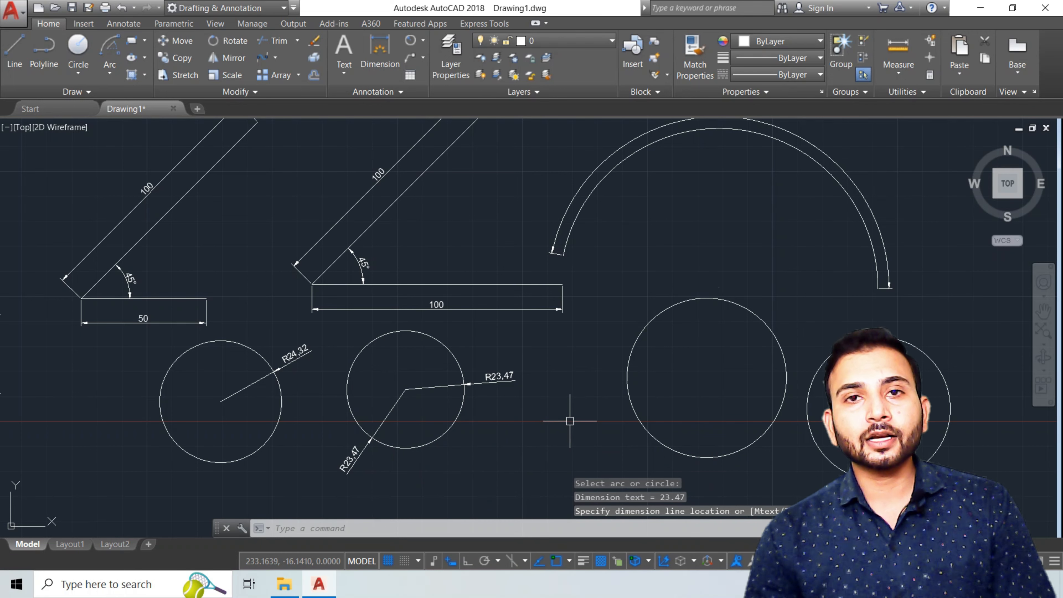
pyautogui.moveTo(591, 405)
pyautogui.mouseDown(button='middle')
pyautogui.moveTo(541, 399)
pyautogui.moveTo(506, 368)
pyautogui.mouseUp(button='middle')
pyautogui.press('Escape')
pyautogui.press('Escape')
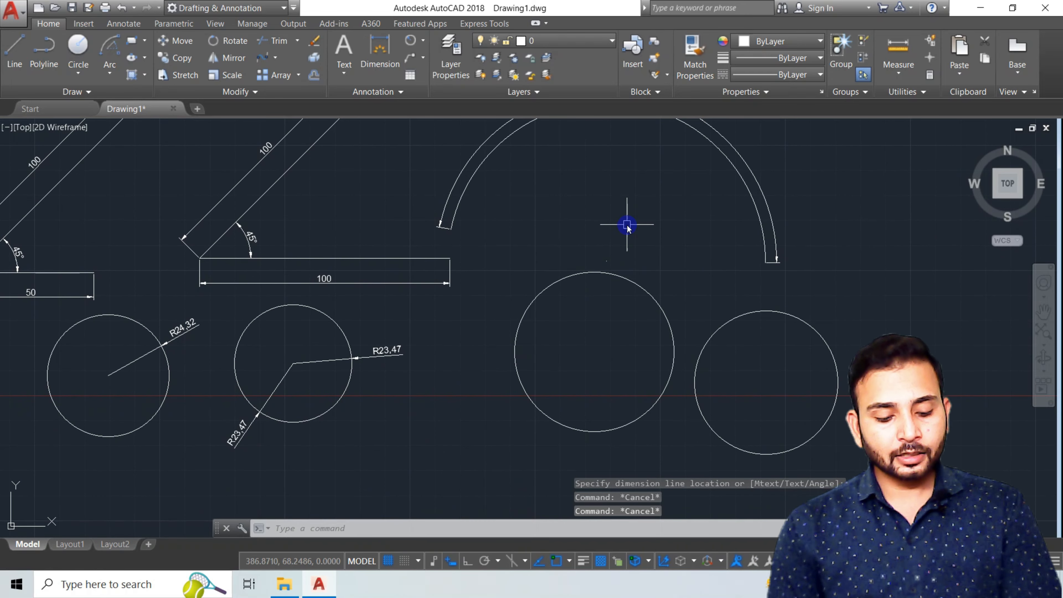
# Add a diameter dimension (DIMDIAMETER) to the large circle below the arc, placing its text outside the circle at the upper right
pyautogui.write('DIMDIA')
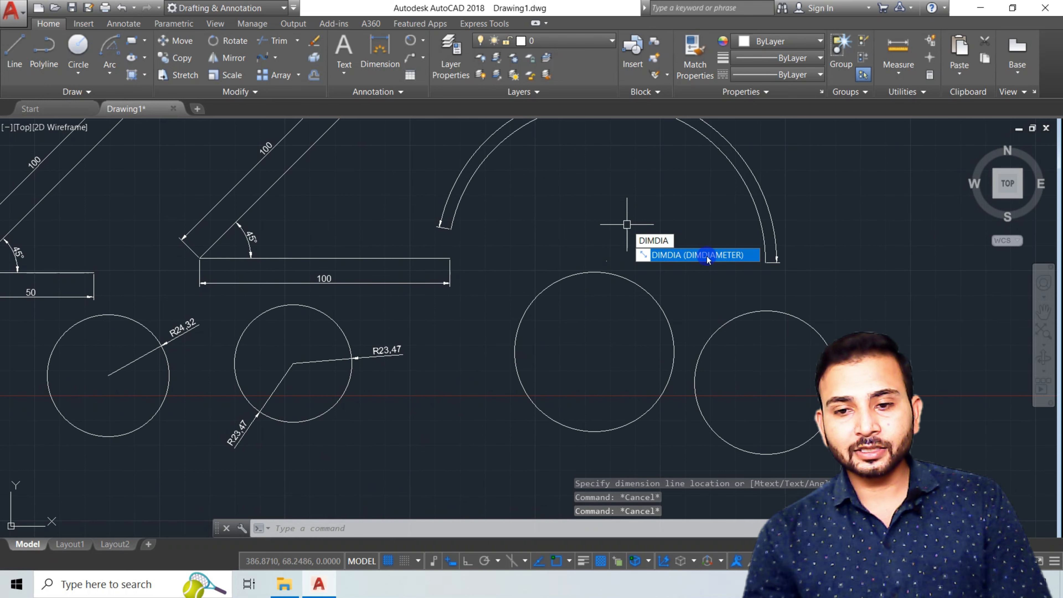
pyautogui.click(707, 256)
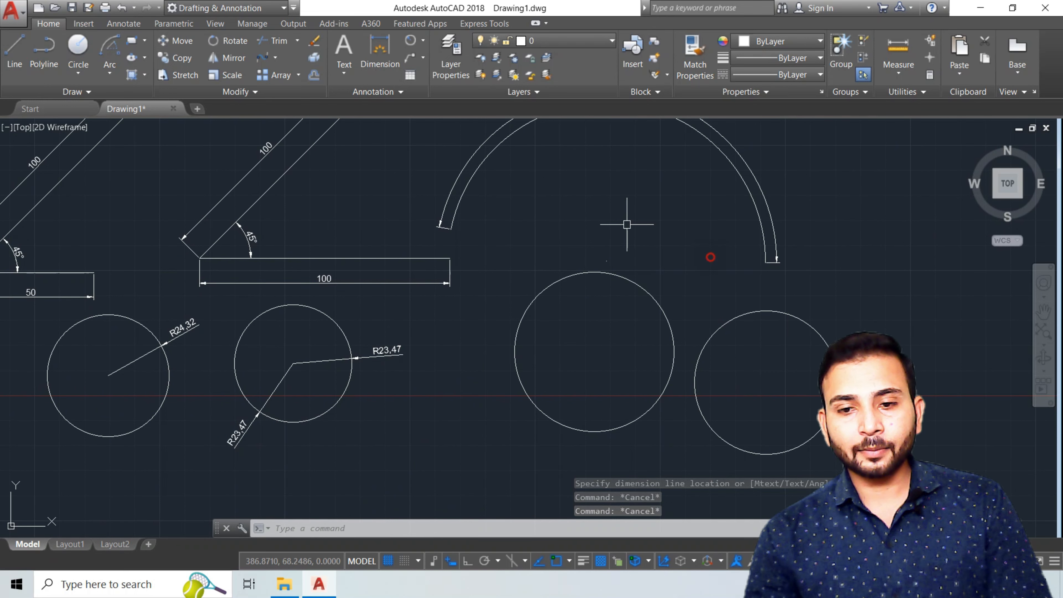
pyautogui.click(639, 289)
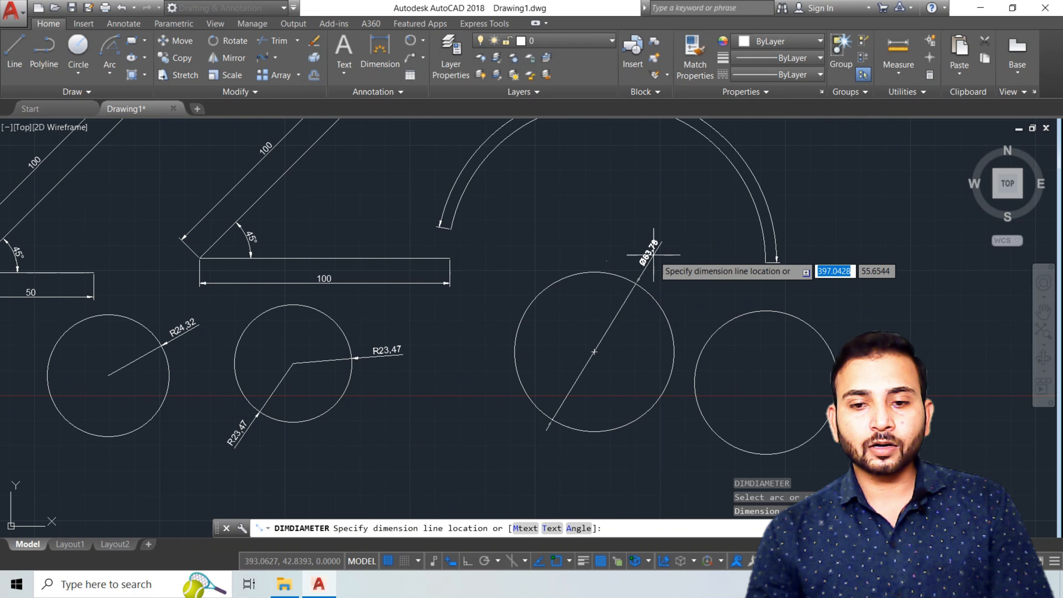
pyautogui.click(640, 268)
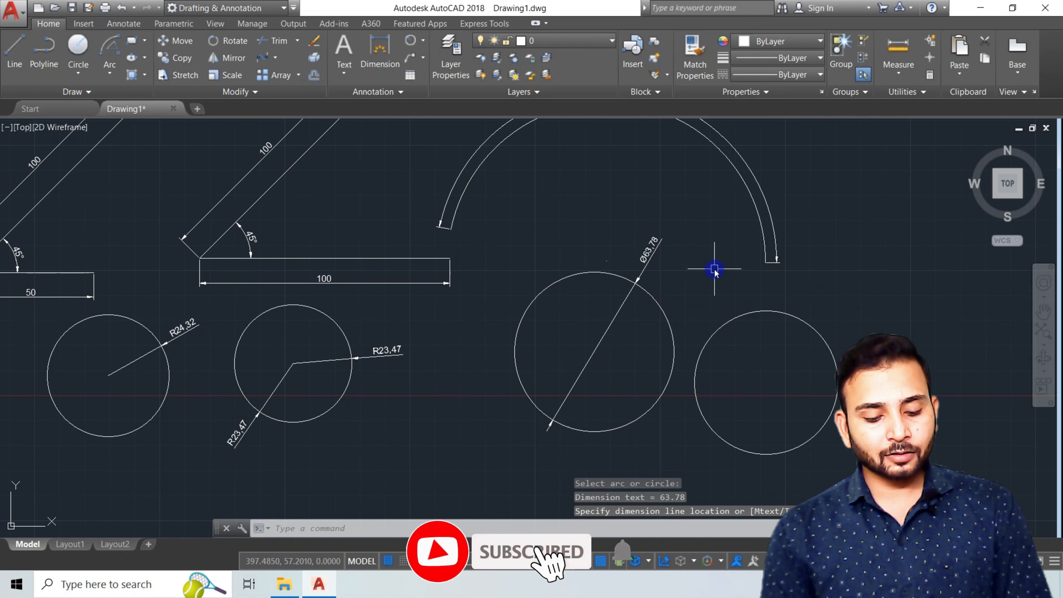
# Add a diameter dimension (DIMDIAMETER) to the rightmost circle, placing its text outside the circle at the upper right
pyautogui.write('DIMDIA')
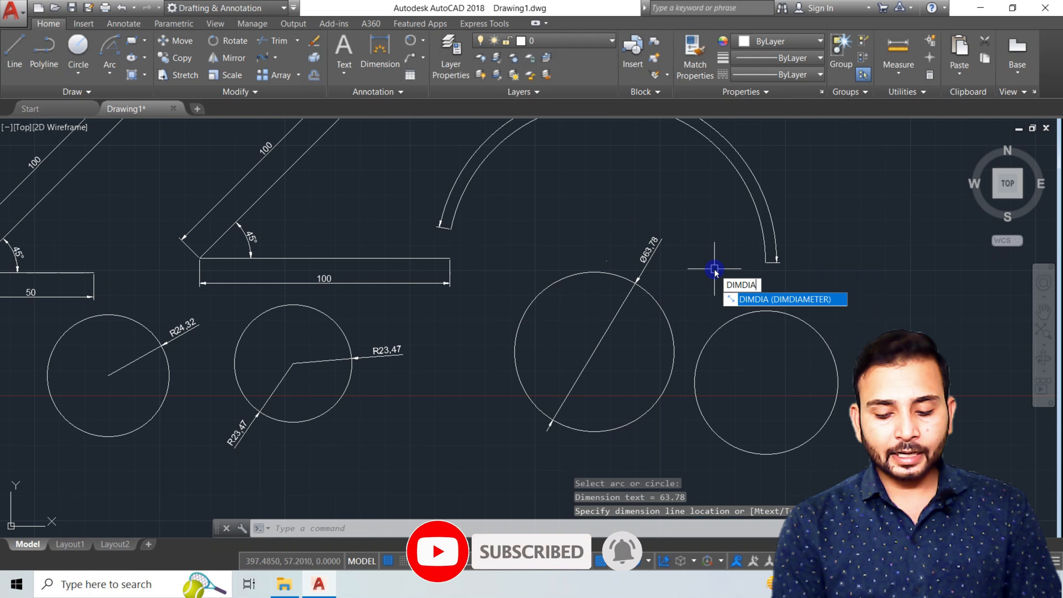
pyautogui.press('Return')
pyautogui.click(763, 312)
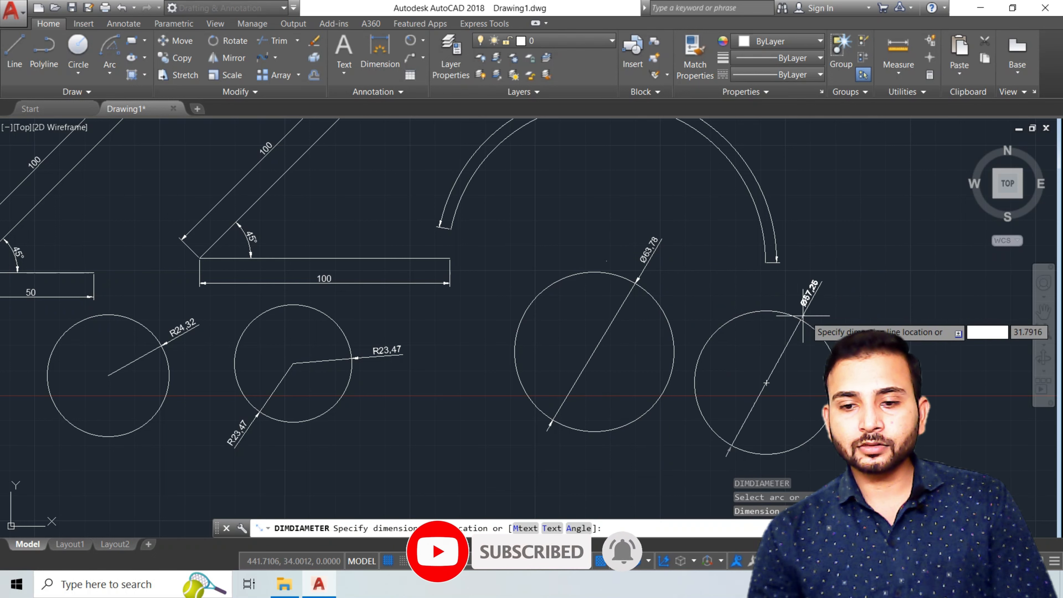
pyautogui.click(870, 331)
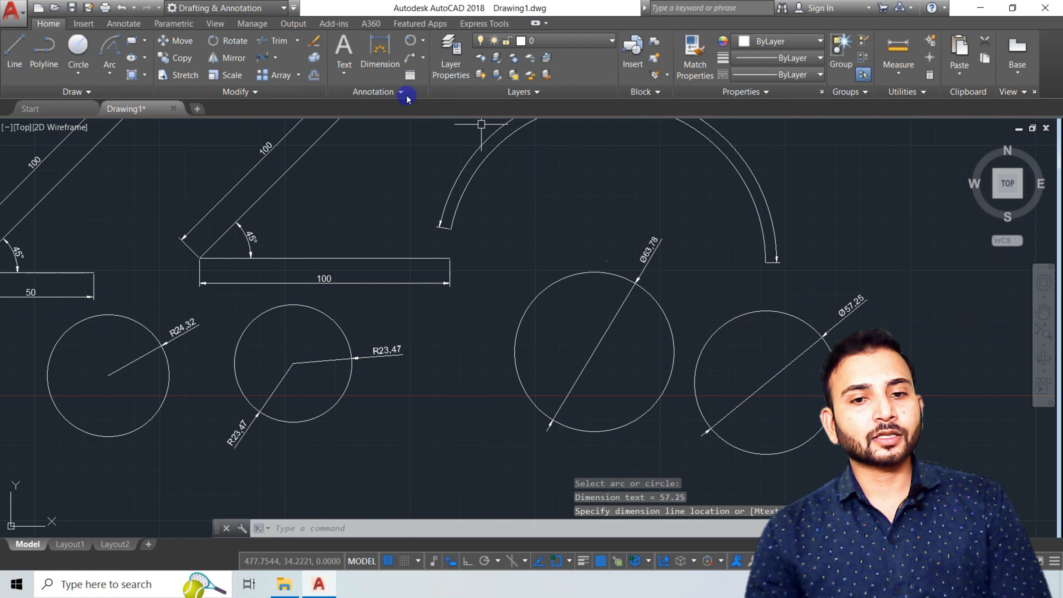
pyautogui.click(423, 40)
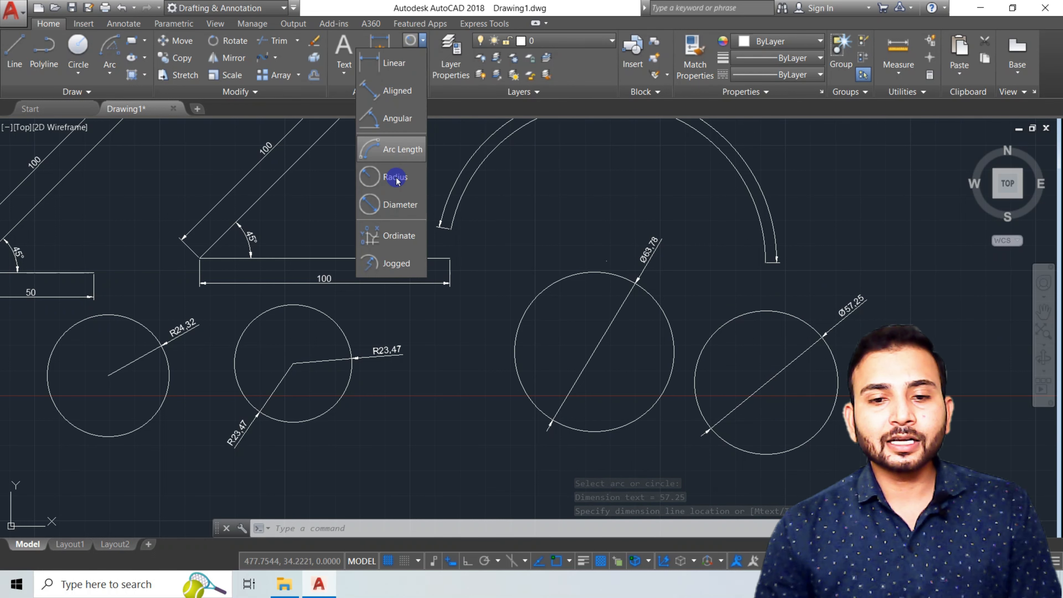
pyautogui.click(421, 45)
pyautogui.scroll(-3, 538, 349)
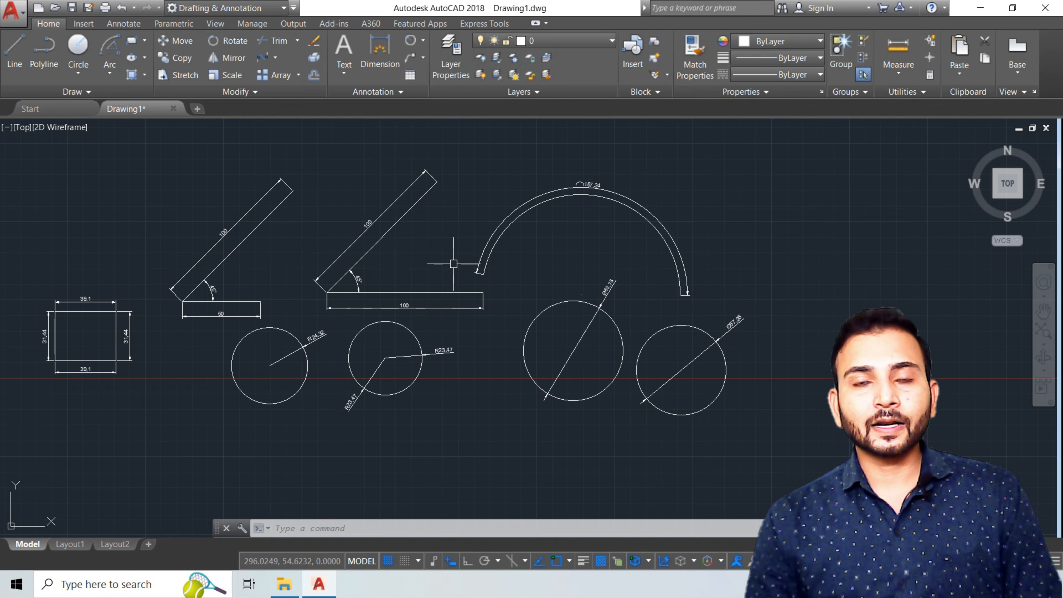
pyautogui.moveTo(281, 351); pyautogui.dragTo(395, 345, button='middle')
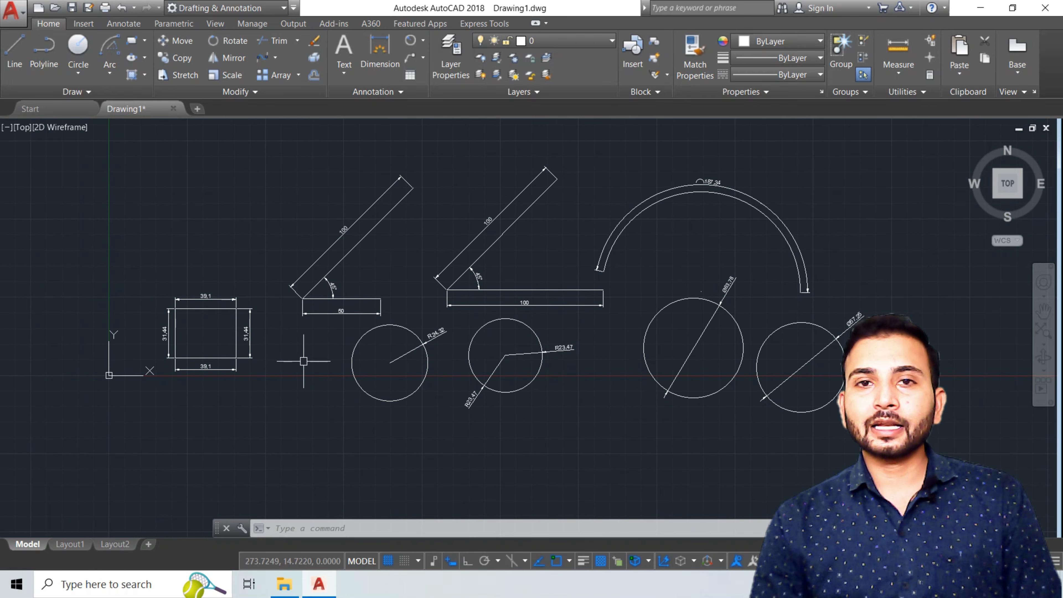